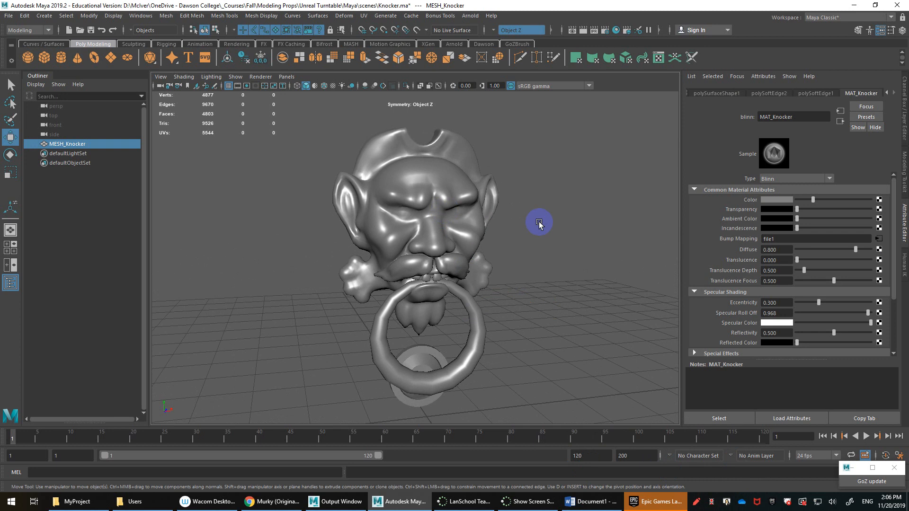
- Examine the knocker's normal map file settings and its textured display from different angles
{"action": "left_click_drag", "start_coordinate": [536, 270], "coordinate": [524, 287], "text": "alt"}
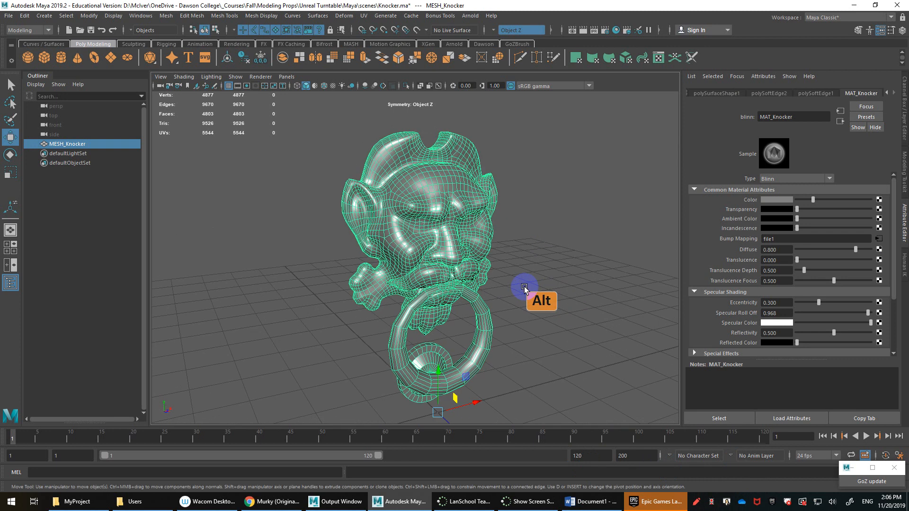
{"action": "left_click", "coordinate": [879, 239]}
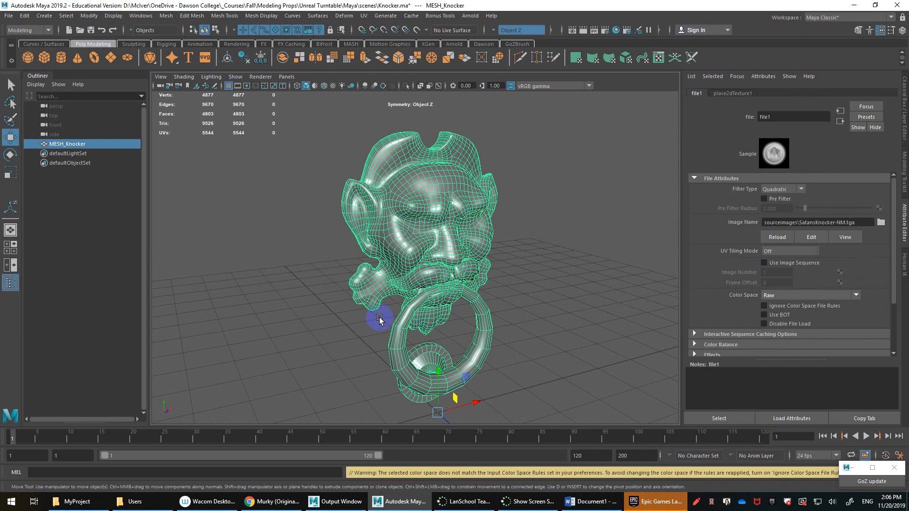
{"action": "key", "text": "6"}
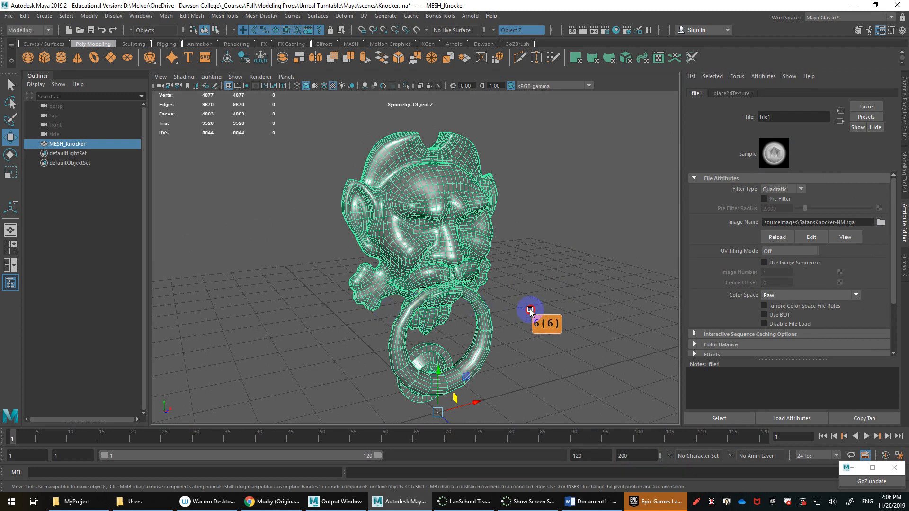
{"action": "left_click", "coordinate": [531, 315]}
{"action": "left_click_drag", "start_coordinate": [544, 319], "coordinate": [500, 312], "text": "alt"}
{"action": "left_click", "coordinate": [426, 221]}
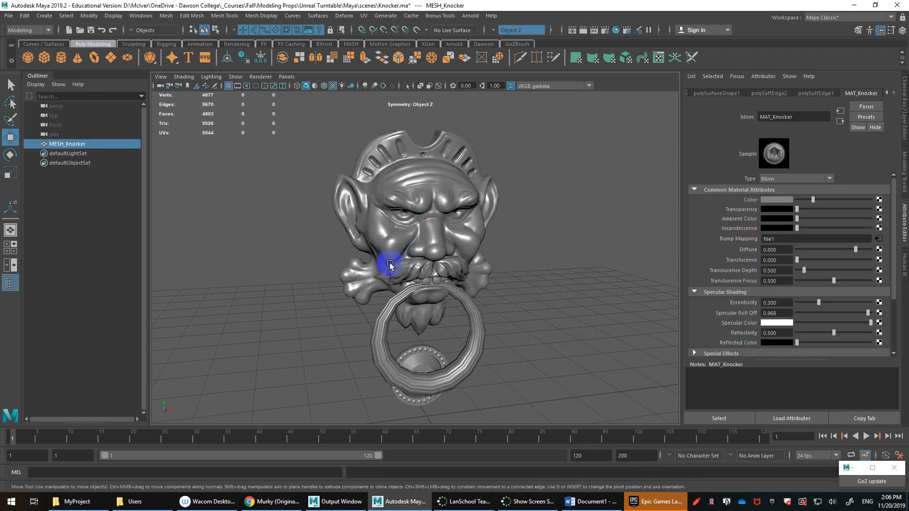
{"action": "left_click_drag", "start_coordinate": [225, 185], "coordinate": [243, 187], "text": "alt"}
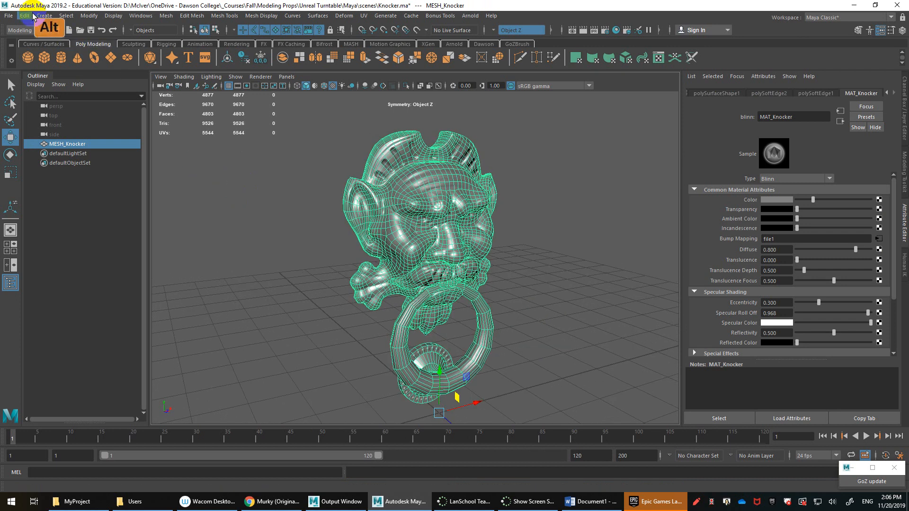
- Check the FBX export file type in the export options for the selected knocker, without exporting
{"action": "left_click", "coordinate": [9, 16]}
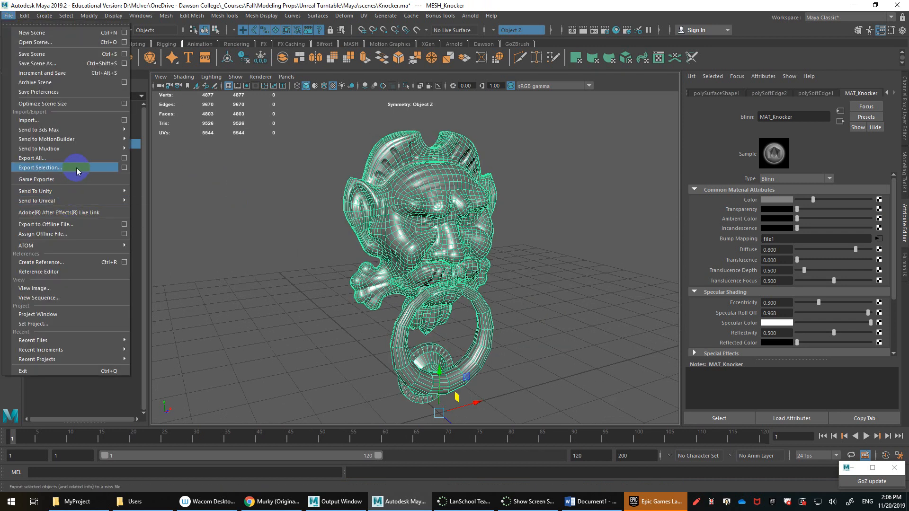
{"action": "left_click", "coordinate": [109, 170]}
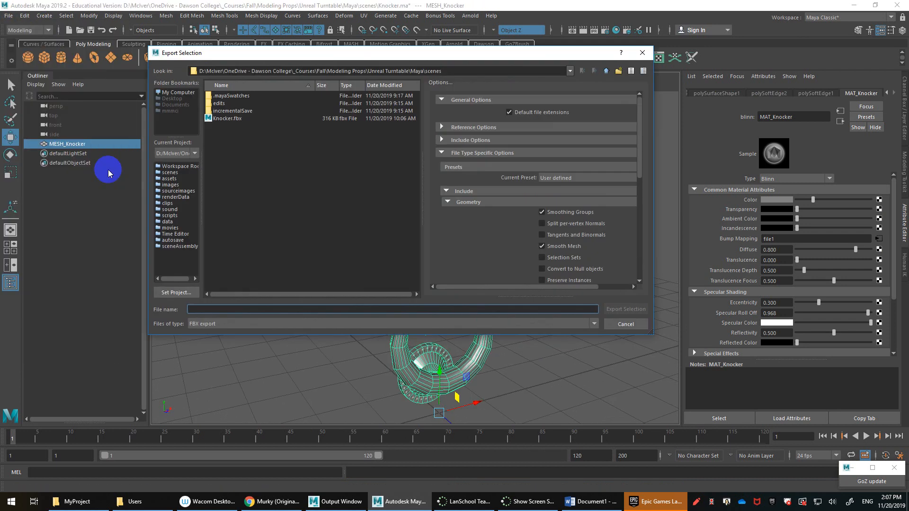
{"action": "left_click", "coordinate": [220, 325]}
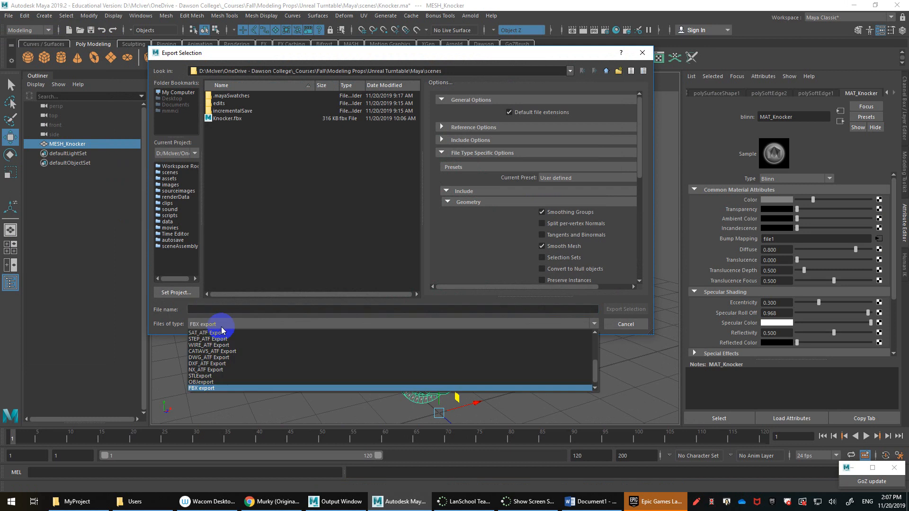
{"action": "left_click", "coordinate": [220, 327]}
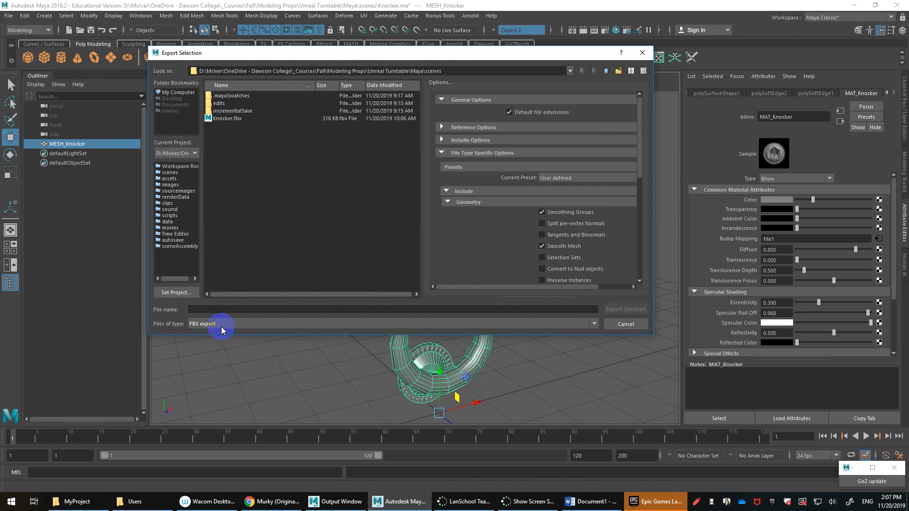
{"action": "left_click", "coordinate": [642, 53]}
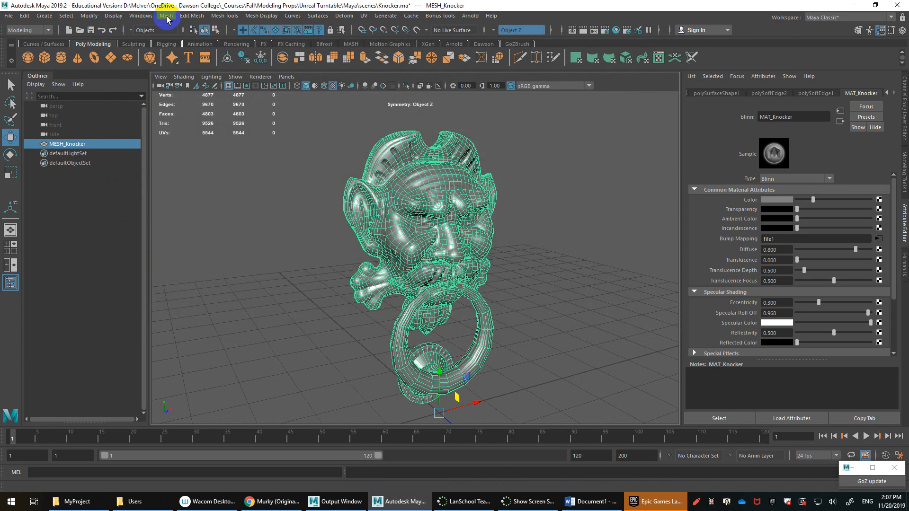
- Look up the fbx plug-ins in the Plug-in Manager to check their load settings
{"action": "left_click", "coordinate": [141, 15]}
{"action": "mouse_move", "coordinate": [232, 106]}
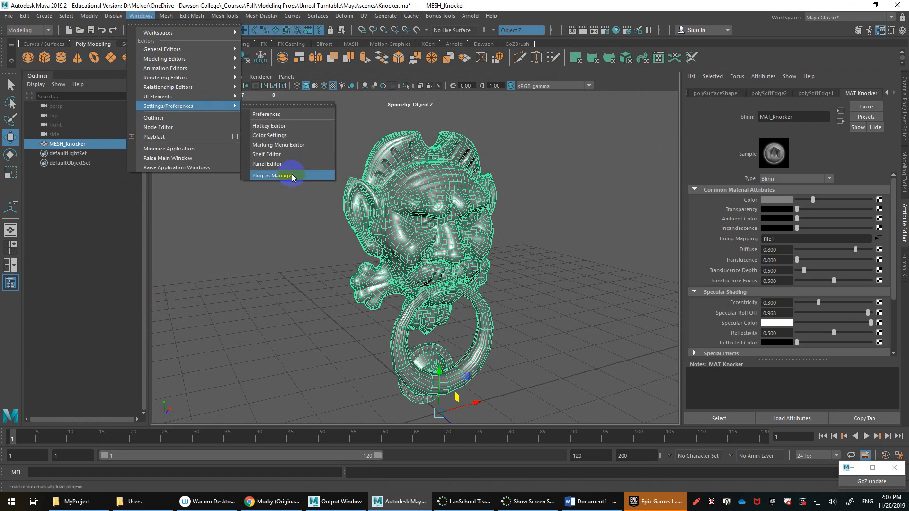
{"action": "key", "text": "F5"}
{"action": "left_click", "coordinate": [382, 272]}
{"action": "left_click_drag", "start_coordinate": [598, 116], "coordinate": [269, 123]}
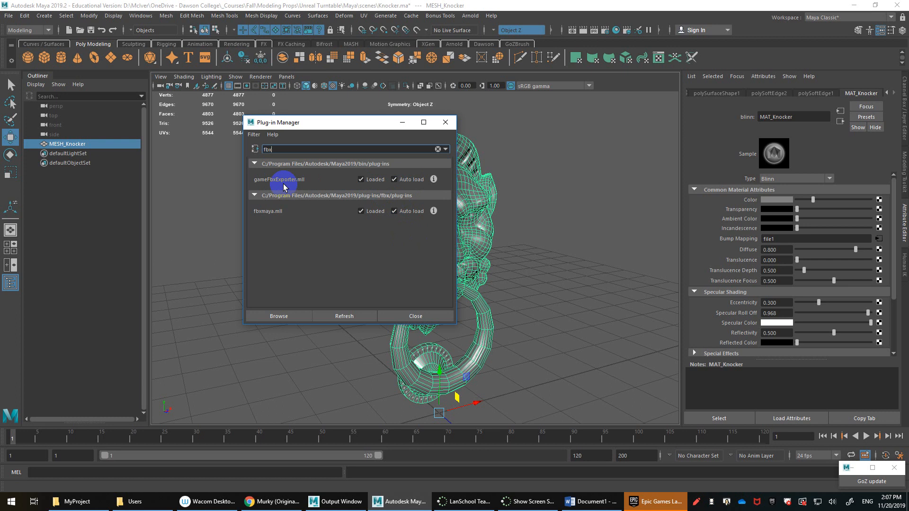
{"action": "left_click", "coordinate": [445, 122]}
- Export the selected knocker over the existing Knocker.fbx, with Split per-vertex Normals and Tangents and Binormals enabled
{"action": "left_click", "coordinate": [9, 16]}
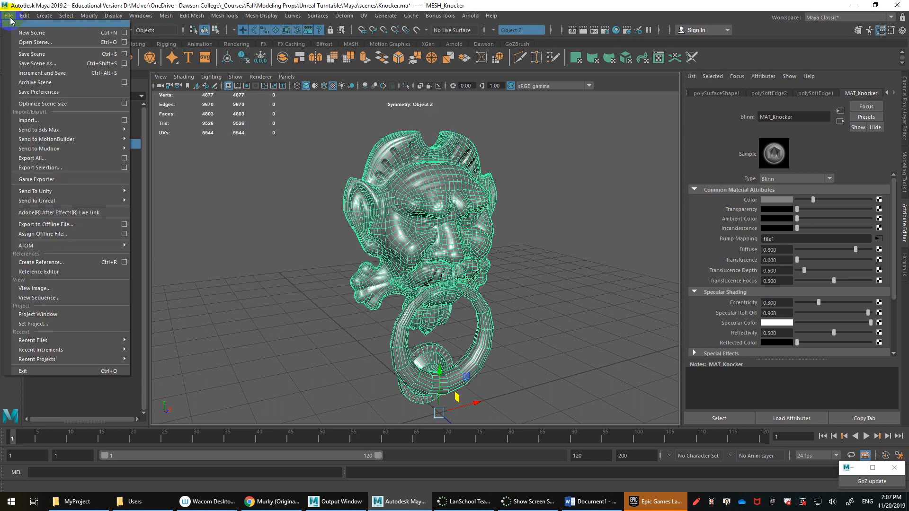
{"action": "left_click", "coordinate": [40, 168]}
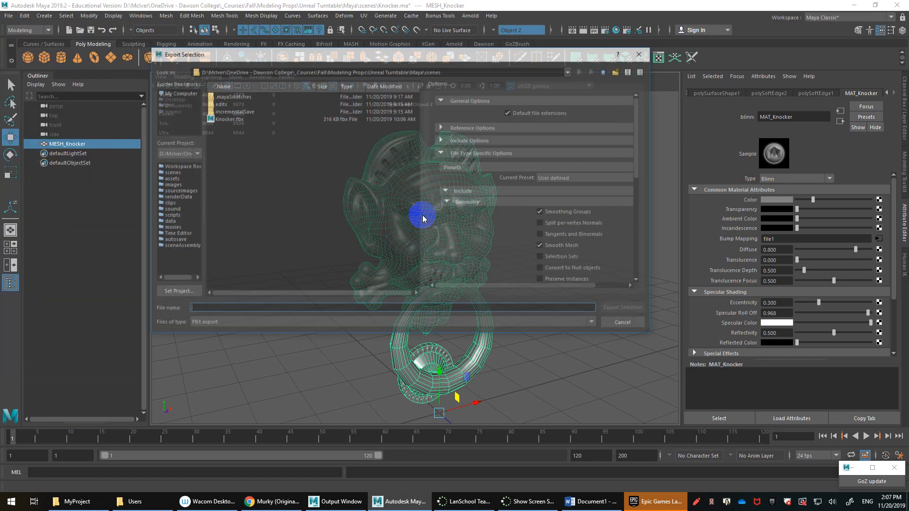
{"action": "left_click", "coordinate": [235, 118]}
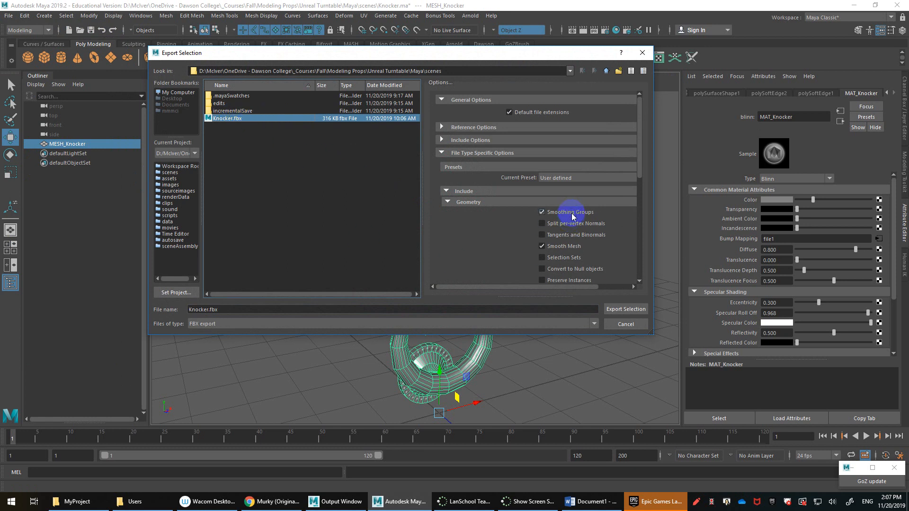
{"action": "left_click", "coordinate": [566, 237]}
{"action": "scroll", "coordinate": [574, 223], "scroll_direction": "down", "scroll_amount": 3}
{"action": "scroll", "coordinate": [588, 216], "scroll_direction": "up", "scroll_amount": 2}
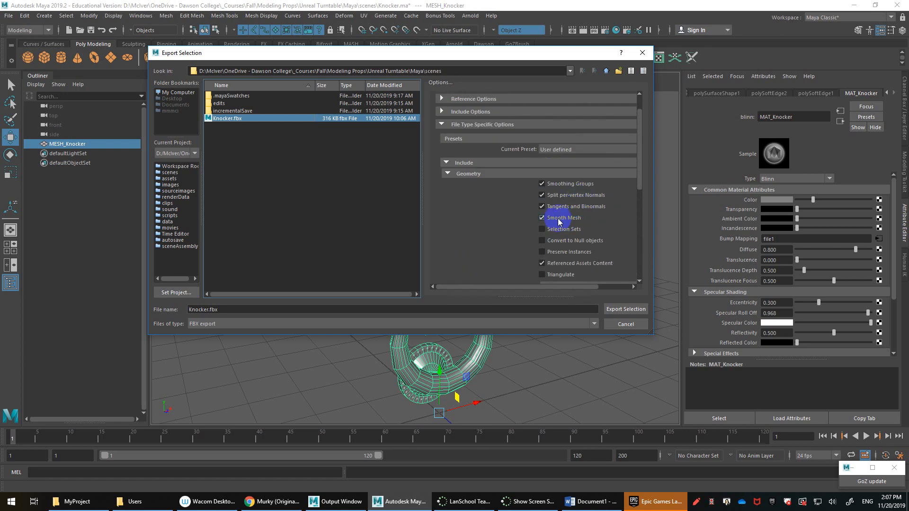
{"action": "left_click", "coordinate": [558, 218]}
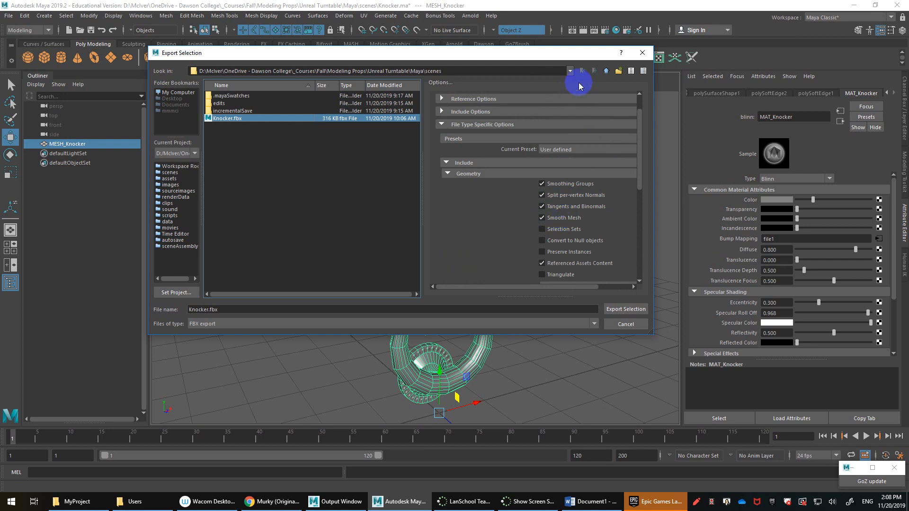
{"action": "left_click", "coordinate": [625, 310]}
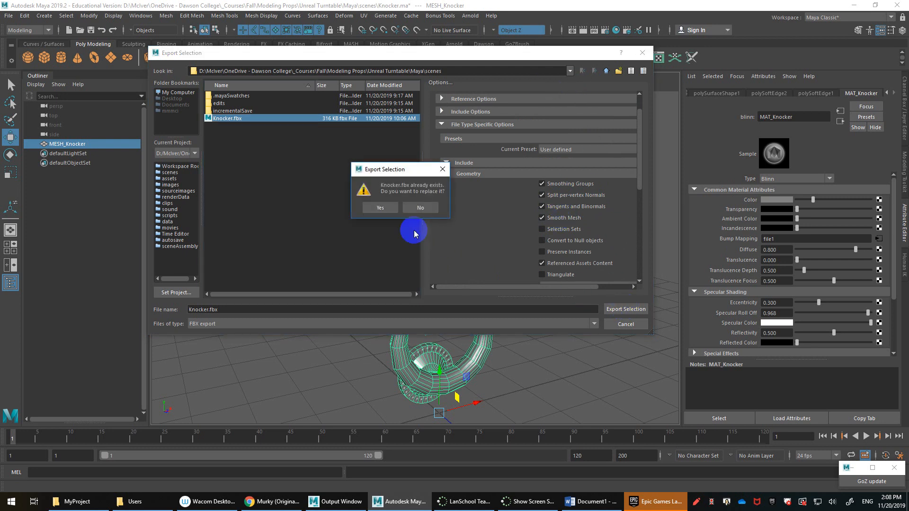
{"action": "left_click", "coordinate": [378, 206]}
- Examine the knocker mesh without textures, in plain shaded display, from several angles and distances
{"action": "left_click", "coordinate": [532, 231], "text": "alt"}
{"action": "left_click", "coordinate": [529, 236], "text": "alt"}
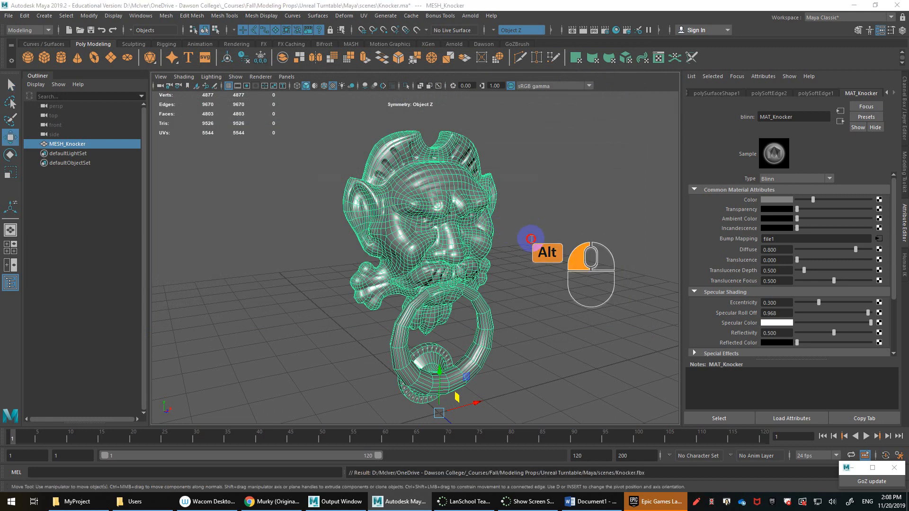
{"action": "left_click", "coordinate": [530, 407]}
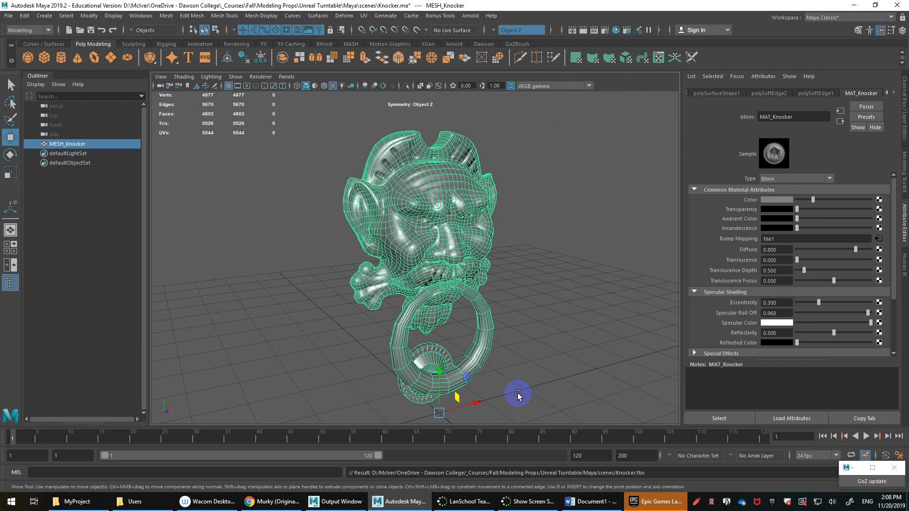
{"action": "left_click_drag", "start_coordinate": [517, 392], "coordinate": [516, 247], "text": "alt"}
{"action": "scroll", "coordinate": [464, 188], "scroll_direction": "up", "scroll_amount": 2}
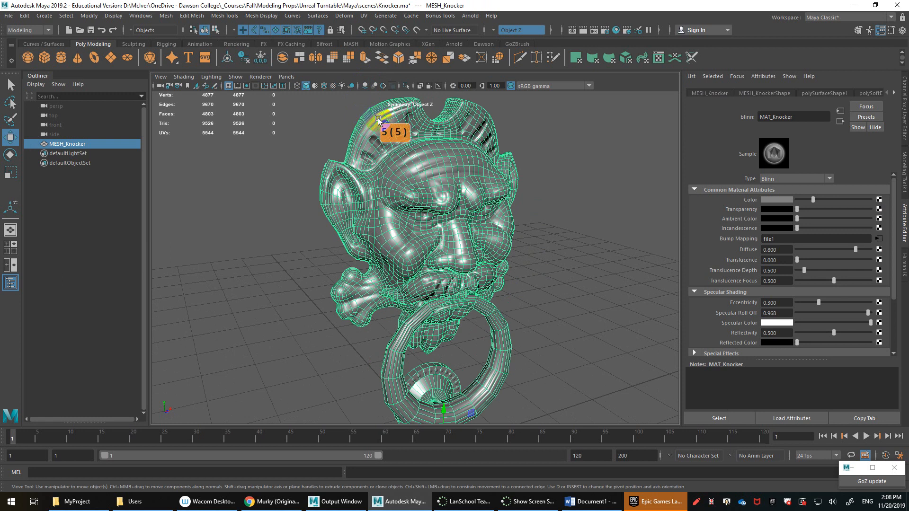
{"action": "left_click_drag", "start_coordinate": [553, 257], "coordinate": [525, 247], "text": "alt"}
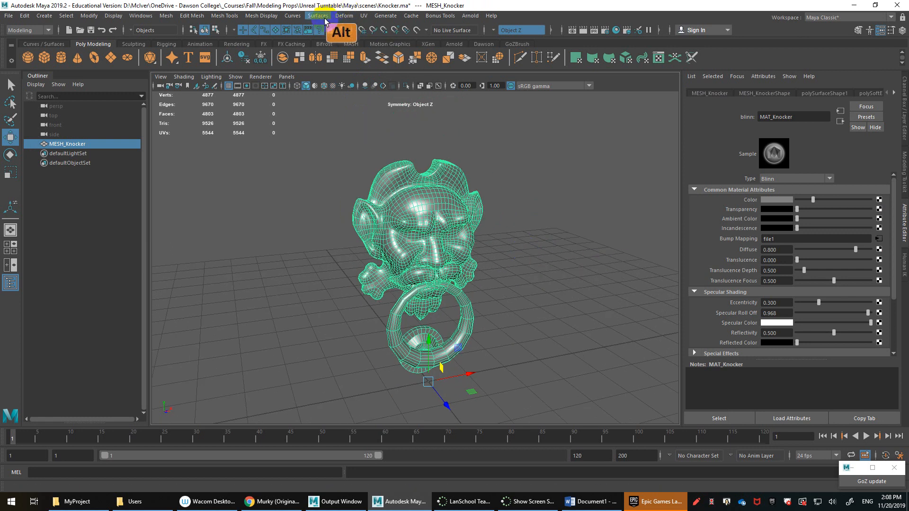
{"action": "left_click", "coordinate": [260, 16]}
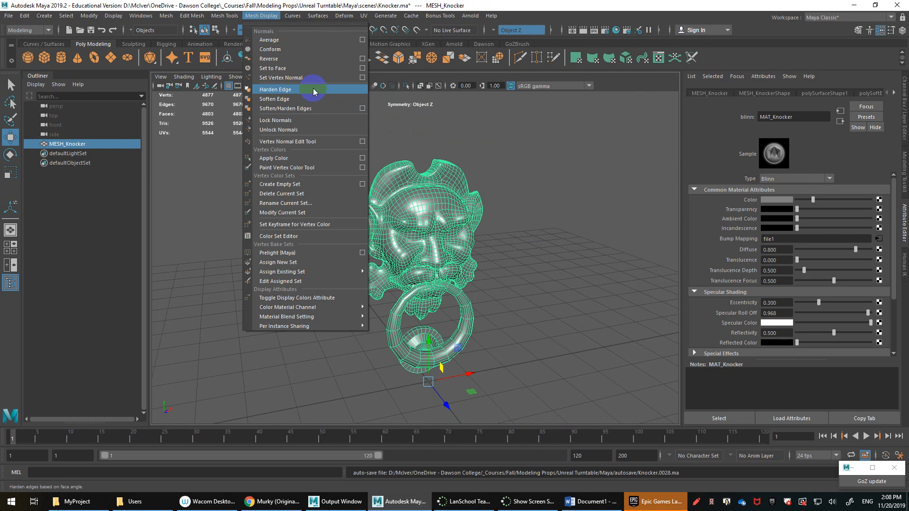
{"action": "left_click_drag", "start_coordinate": [517, 217], "coordinate": [479, 211], "text": "alt"}
{"action": "scroll", "coordinate": [487, 213], "scroll_direction": "up", "scroll_amount": 4}
{"action": "scroll", "coordinate": [497, 208], "scroll_direction": "down", "scroll_amount": 2}
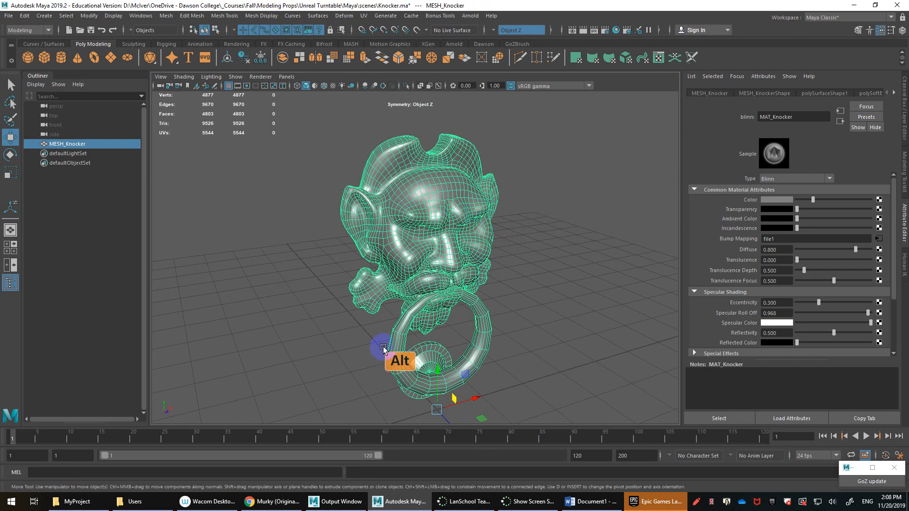
- In File Explorer, open the Unreal Projects folder and, in a second window, OneDrive's _Courses > Fall > Modeling Props > Unreal Turntable folder
{"action": "left_click", "coordinate": [96, 501]}
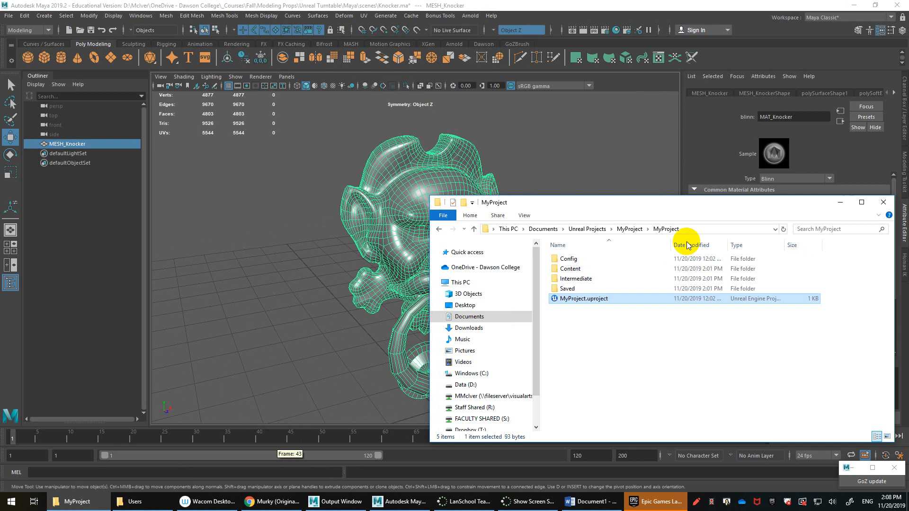
{"action": "left_click", "coordinate": [592, 229]}
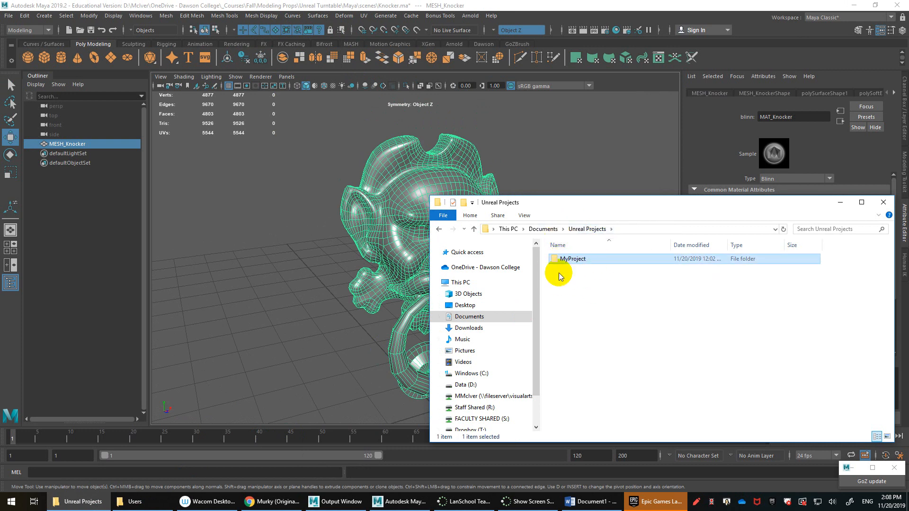
{"action": "left_click", "coordinate": [132, 501]}
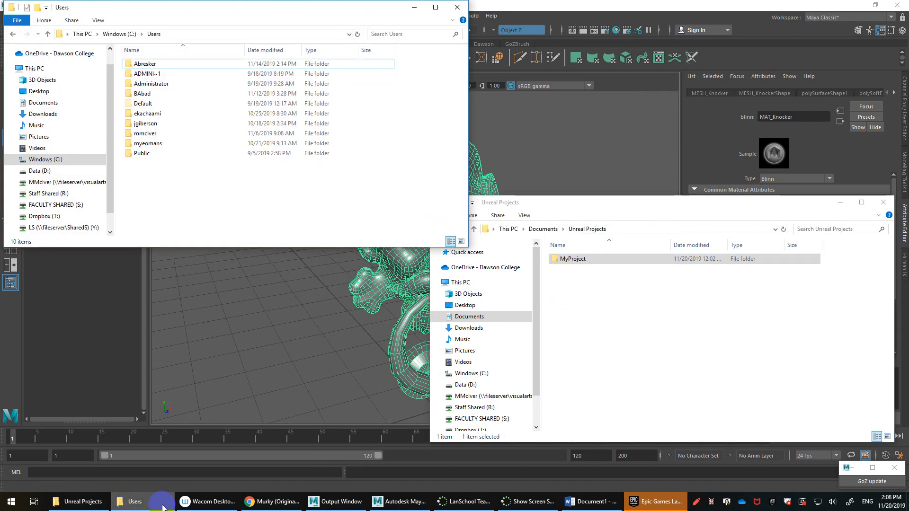
{"action": "scroll", "coordinate": [37, 81], "scroll_direction": "up", "scroll_amount": 2}
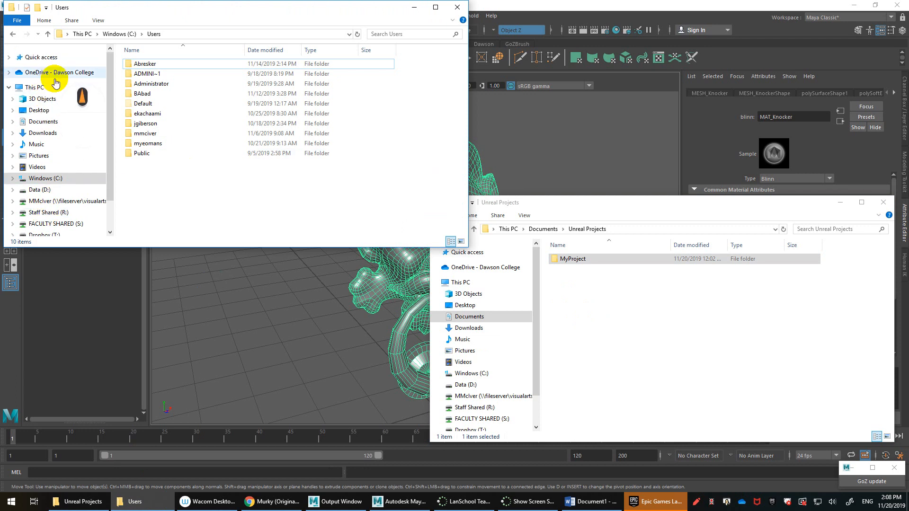
{"action": "left_click", "coordinate": [42, 72]}
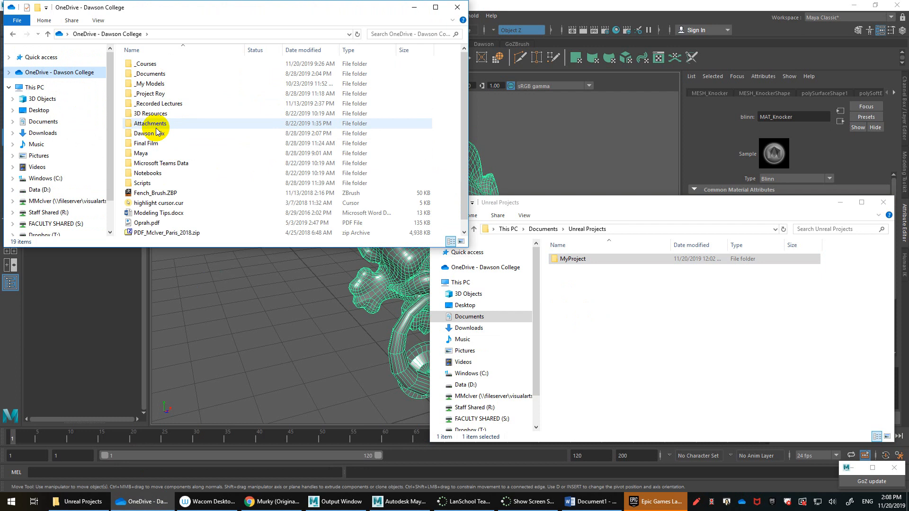
{"action": "double_click", "coordinate": [166, 65]}
{"action": "double_click", "coordinate": [205, 75]}
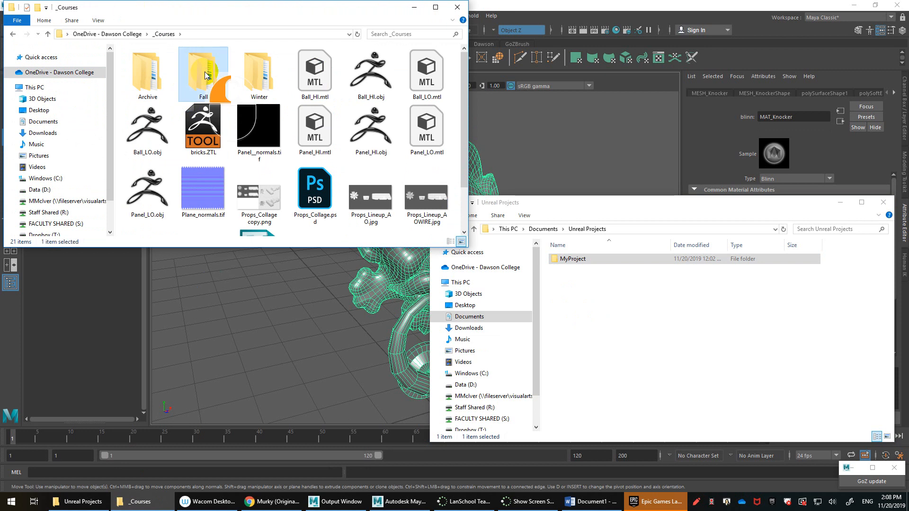
{"action": "double_click", "coordinate": [174, 64]}
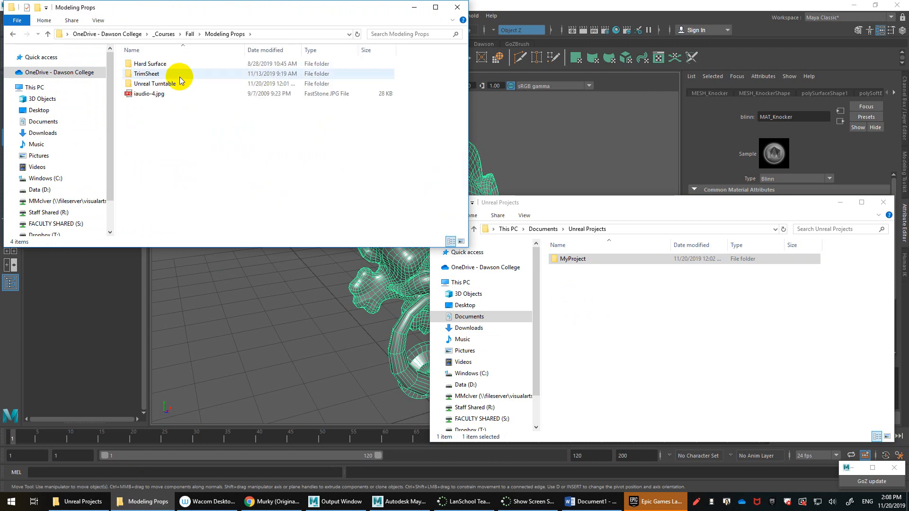
{"action": "double_click", "coordinate": [147, 84]}
- Copy Knocker.fbx and SatansKnocker-NM.tga from the Unreal Turntable folder into the Unreal Projects folder
{"action": "left_click", "coordinate": [157, 85]}
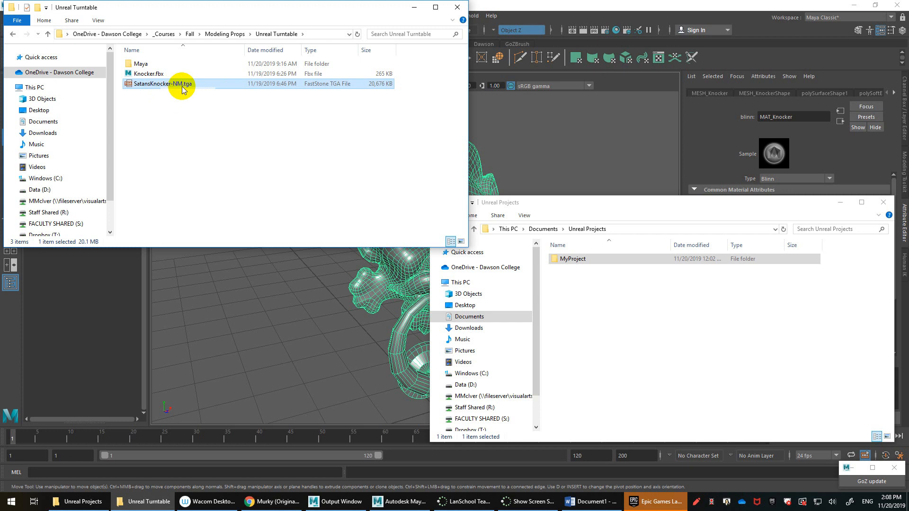
{"action": "left_click", "coordinate": [157, 73], "text": "ctrl"}
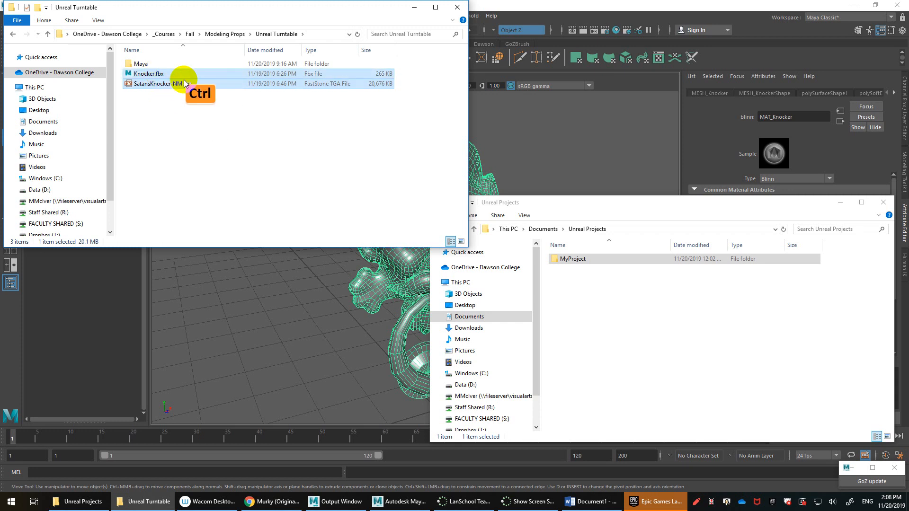
{"action": "key", "text": "ctrl+c"}
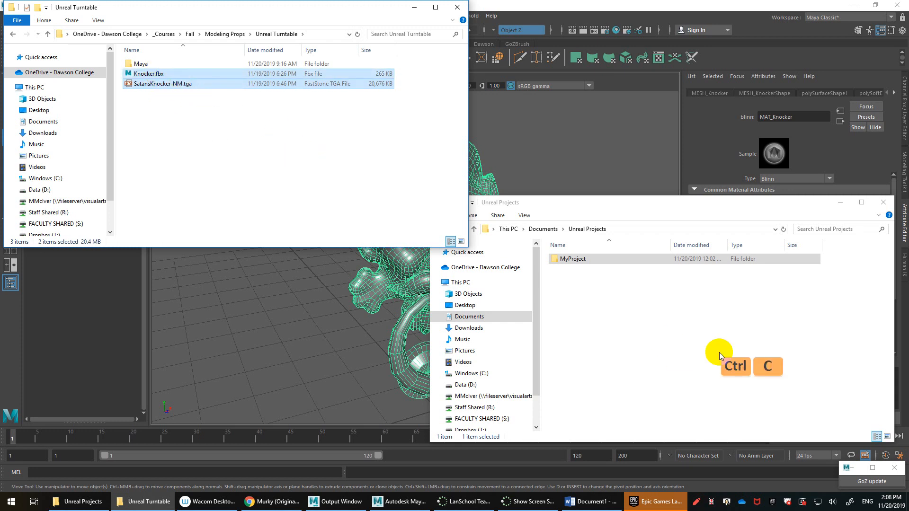
{"action": "left_click", "coordinate": [648, 309]}
{"action": "key", "text": "ctrl+v"}
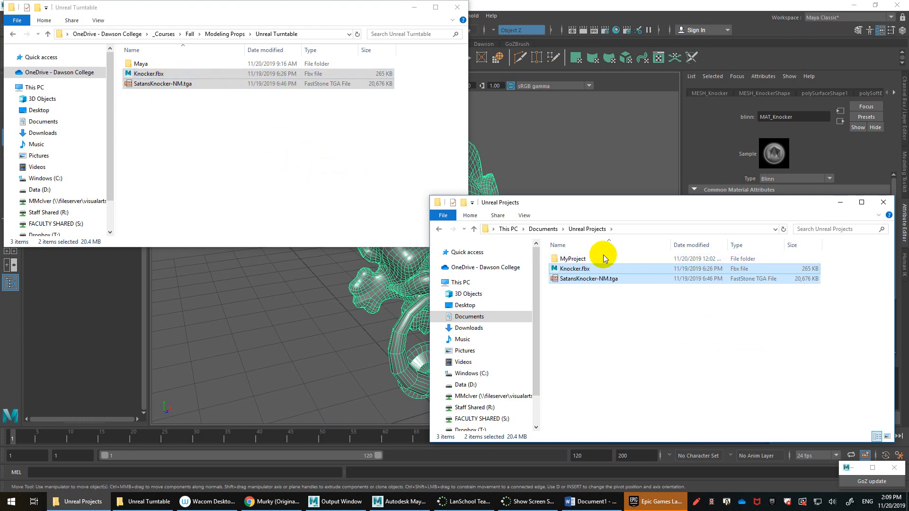
{"action": "right_click", "coordinate": [574, 258]}
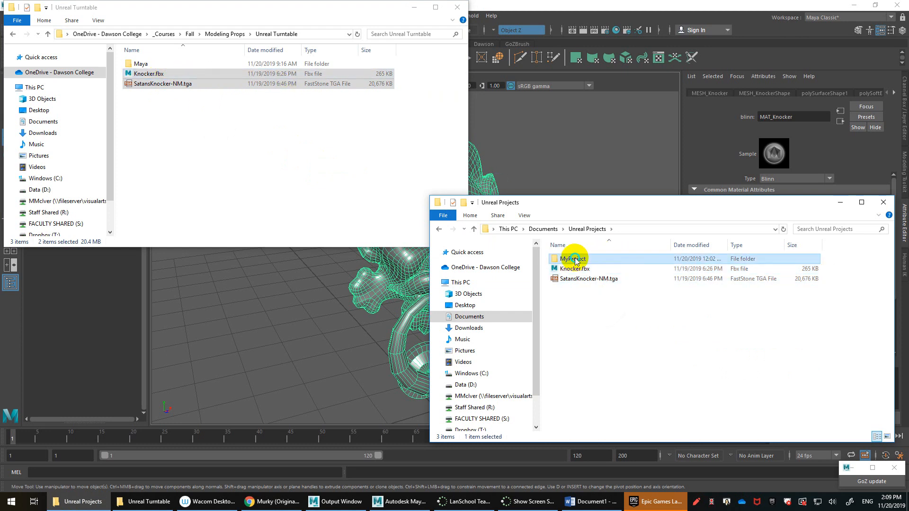
{"action": "left_click", "coordinate": [493, 461]}
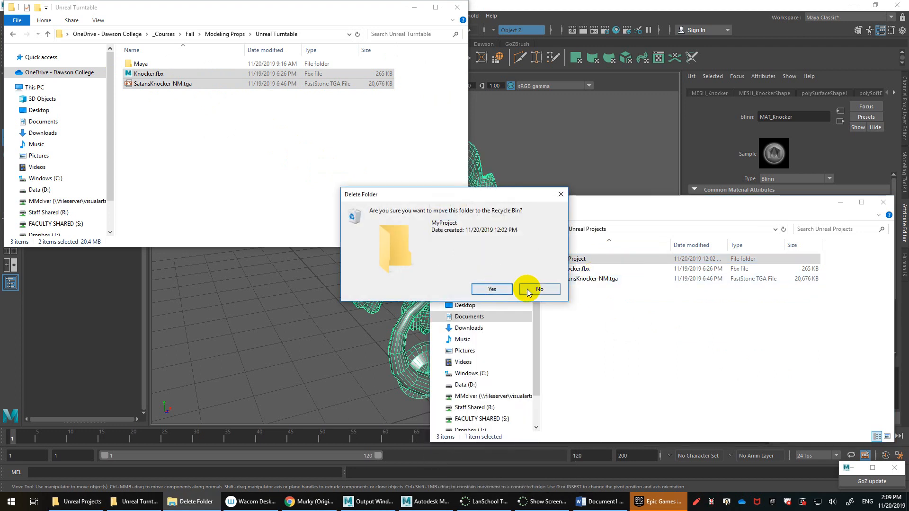
{"action": "left_click", "coordinate": [540, 289]}
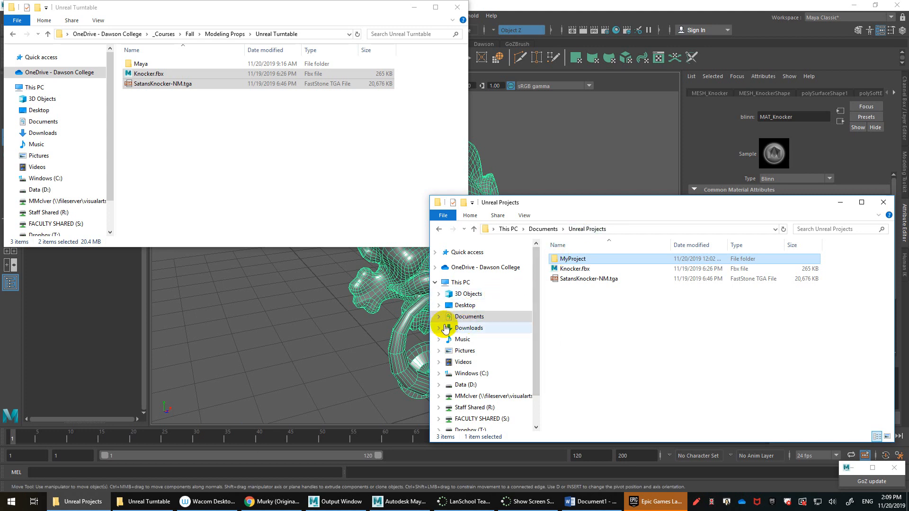
- Launch Unreal Engine and open the New Project page of its project browser
{"action": "left_click", "coordinate": [11, 502]}
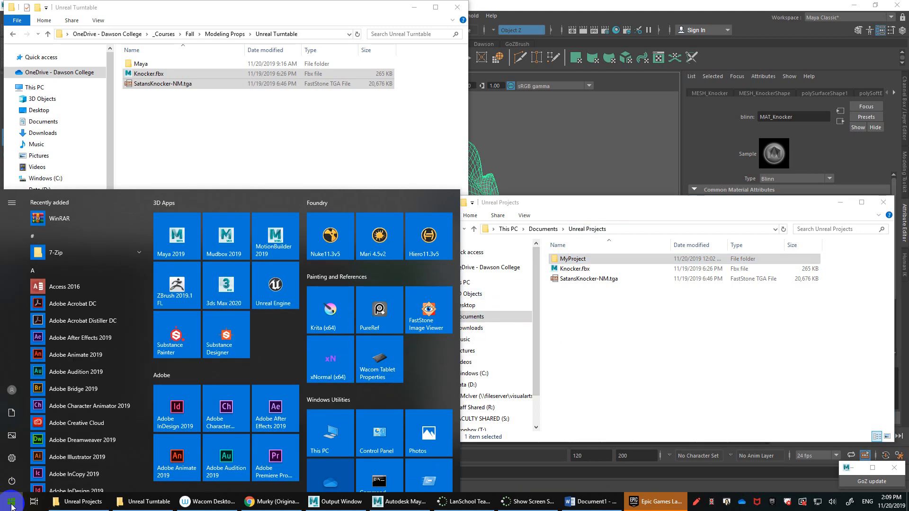
{"action": "left_click", "coordinate": [278, 279]}
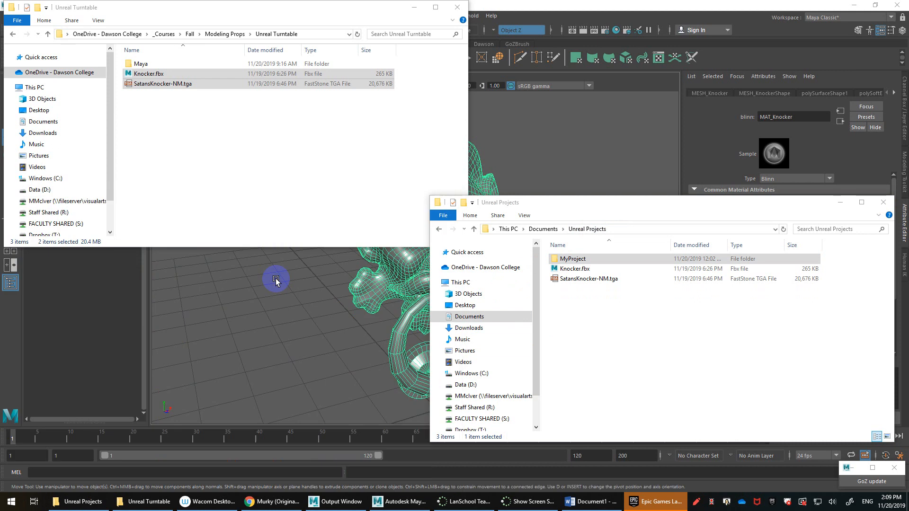
{"action": "key", "text": "ctrl"}
{"action": "key", "text": "F5"}
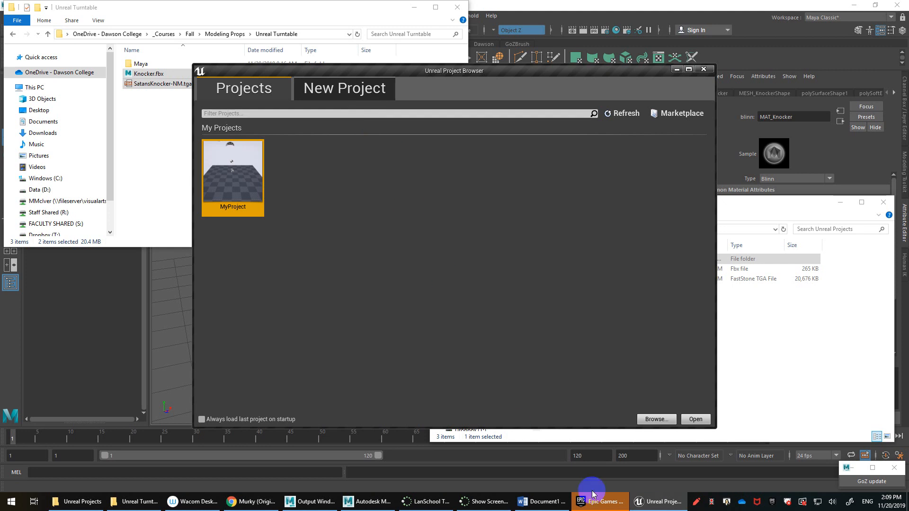
{"action": "mouse_move", "coordinate": [649, 504]}
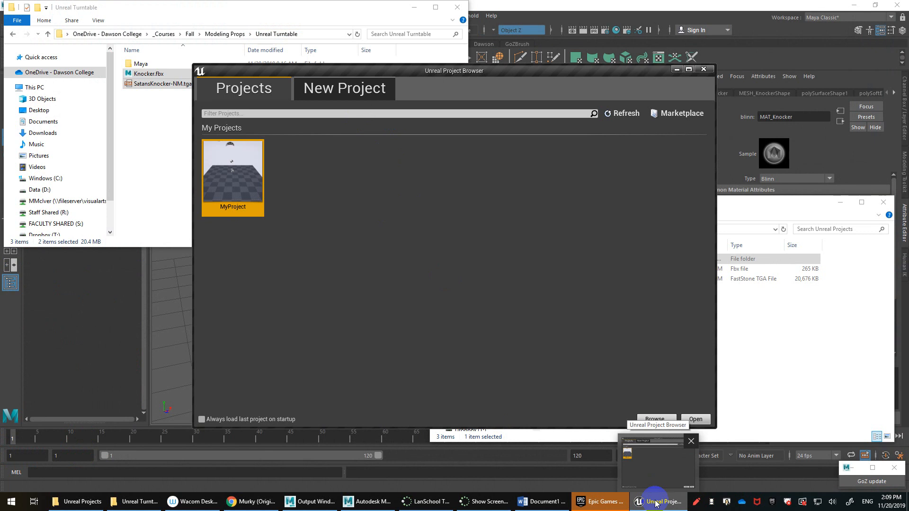
{"action": "left_click", "coordinate": [352, 91]}
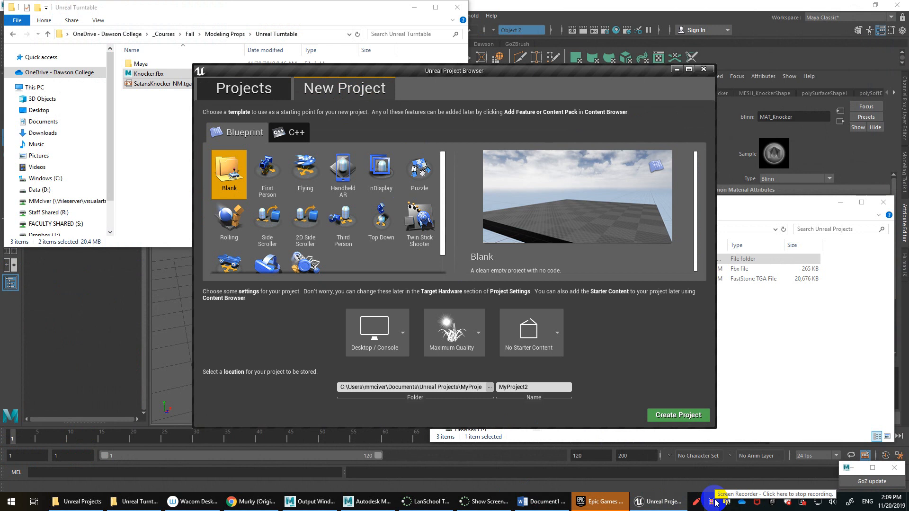
- Try to open the Unreal Engine library in Epic Games Launcher
{"action": "left_click", "coordinate": [11, 501]}
{"action": "type", "text": "epi"}
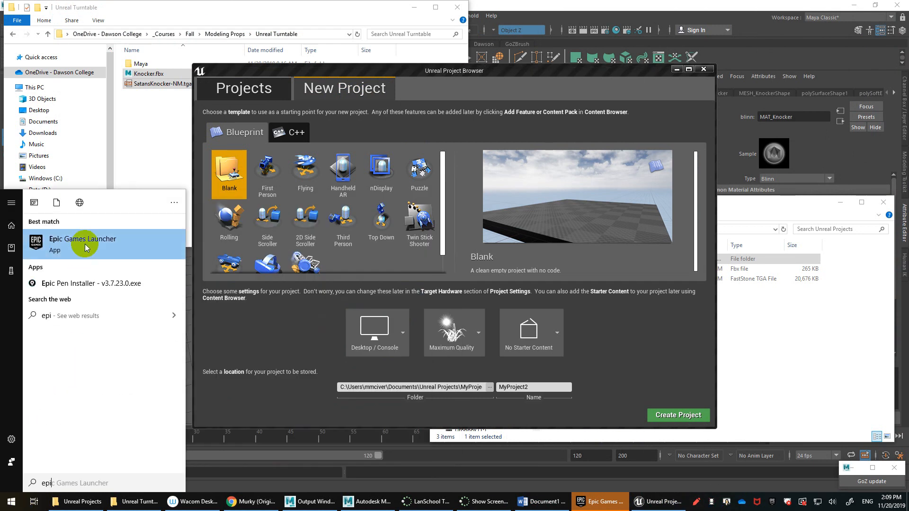
{"action": "left_click", "coordinate": [97, 241]}
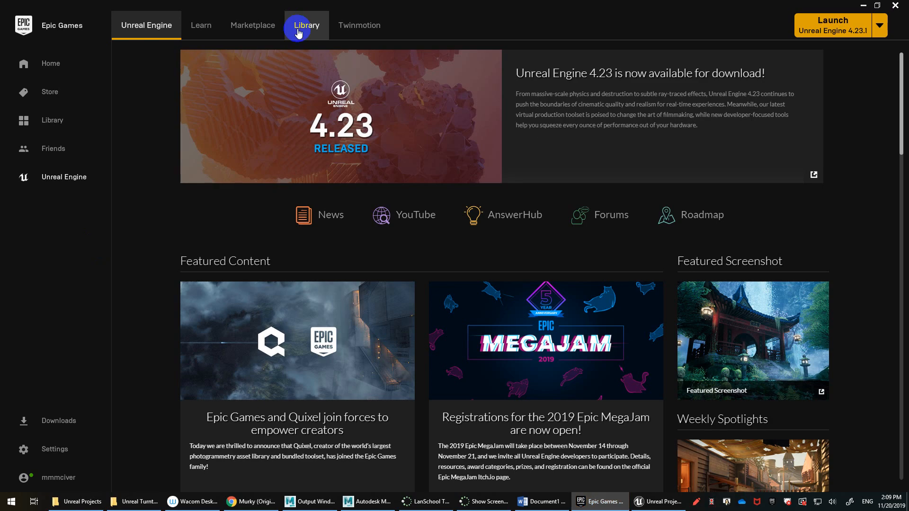
{"action": "key", "text": "ctrl"}
{"action": "key", "text": "F5"}
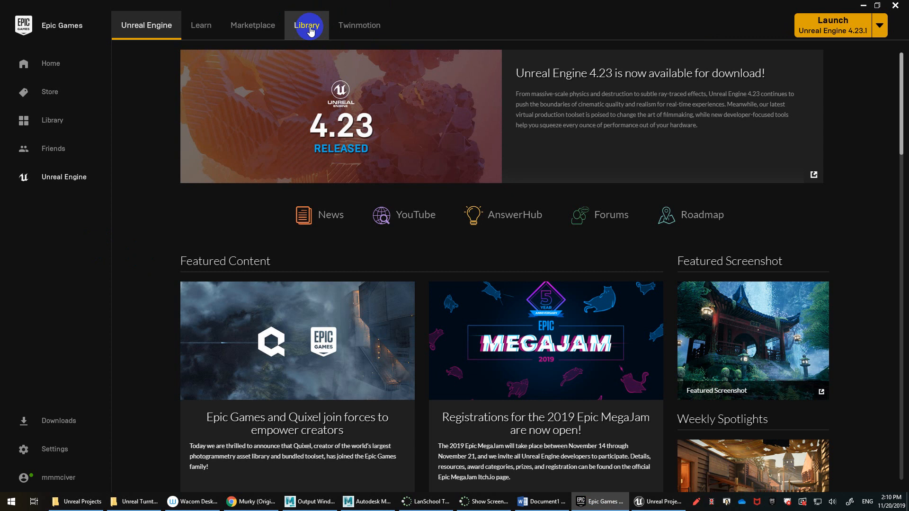
{"action": "left_click", "coordinate": [310, 31]}
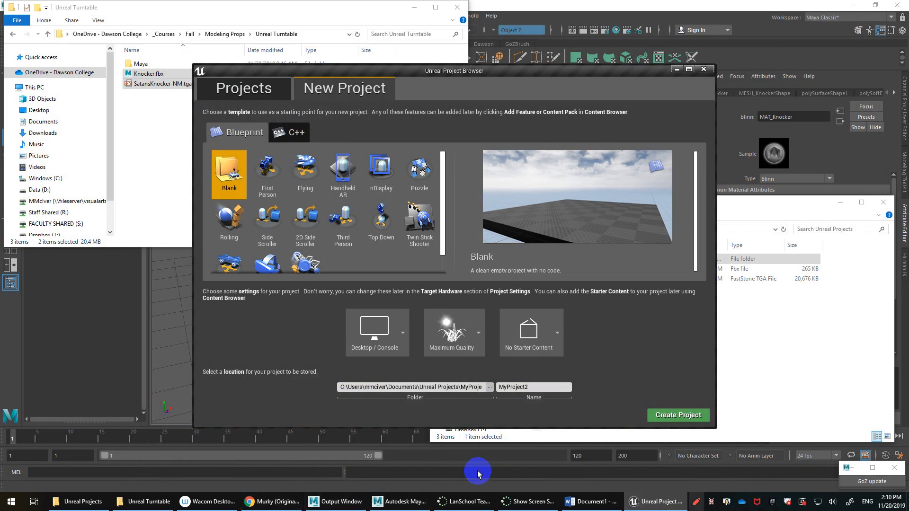
- Reopen Epic Games Launcher and launch engine version 4.23.1 from the Unreal Engine library
{"action": "left_click", "coordinate": [10, 502]}
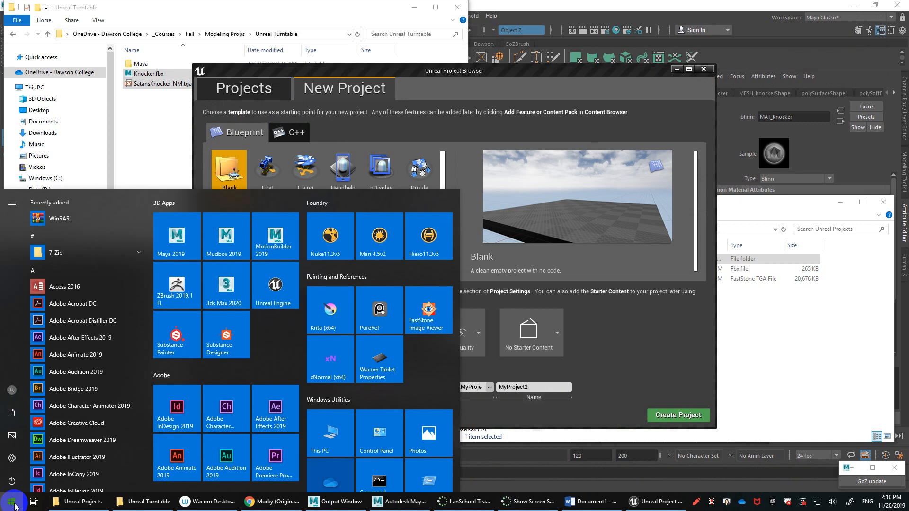
{"action": "type", "text": "epi"}
{"action": "left_click", "coordinate": [126, 242]}
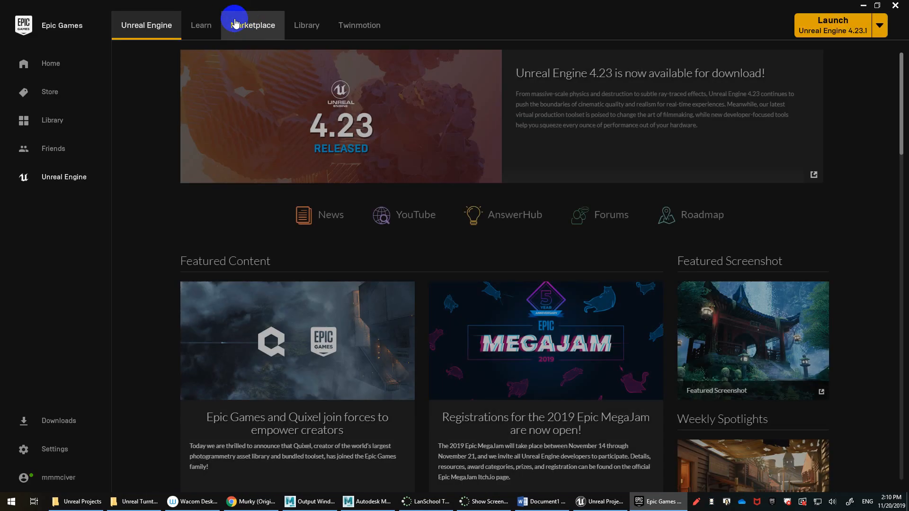
{"action": "left_click", "coordinate": [294, 24]}
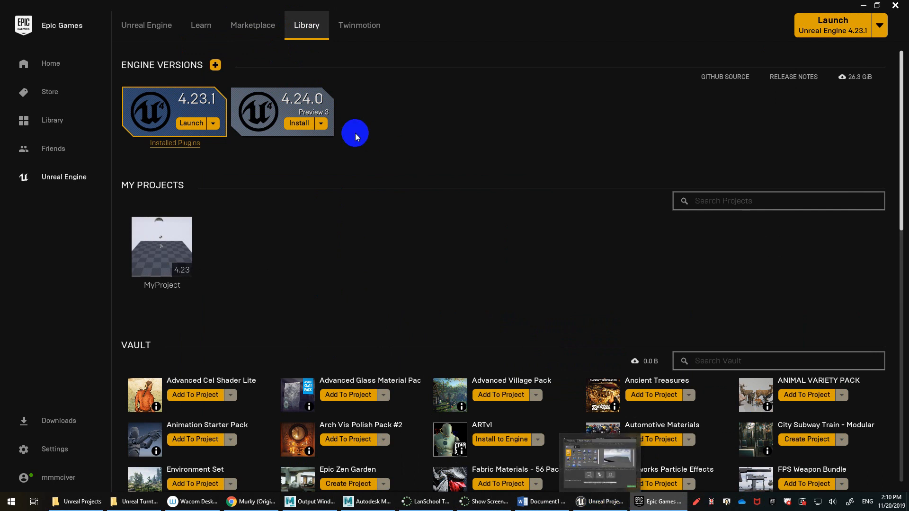
{"action": "left_click", "coordinate": [191, 124]}
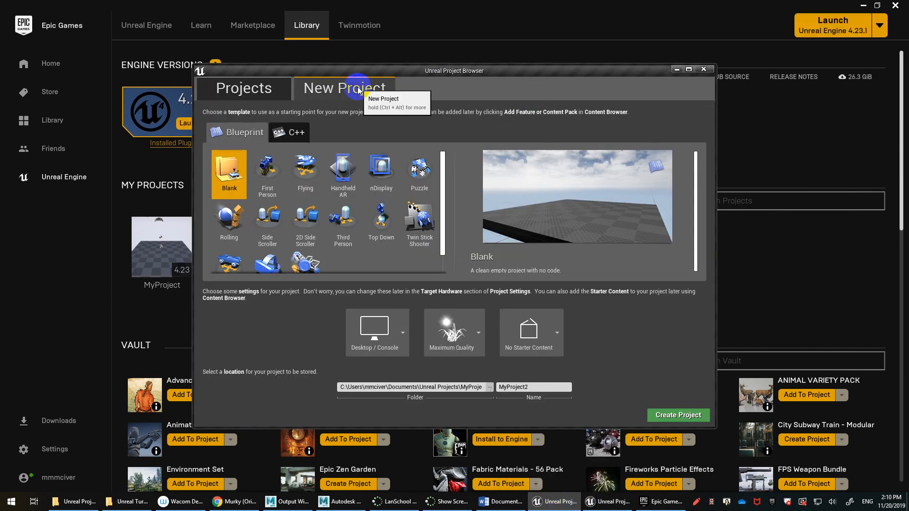
- Switch the new project's starter content setting to With Starter Content and back to No Starter Content
{"action": "left_click", "coordinate": [558, 338]}
{"action": "left_click", "coordinate": [586, 385]}
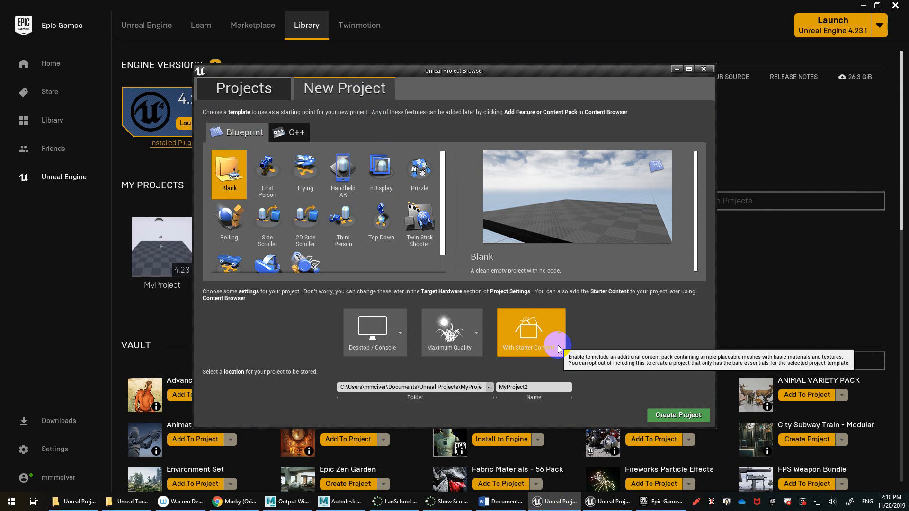
{"action": "left_click", "coordinate": [559, 347]}
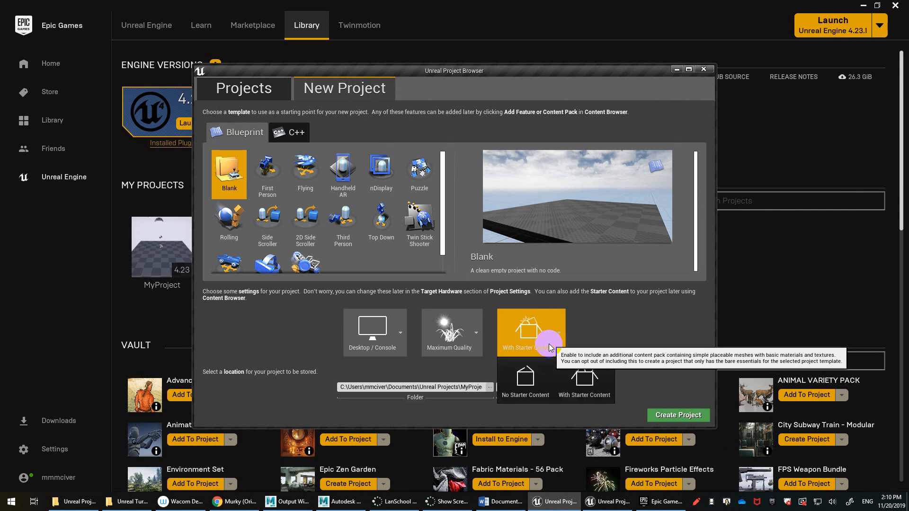
{"action": "left_click", "coordinate": [532, 370]}
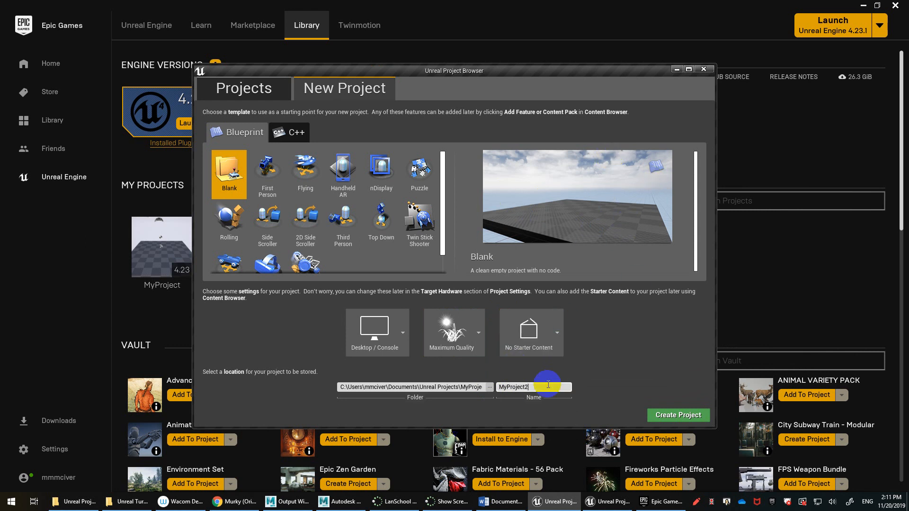
- Create the blank Blueprint project under the name Turntable, and close the leftover Unreal Project Browser window
{"action": "left_click_drag", "start_coordinate": [548, 384], "coordinate": [461, 378]}
{"action": "type", "text": "Tur"}
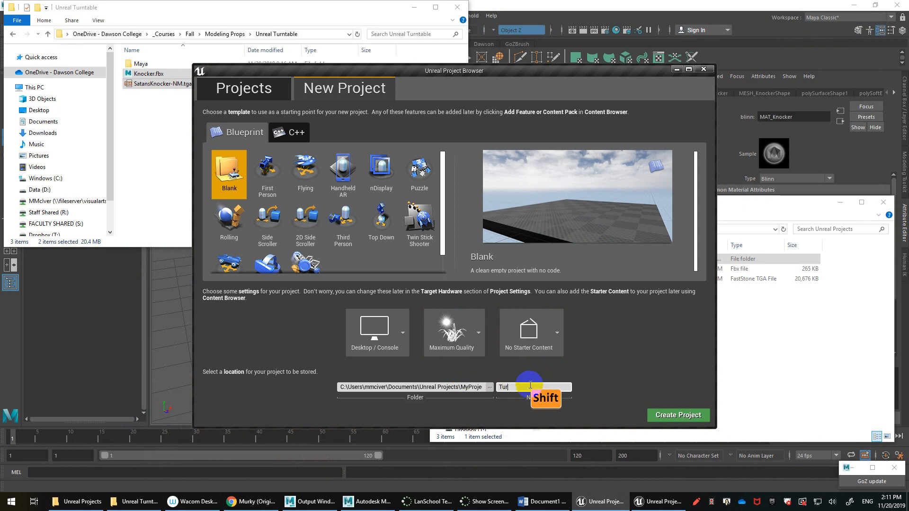
{"action": "type", "text": "nta"}
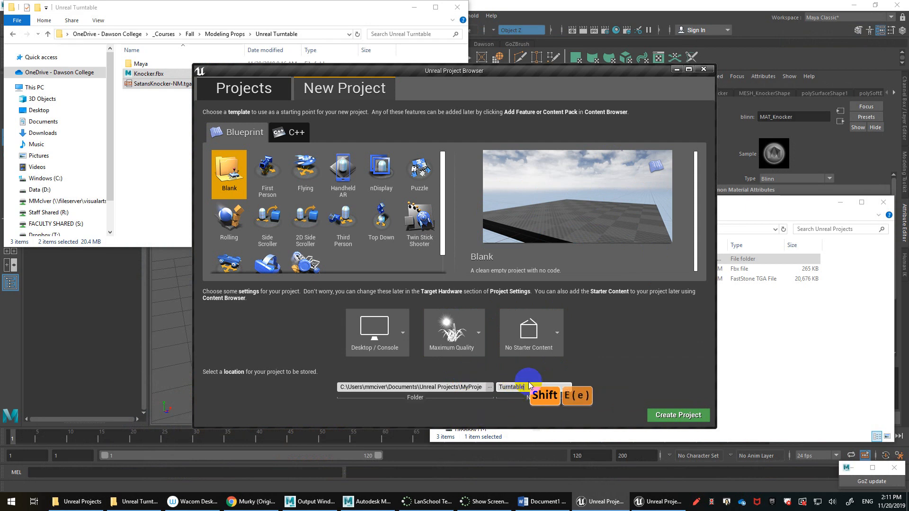
{"action": "type", "text": "ble"}
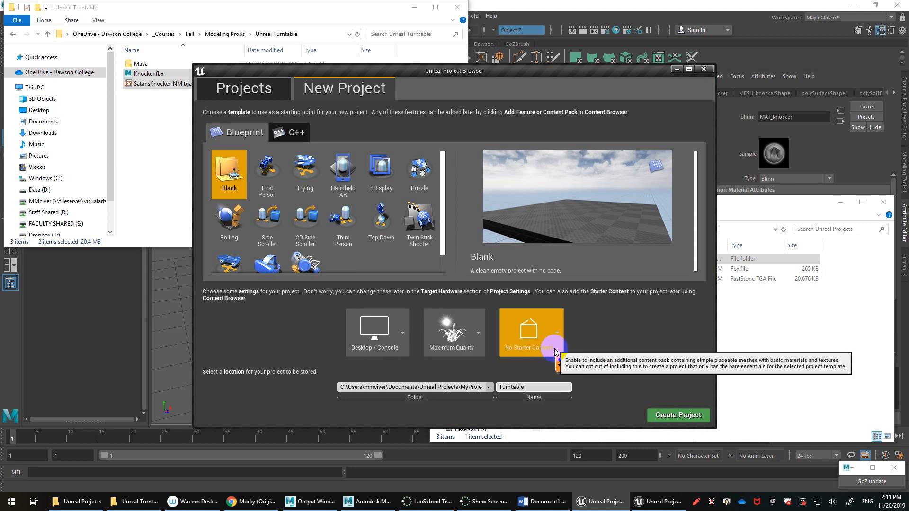
{"action": "left_click", "coordinate": [661, 416]}
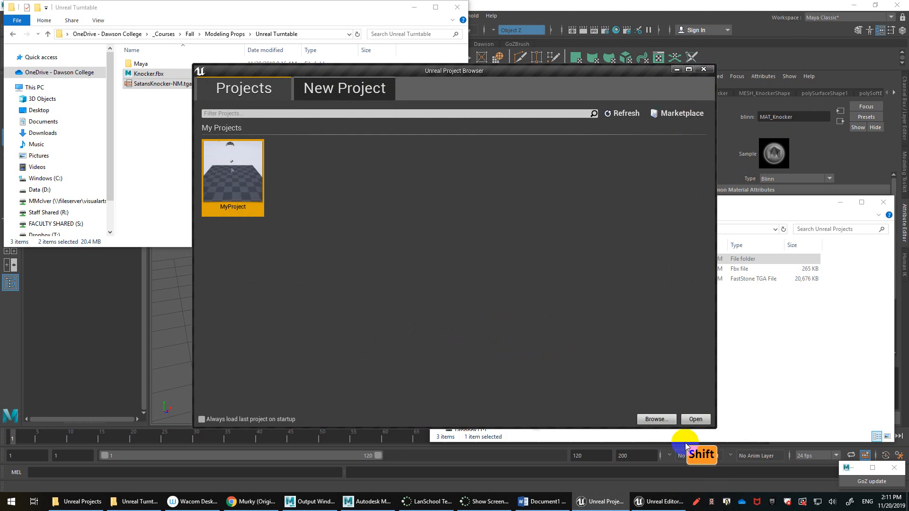
{"action": "left_click", "coordinate": [703, 69]}
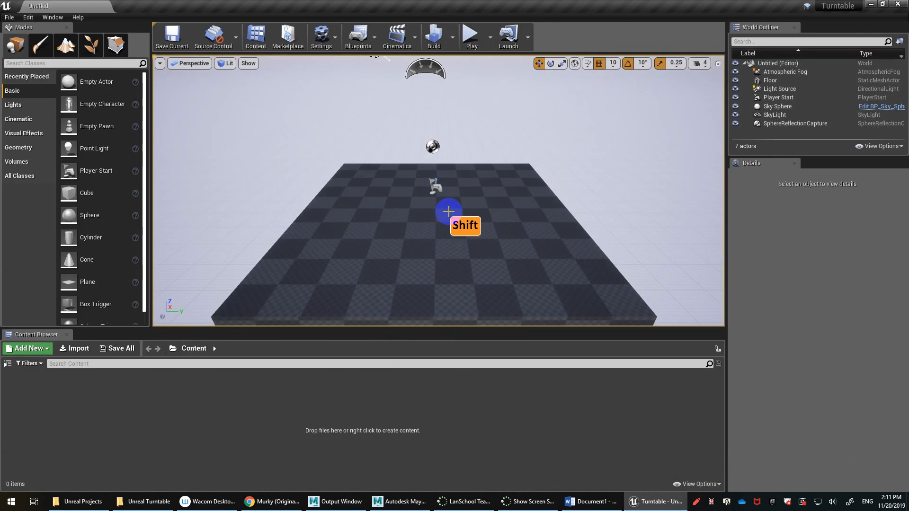
{"action": "mouse_move", "coordinate": [386, 203]}
{"action": "left_mouse_down", "text": "alt+shift"}
{"action": "mouse_move", "coordinate": [499, 211]}
{"action": "mouse_move", "coordinate": [374, 200]}
{"action": "mouse_move", "coordinate": [361, 211]}
{"action": "mouse_move", "coordinate": [467, 213]}
{"action": "mouse_move", "coordinate": [388, 208]}
{"action": "mouse_move", "coordinate": [433, 198]}
{"action": "mouse_move", "coordinate": [423, 192]}
{"action": "mouse_move", "coordinate": [440, 199]}
{"action": "mouse_move", "coordinate": [367, 194]}
{"action": "mouse_move", "coordinate": [528, 210]}
{"action": "mouse_move", "coordinate": [365, 209]}
{"action": "mouse_move", "coordinate": [456, 203]}
{"action": "mouse_move", "coordinate": [449, 197]}
{"action": "mouse_move", "coordinate": [346, 199]}
{"action": "mouse_move", "coordinate": [586, 193]}
{"action": "mouse_move", "coordinate": [266, 182]}
{"action": "mouse_move", "coordinate": [444, 197]}
{"action": "mouse_move", "coordinate": [483, 229]}
{"action": "mouse_move", "coordinate": [544, 315]}
{"action": "mouse_move", "coordinate": [491, 213]}
{"action": "mouse_move", "coordinate": [552, 345]}
{"action": "mouse_move", "coordinate": [519, 257]}
{"action": "mouse_move", "coordinate": [551, 354]}
{"action": "mouse_move", "coordinate": [560, 217]}
{"action": "mouse_move", "coordinate": [472, 219]}
{"action": "mouse_move", "coordinate": [523, 203]}
{"action": "mouse_move", "coordinate": [706, 205]}
{"action": "mouse_move", "coordinate": [397, 201]}
{"action": "left_mouse_up", "text": "alt+shift"}
{"action": "right_click", "coordinate": [700, 501]}
{"action": "left_click", "coordinate": [714, 490]}
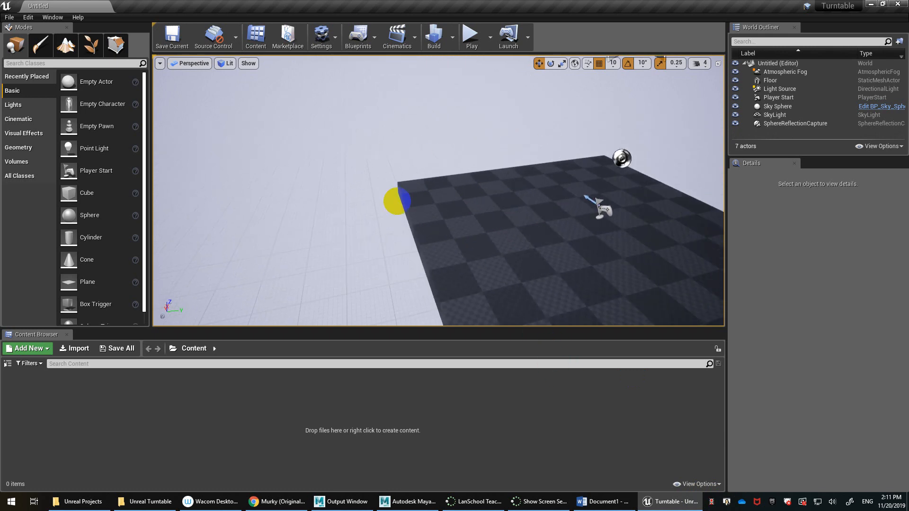
{"action": "middle_click_drag", "start_coordinate": [397, 201], "coordinate": [619, 201]}
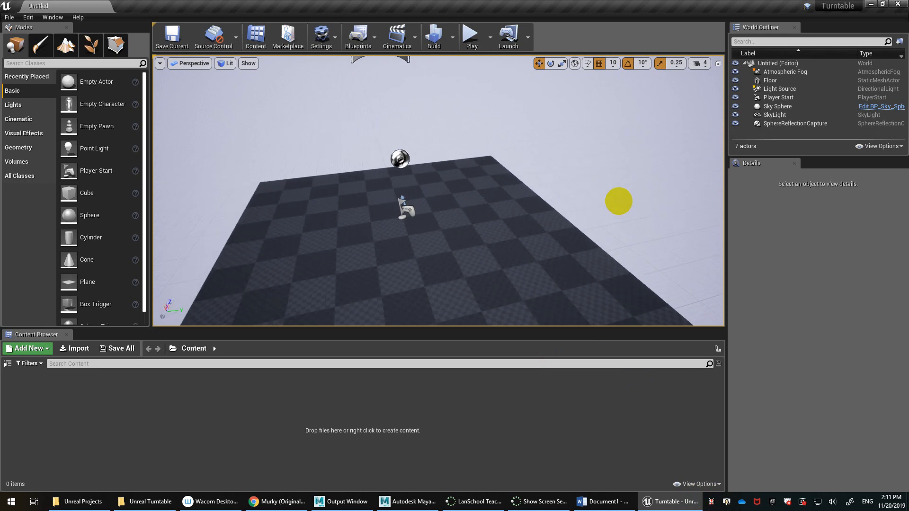
{"action": "left_click_drag", "start_coordinate": [618, 201], "coordinate": [560, 218], "text": "alt"}
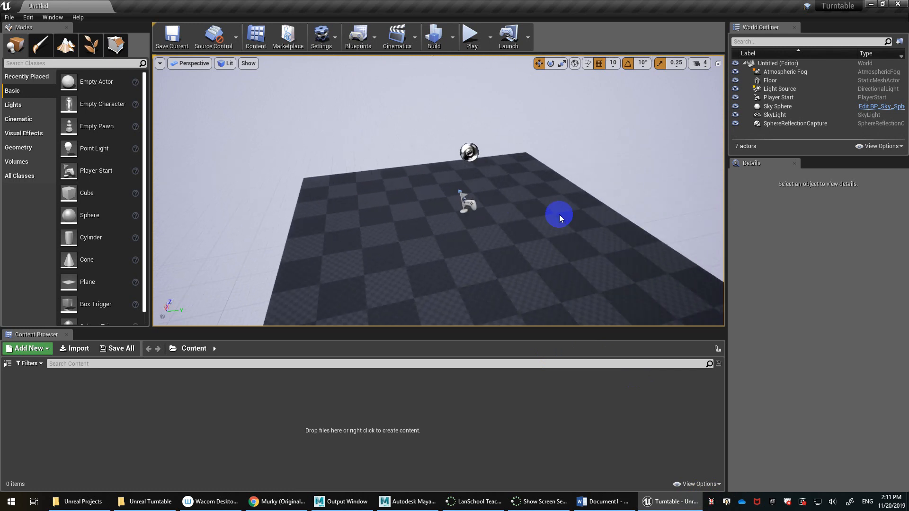
- Turn on Invert Middle Mouse Pan in the Level Editor viewport preferences and try panning the perspective view
{"action": "left_click", "coordinate": [35, 17]}
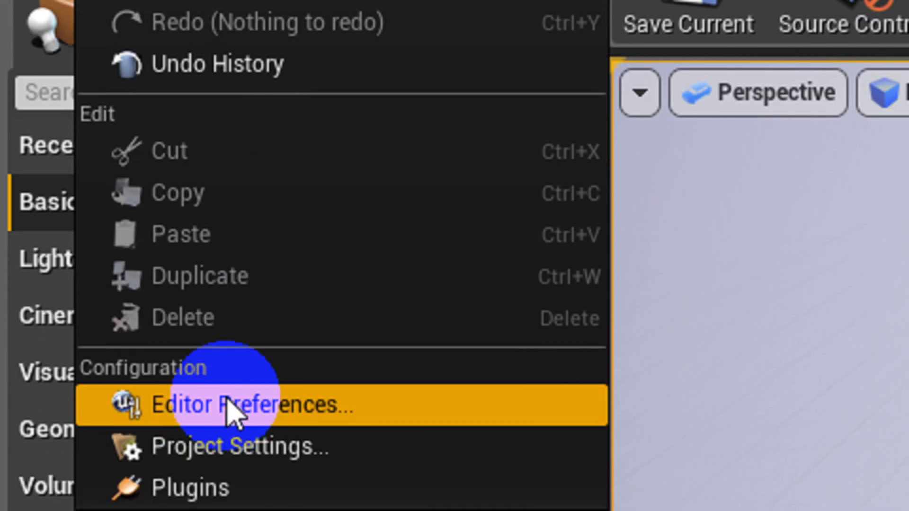
{"action": "left_click", "coordinate": [228, 405]}
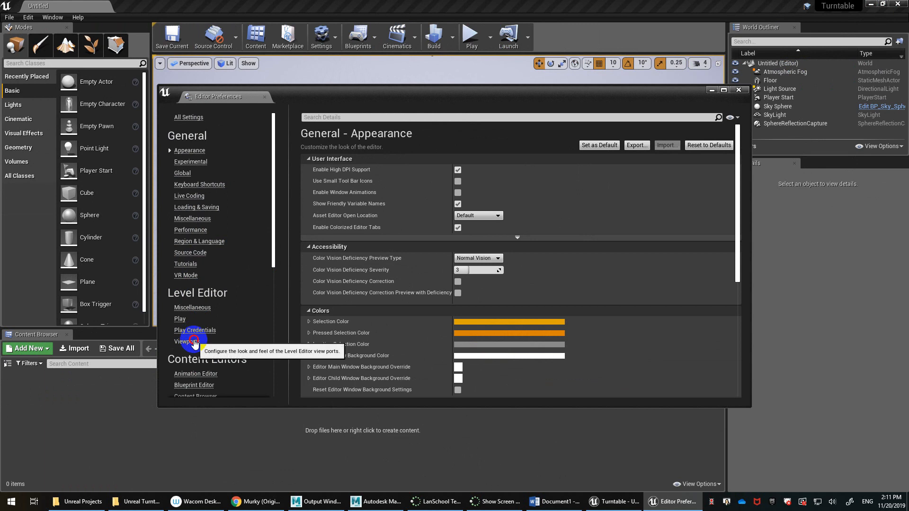
{"action": "left_click", "coordinate": [187, 342]}
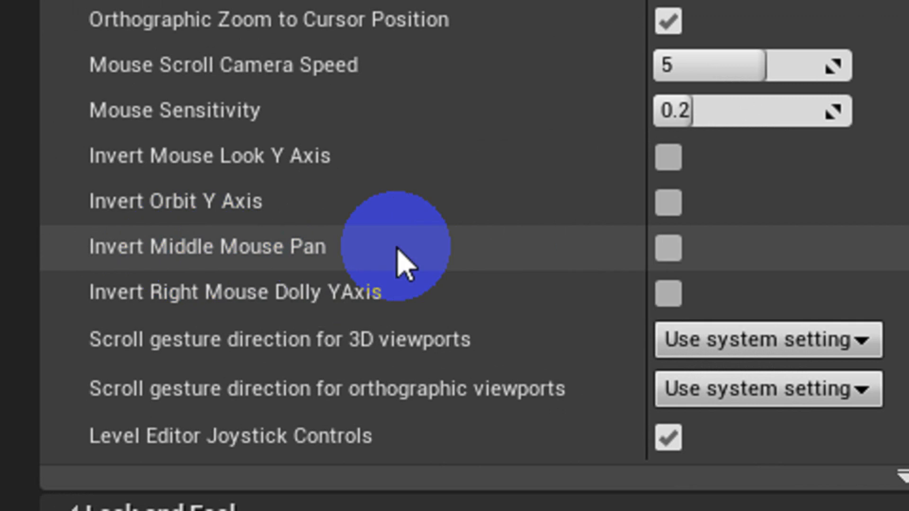
{"action": "left_click", "coordinate": [544, 247]}
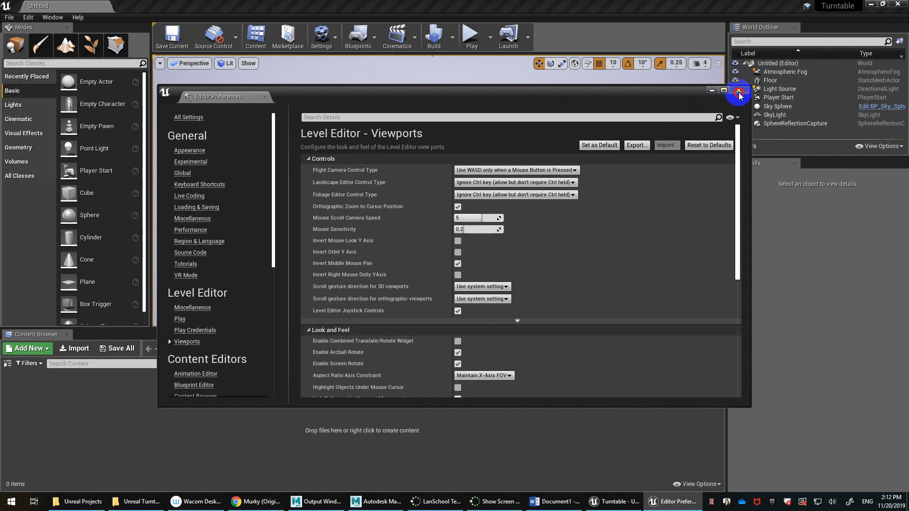
{"action": "left_click", "coordinate": [738, 91]}
{"action": "mouse_move", "coordinate": [426, 214]}
{"action": "middle_mouse_down"}
{"action": "mouse_move", "coordinate": [529, 205]}
{"action": "mouse_move", "coordinate": [468, 201]}
{"action": "mouse_move", "coordinate": [616, 210]}
{"action": "mouse_move", "coordinate": [176, 194]}
{"action": "mouse_move", "coordinate": [329, 194]}
{"action": "mouse_move", "coordinate": [357, 211]}
{"action": "mouse_move", "coordinate": [428, 218]}
{"action": "middle_mouse_up"}
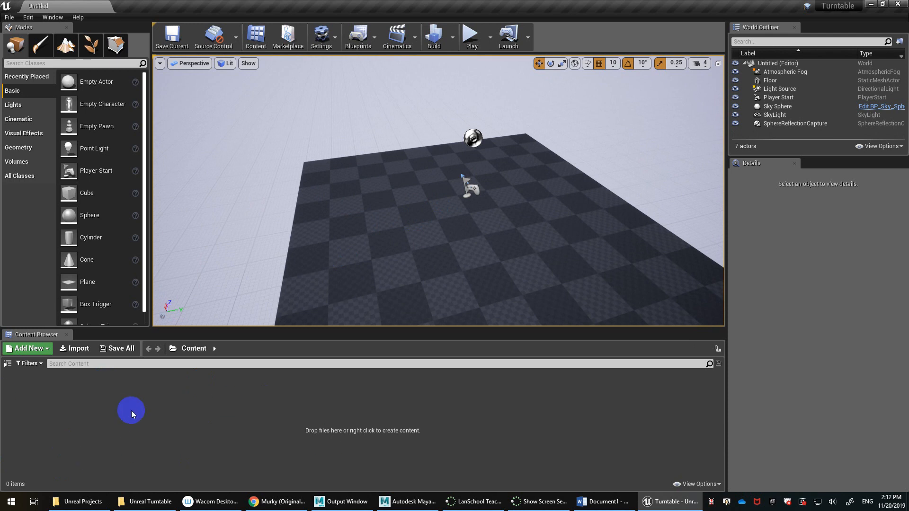
- Reveal the Content folder tree, and copy Knocker.fbx and SatansKnocker-NM.tga from the Unreal Projects folder into the Turntable project's Content folder
{"action": "left_click", "coordinate": [8, 363]}
{"action": "left_click", "coordinate": [13, 376]}
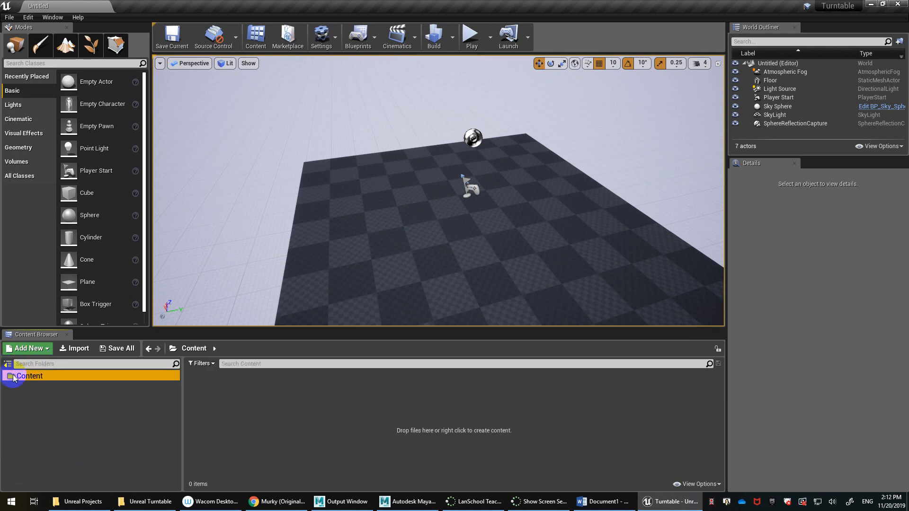
{"action": "left_click", "coordinate": [78, 501]}
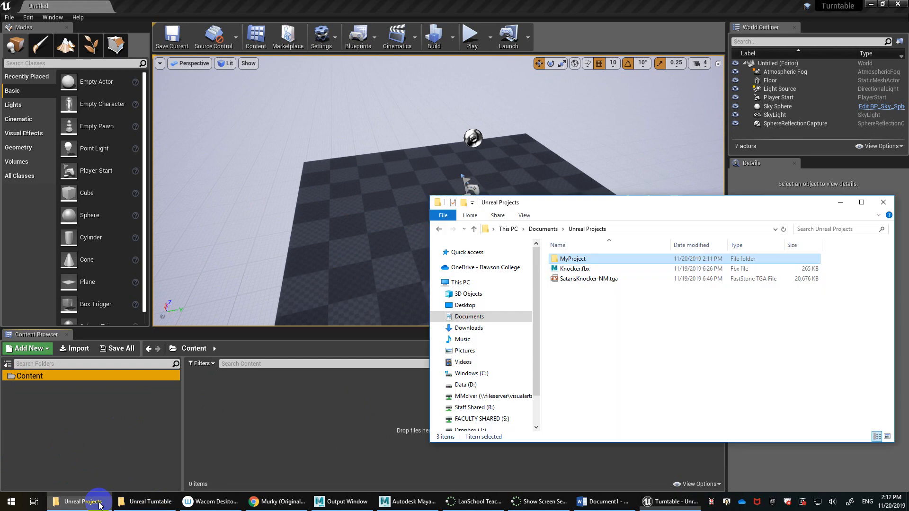
{"action": "left_click_drag", "start_coordinate": [615, 292], "coordinate": [603, 275]}
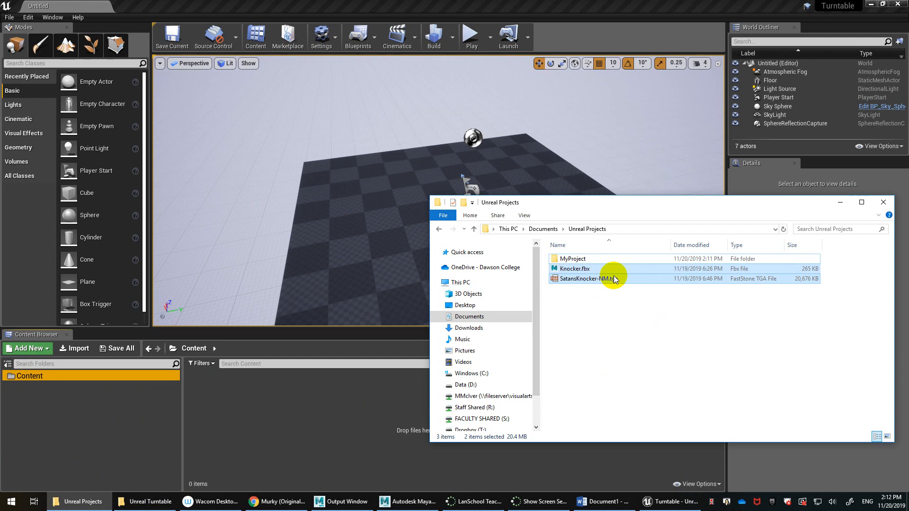
{"action": "double_click", "coordinate": [571, 259]}
{"action": "left_click", "coordinate": [573, 269]}
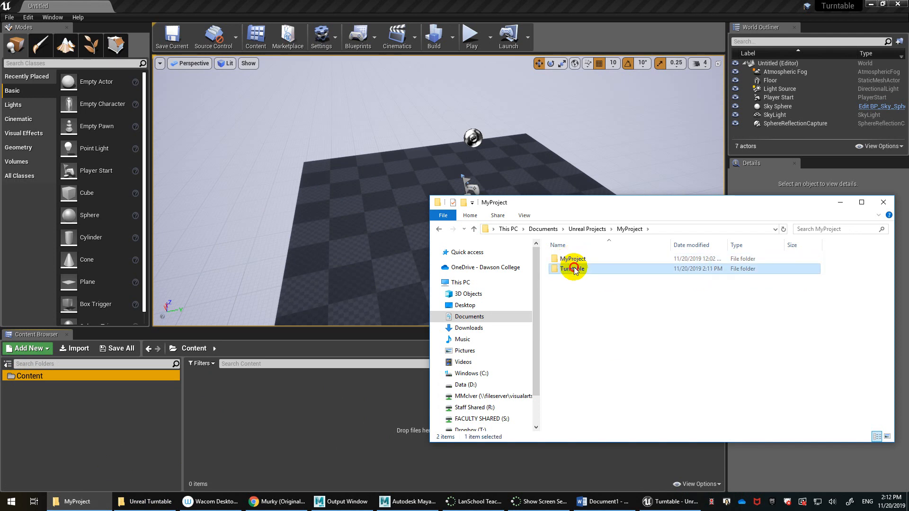
{"action": "double_click", "coordinate": [573, 269]}
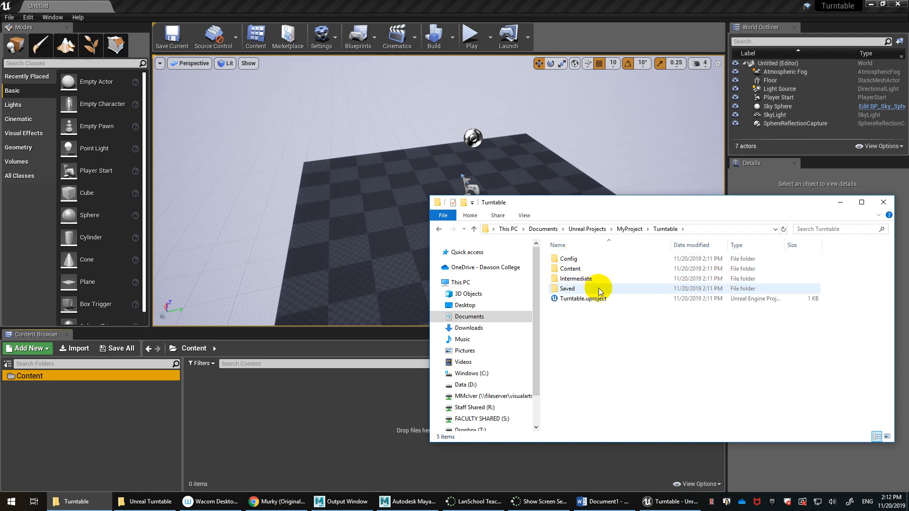
{"action": "double_click", "coordinate": [578, 269]}
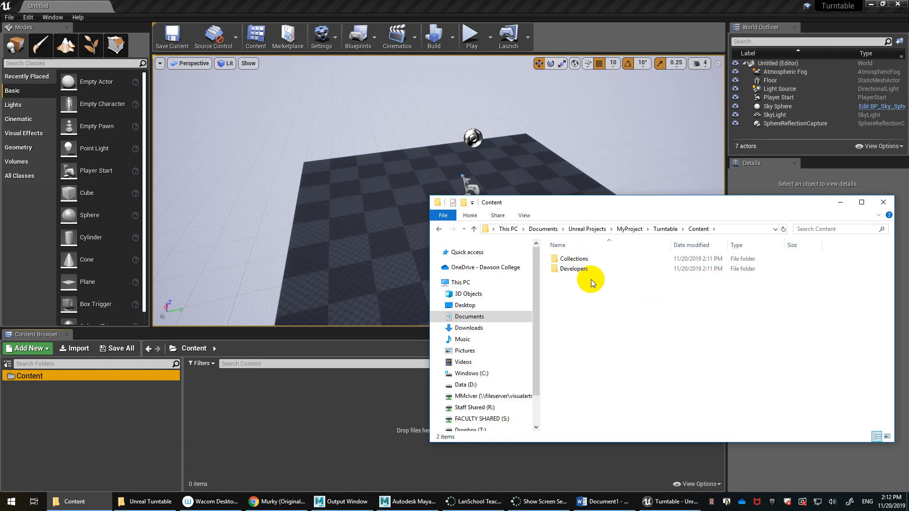
{"action": "key", "text": "ctrl+v"}
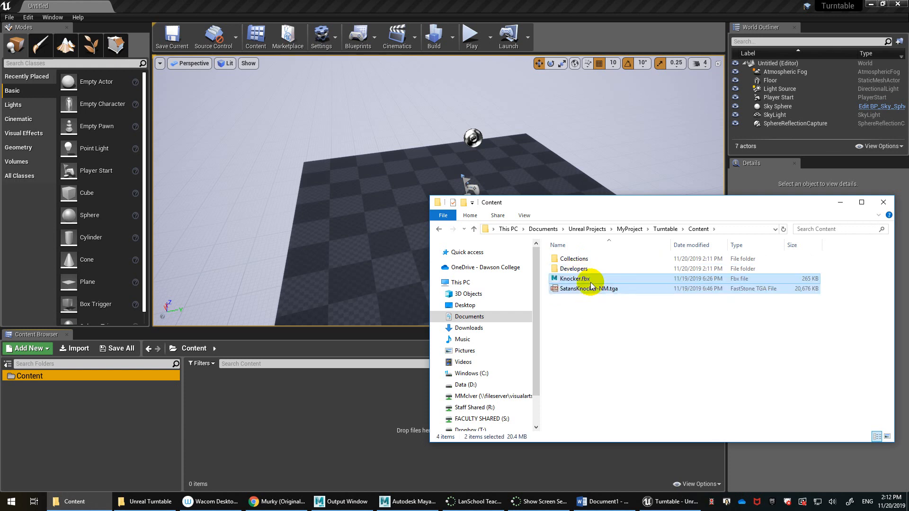
- Accept the detected source files with Don't ask again enabled, import all with the default FBX options, and close the Message Log
{"action": "left_click", "coordinate": [524, 8]}
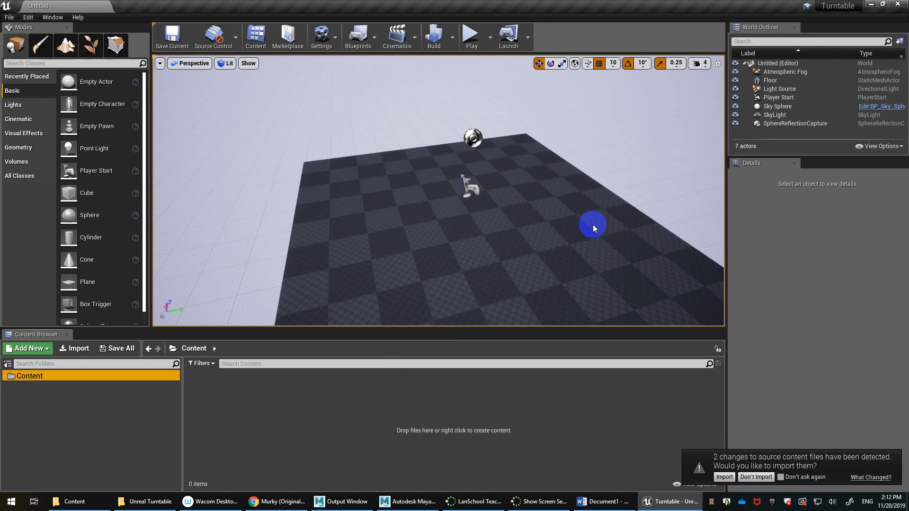
{"action": "left_click", "coordinate": [779, 477]}
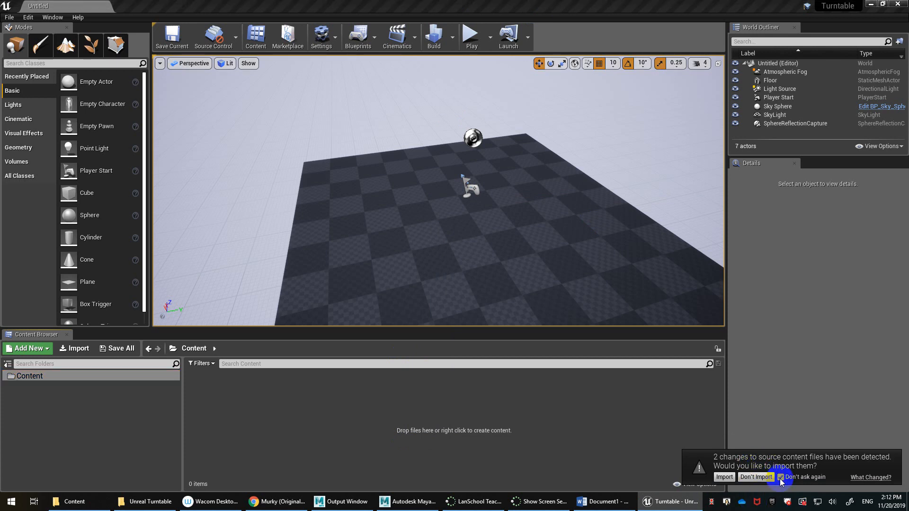
{"action": "left_click", "coordinate": [723, 477]}
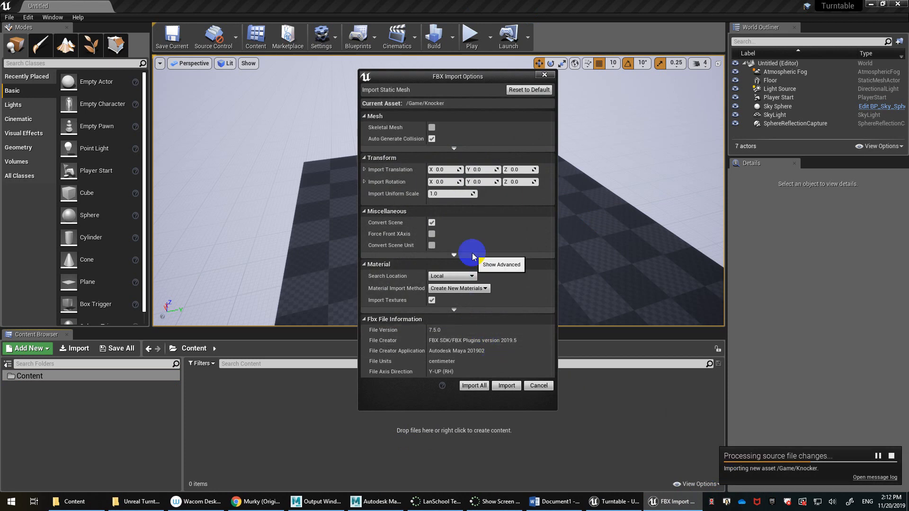
{"action": "left_click", "coordinate": [478, 385]}
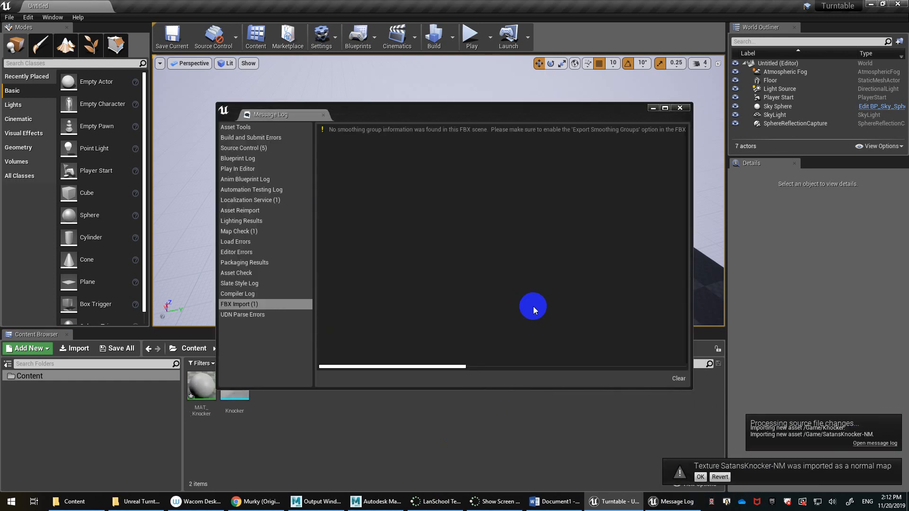
{"action": "left_click", "coordinate": [682, 106]}
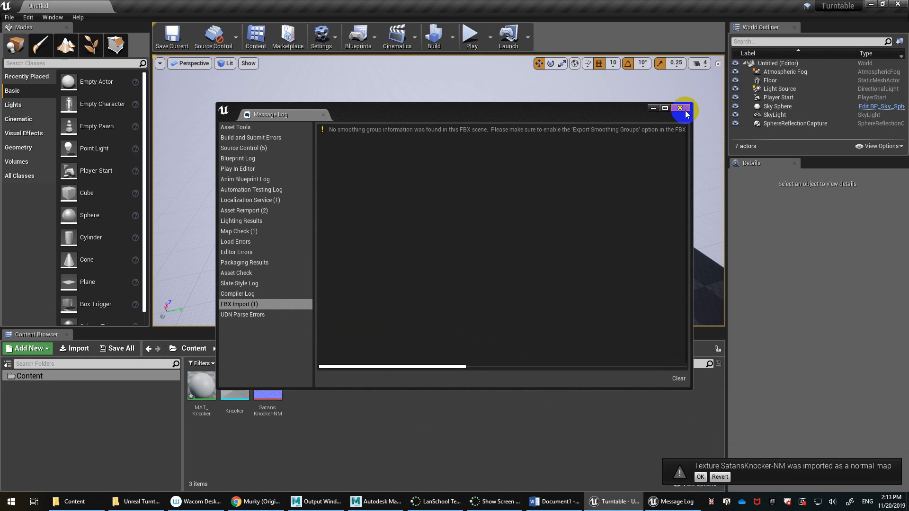
{"action": "left_click", "coordinate": [679, 107]}
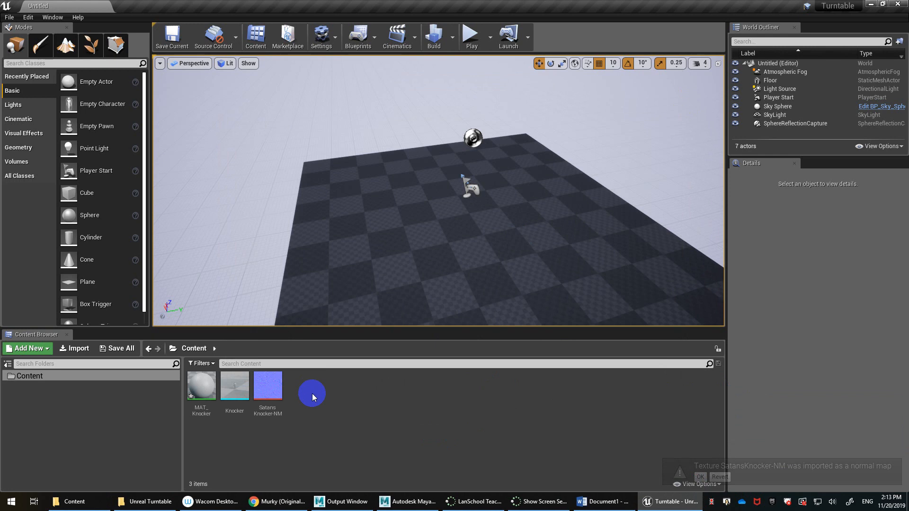
- Place the Knocker static mesh in the level on the floor near the Player Start and frame it in the perspective view
{"action": "mouse_move", "coordinate": [477, 216]}
{"action": "right_mouse_down"}
{"action": "mouse_move", "coordinate": [430, 209]}
{"action": "mouse_move", "coordinate": [550, 211]}
{"action": "mouse_move", "coordinate": [481, 229]}
{"action": "right_mouse_up"}
{"action": "left_click", "coordinate": [236, 386]}
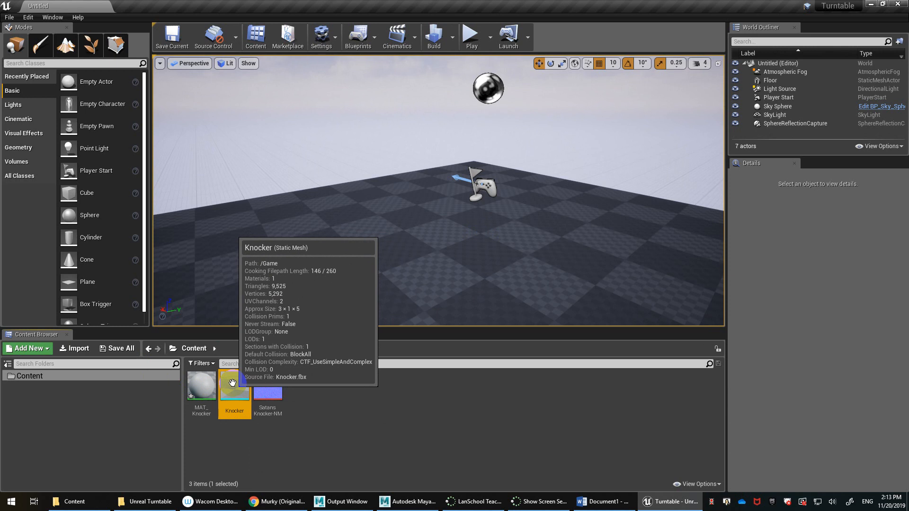
{"action": "left_click", "coordinate": [235, 387]}
{"action": "left_click_drag", "start_coordinate": [235, 387], "coordinate": [483, 227]}
{"action": "right_click_drag", "start_coordinate": [515, 253], "coordinate": [538, 249]}
{"action": "key", "text": "f"}
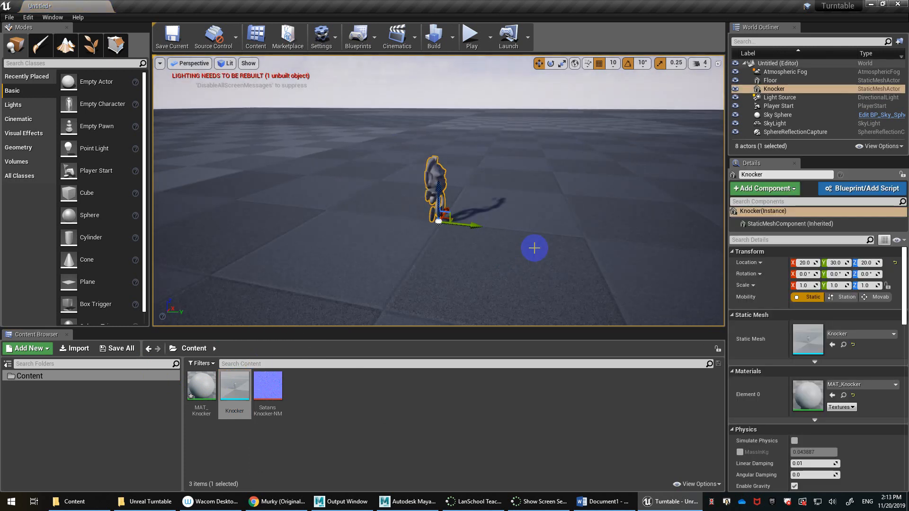
{"action": "left_click_drag", "start_coordinate": [540, 238], "coordinate": [507, 237], "text": "alt"}
{"action": "right_click_drag", "start_coordinate": [507, 237], "coordinate": [552, 252], "text": "alt"}
{"action": "key", "text": "f"}
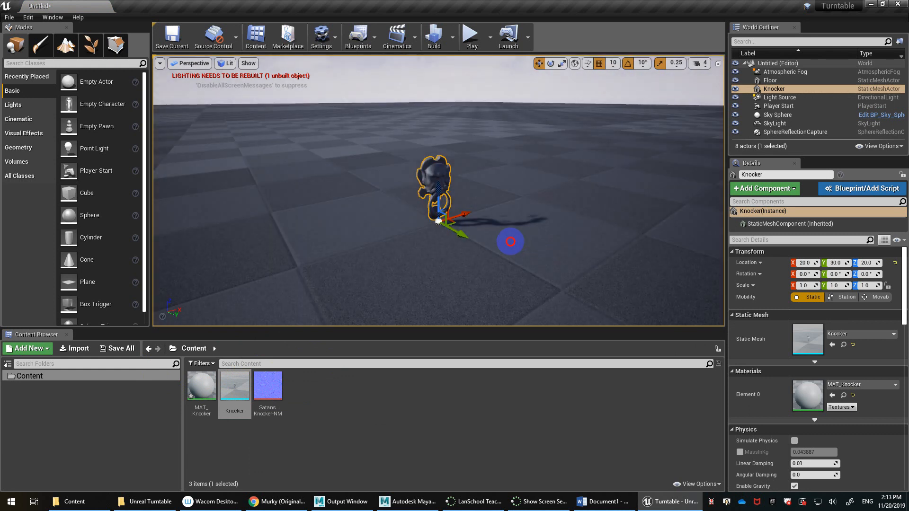
- Scale the knocker uniformly to 24.5 and rotate it 90° about the Z axis
{"action": "left_click_drag", "start_coordinate": [509, 241], "coordinate": [493, 228], "text": "alt"}
{"action": "left_click_drag", "start_coordinate": [436, 239], "coordinate": [488, 245], "text": "alt"}
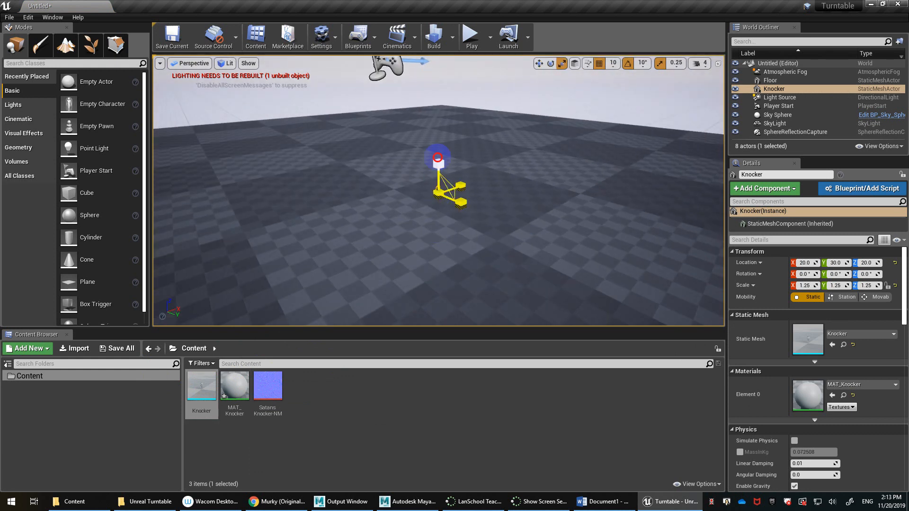
{"action": "scroll", "coordinate": [431, 208], "scroll_direction": "down", "scroll_amount": 5}
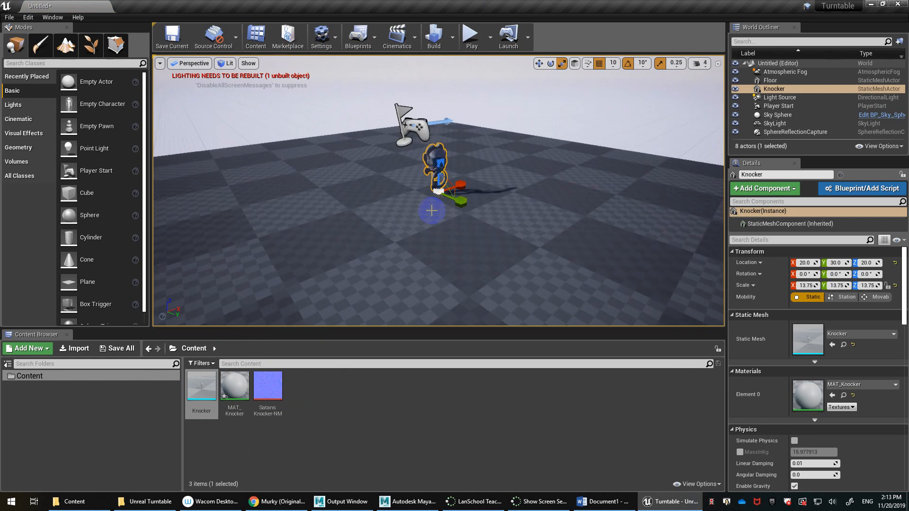
{"action": "left_click_drag", "start_coordinate": [418, 215], "coordinate": [674, 3], "text": "alt"}
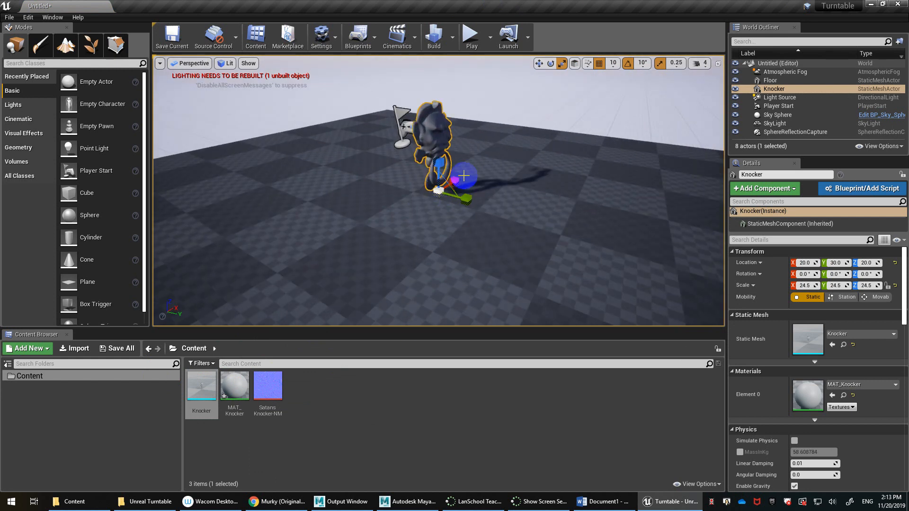
{"action": "key", "text": "e"}
{"action": "left_click_drag", "start_coordinate": [449, 219], "coordinate": [283, 186]}
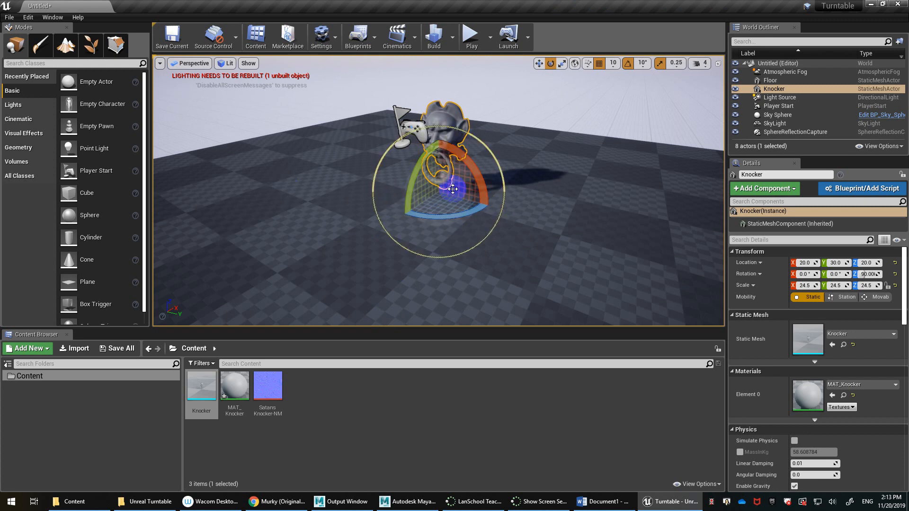
- Try moving the knocker across the floor, undo the move, and try rotating it -90° about its base pivot
{"action": "key", "text": "w"}
{"action": "left_click_drag", "start_coordinate": [452, 189], "coordinate": [360, 179], "text": "alt"}
{"action": "key", "text": "ctrl+z"}
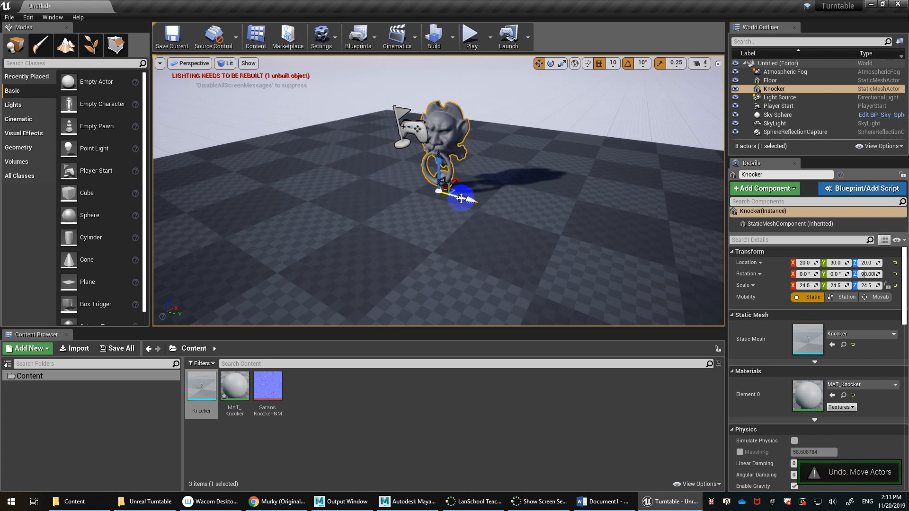
{"action": "key", "text": "e"}
{"action": "left_click_drag", "start_coordinate": [468, 211], "coordinate": [848, 16]}
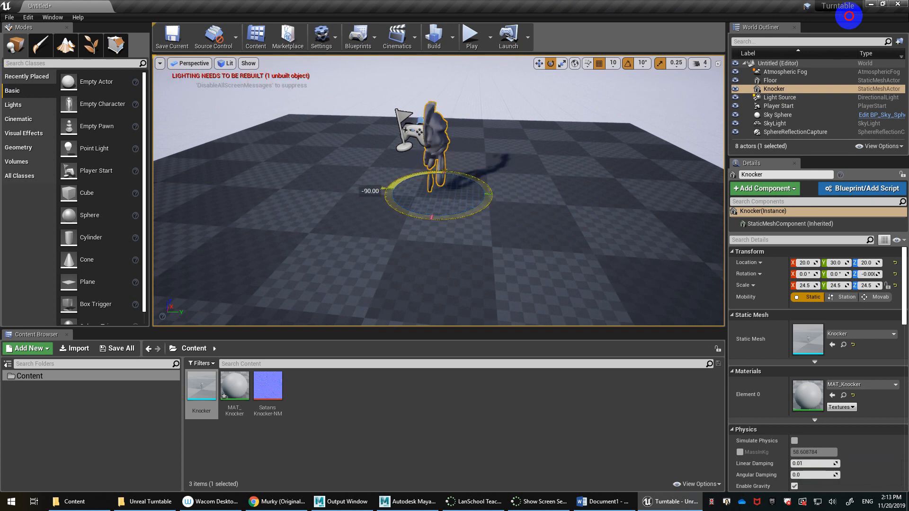
- Switch to Maya, create a polygon sphere, and move it up and away from the knocker mesh
{"action": "left_click", "coordinate": [408, 501]}
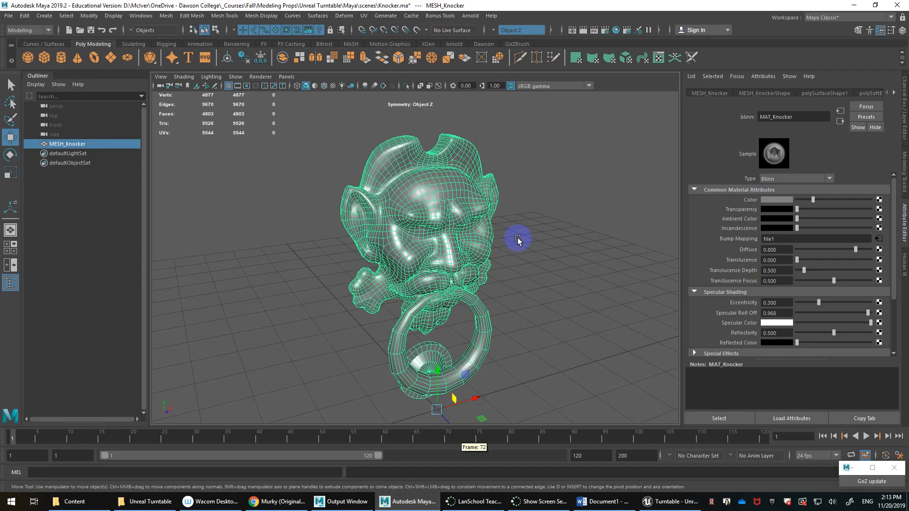
{"action": "left_click_drag", "start_coordinate": [517, 240], "coordinate": [265, 293], "text": "alt"}
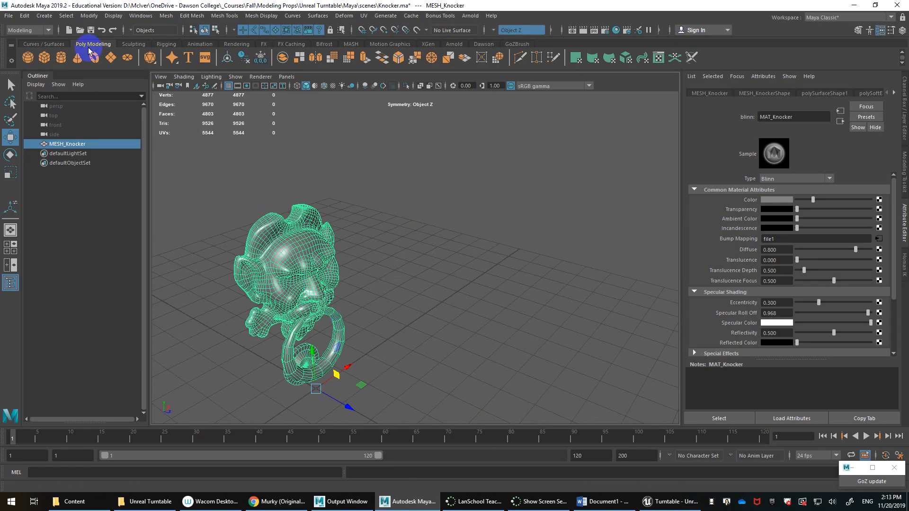
{"action": "left_click", "coordinate": [29, 56]}
{"action": "left_click_drag", "start_coordinate": [376, 309], "coordinate": [466, 182], "text": "alt"}
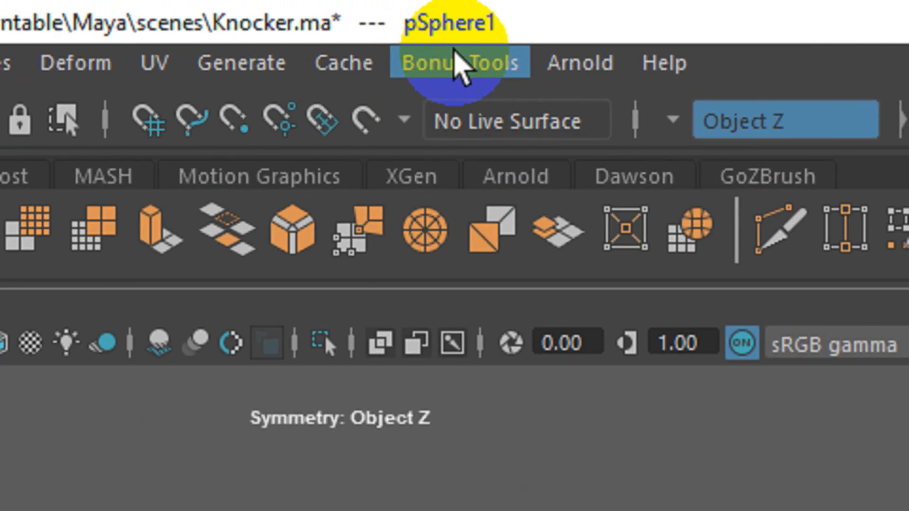
- Move the sphere's pivot to its base with Align Pivot(s) To Bounding Box, and close that dialog
{"action": "left_click", "coordinate": [439, 16]}
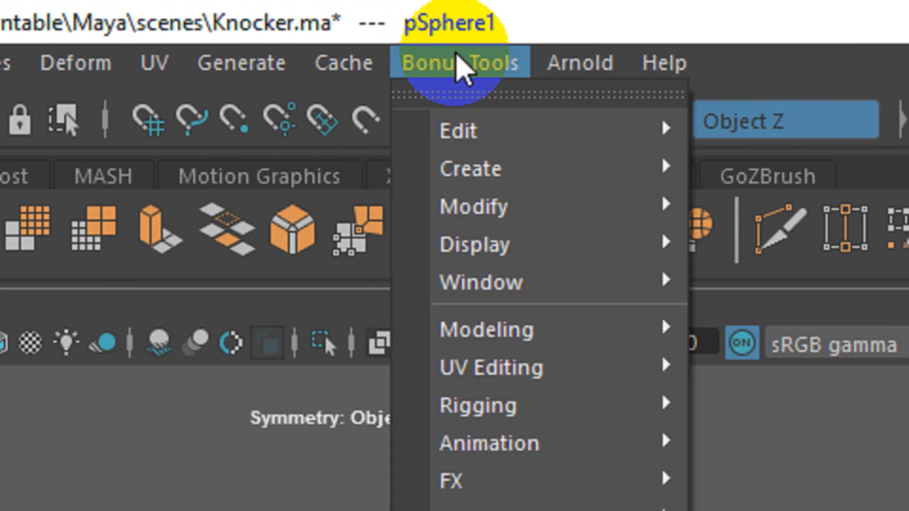
{"action": "mouse_move", "coordinate": [454, 46]}
{"action": "mouse_move", "coordinate": [531, 223]}
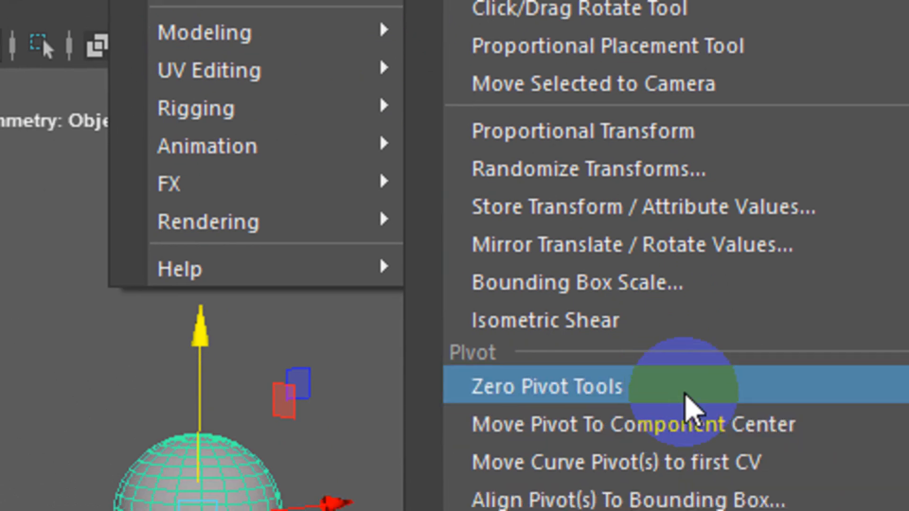
{"action": "mouse_move", "coordinate": [772, 383]}
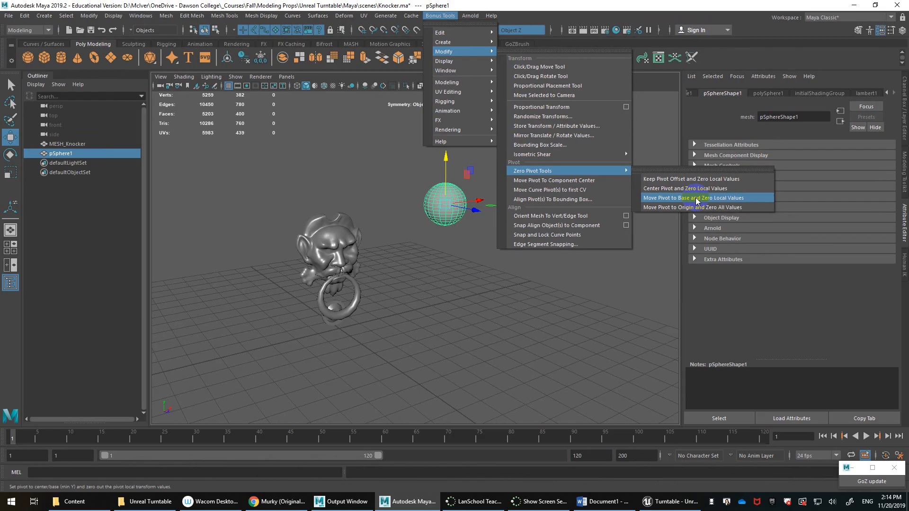
{"action": "left_click", "coordinate": [682, 389]}
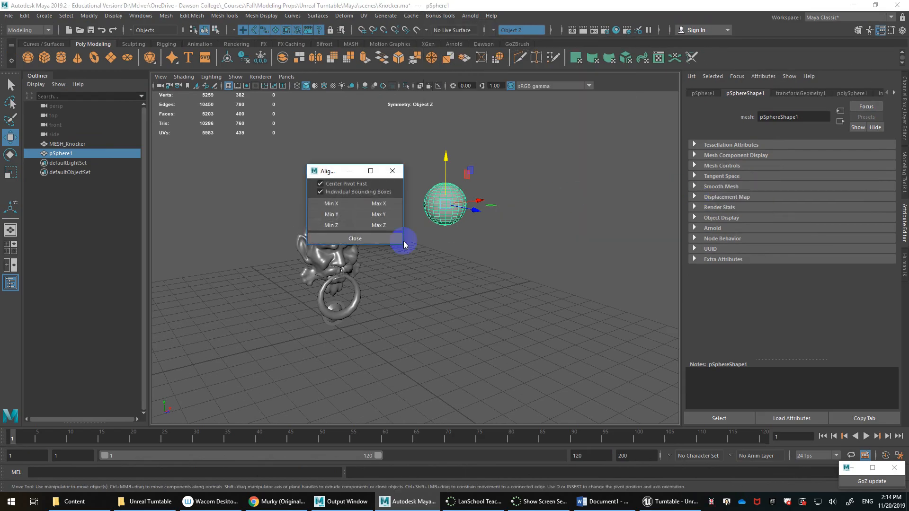
{"action": "left_click", "coordinate": [367, 239]}
{"action": "left_click_drag", "start_coordinate": [367, 239], "coordinate": [476, 230], "text": "alt"}
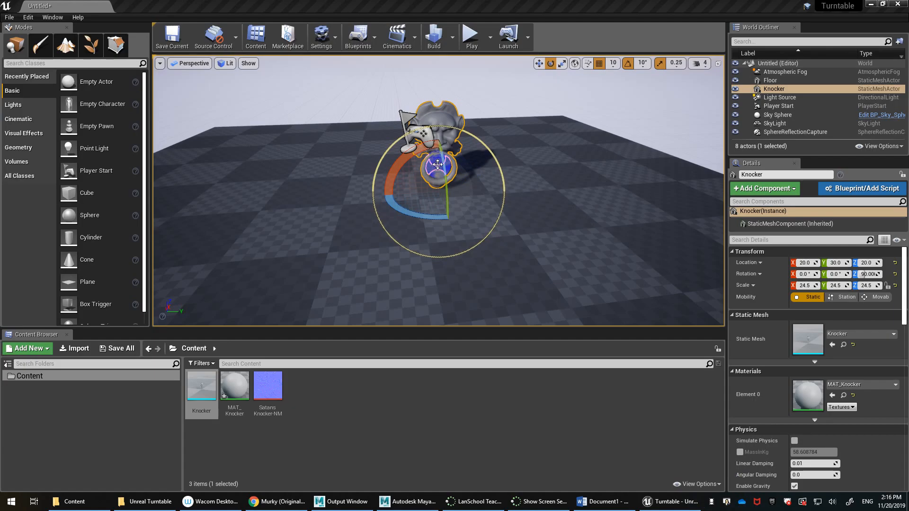
- Switch to Unreal Editor, try rotating and moving the knocker about its pivot, and undo both changes
{"action": "left_click_drag", "start_coordinate": [440, 166], "coordinate": [627, 206]}
{"action": "key", "text": "ctrl+z"}
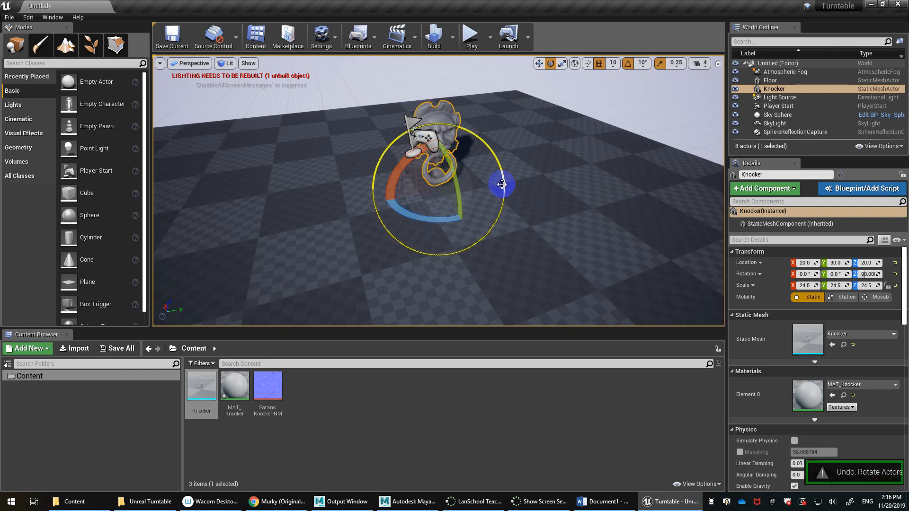
{"action": "key", "text": "w"}
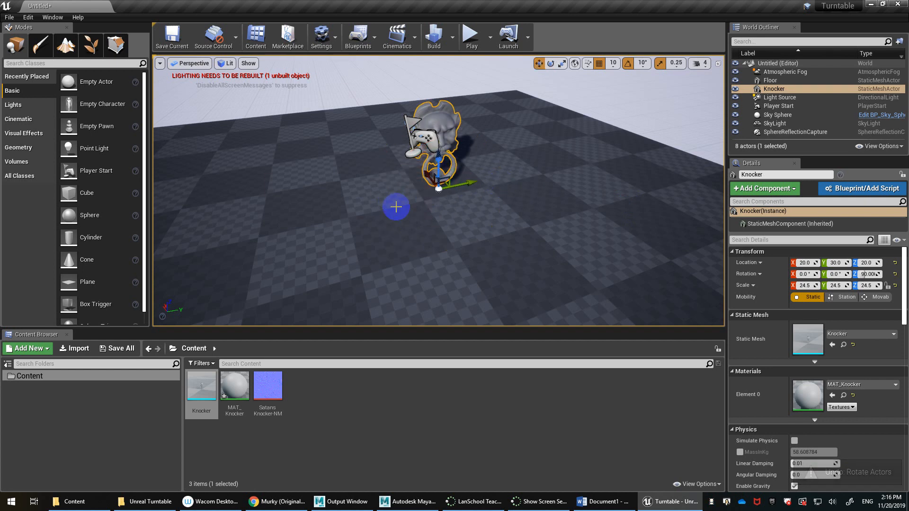
{"action": "left_click_drag", "start_coordinate": [461, 242], "coordinate": [565, 161], "text": "alt"}
{"action": "key", "text": "ctrl+z"}
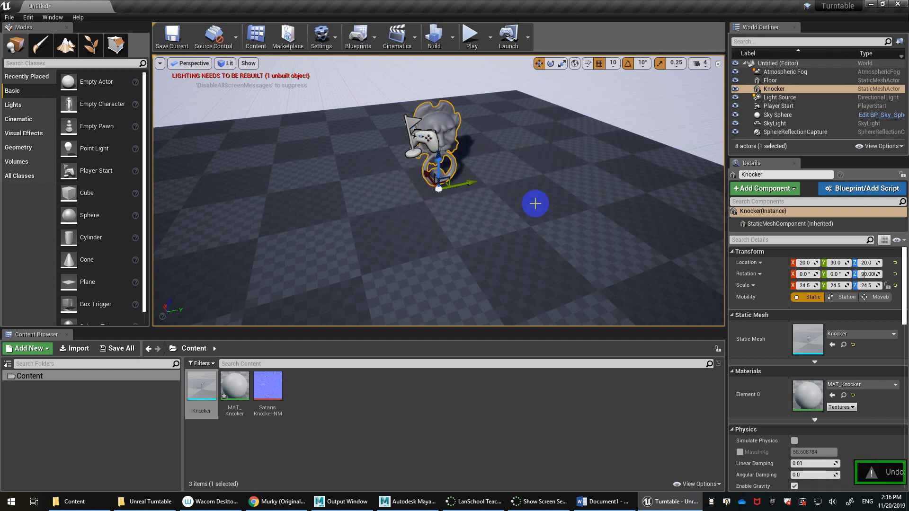
{"action": "left_click_drag", "start_coordinate": [535, 203], "coordinate": [618, 176], "text": "alt"}
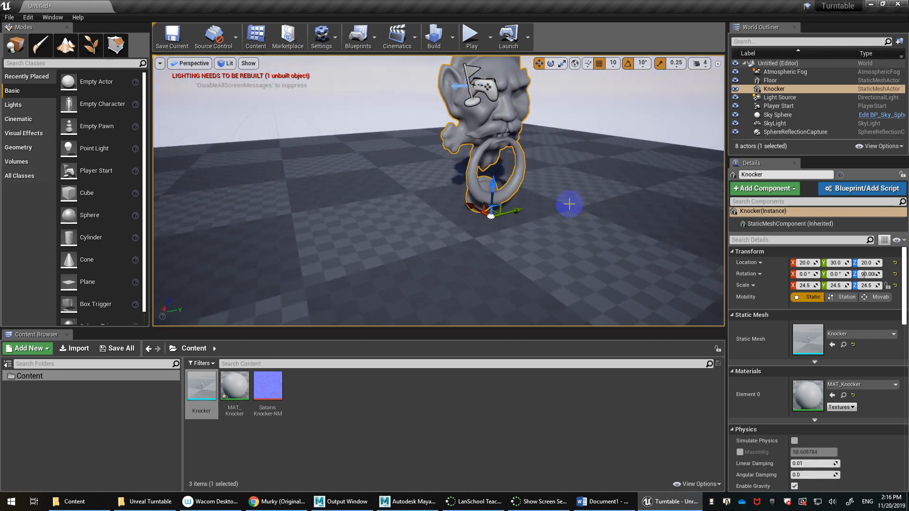
- Switch to Maya and set the polygon sphere's Translate X and Translate Y to 0
{"action": "key", "text": "alt+Tab"}
{"action": "left_click_drag", "start_coordinate": [475, 233], "coordinate": [490, 221], "text": "alt"}
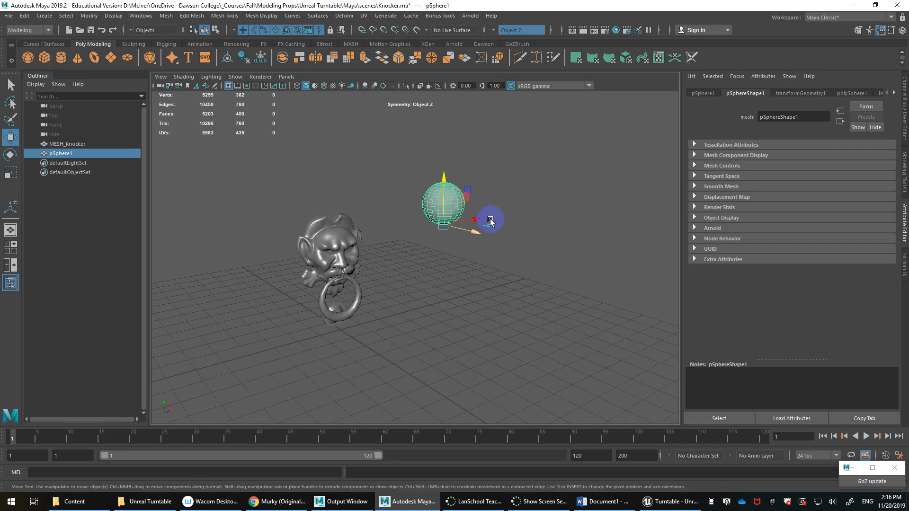
{"action": "left_click", "coordinate": [904, 115]}
{"action": "left_click", "coordinate": [879, 110]}
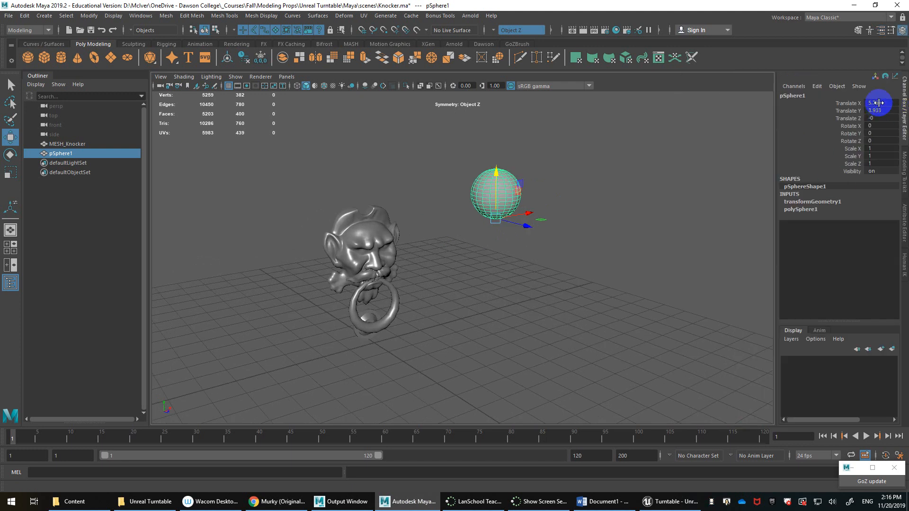
{"action": "type", "text": "0"}
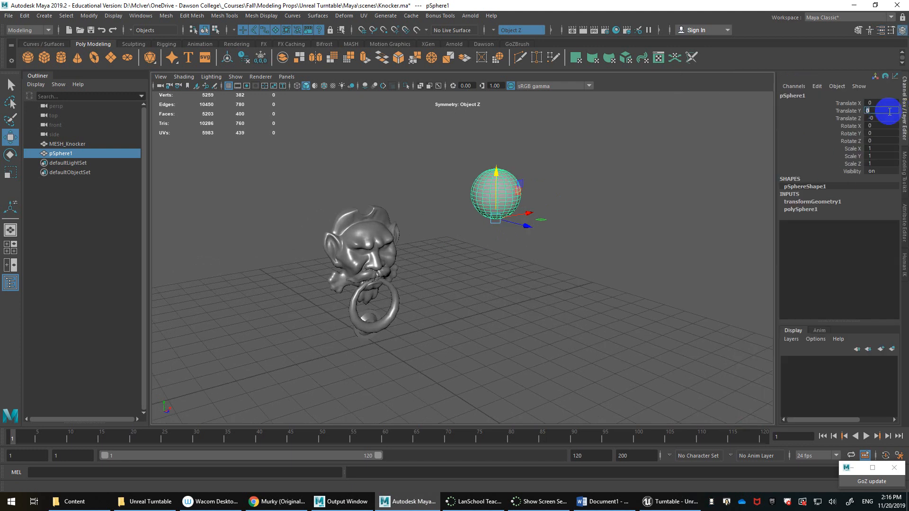
{"action": "key", "text": "super"}
{"action": "key", "text": "super"}
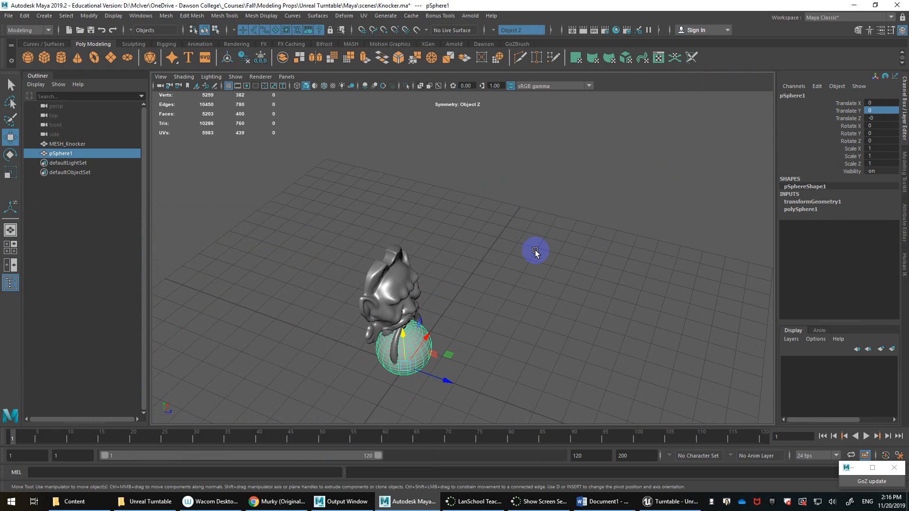
- Delete the polygon sphere and switch back to Unreal Editor
{"action": "left_click_drag", "start_coordinate": [535, 251], "coordinate": [487, 216], "text": "alt"}
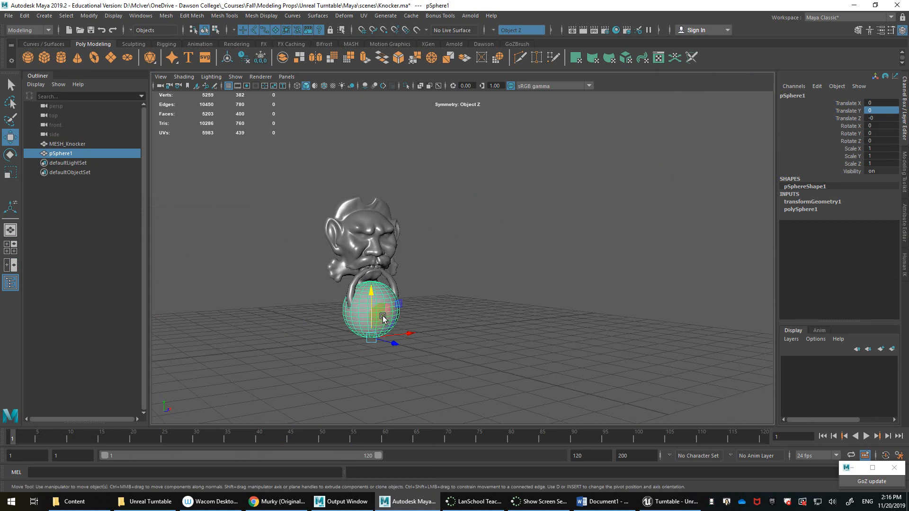
{"action": "key", "text": "Delete"}
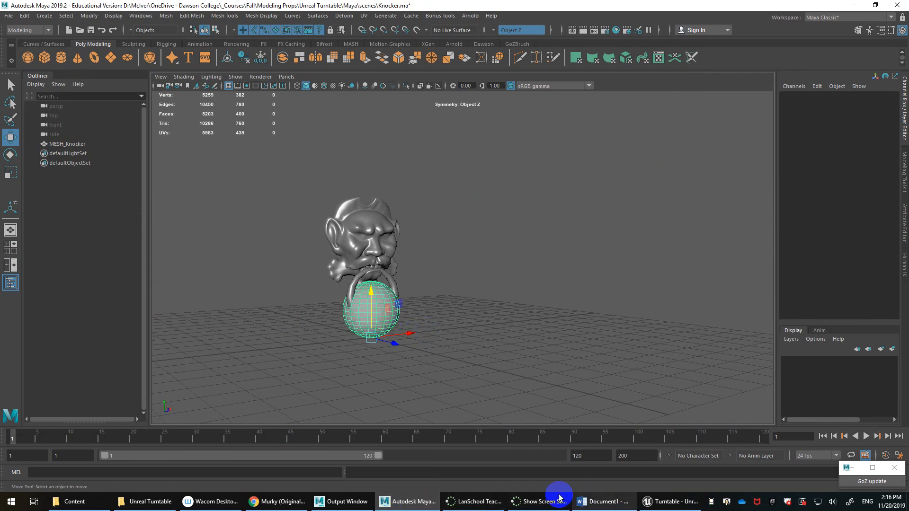
{"action": "left_click", "coordinate": [648, 500]}
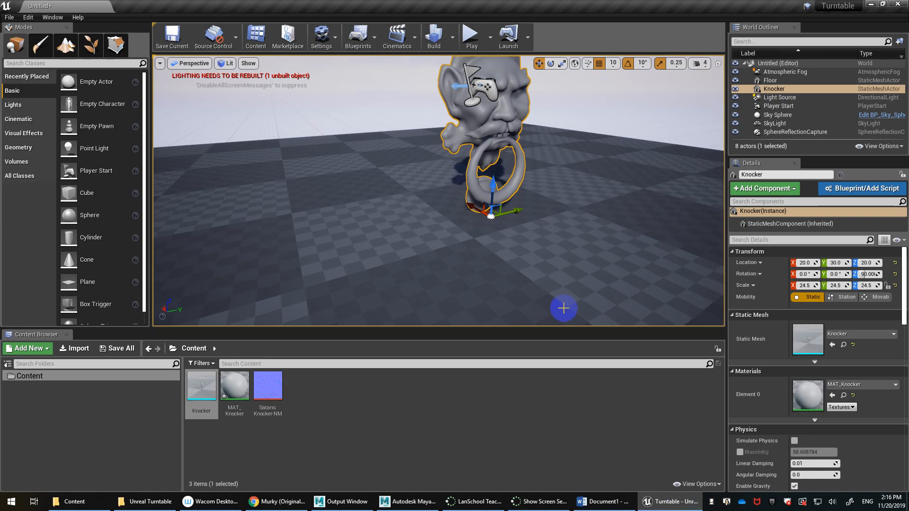
- Open the MAT_Knocker material in a maximized editor and spread its Param and output nodes apart
{"action": "left_click_drag", "start_coordinate": [505, 153], "coordinate": [594, 186], "text": "alt"}
{"action": "right_click_drag", "start_coordinate": [595, 187], "coordinate": [498, 235], "text": "alt"}
{"action": "left_click_drag", "start_coordinate": [498, 235], "coordinate": [347, 227], "text": "alt"}
{"action": "right_click_drag", "start_coordinate": [347, 227], "coordinate": [568, 211], "text": "alt"}
{"action": "middle_click_drag", "start_coordinate": [568, 211], "coordinate": [548, 238], "text": "alt"}
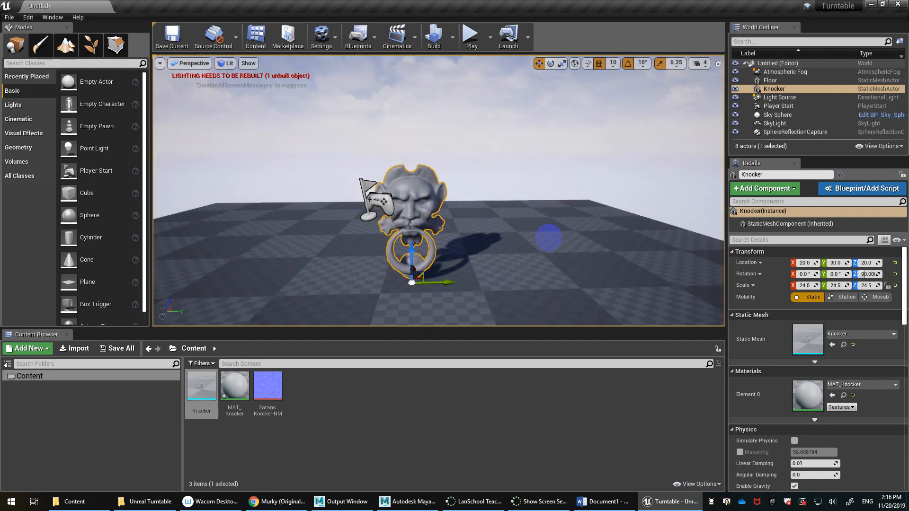
{"action": "right_click_drag", "start_coordinate": [548, 237], "coordinate": [492, 217], "text": "alt"}
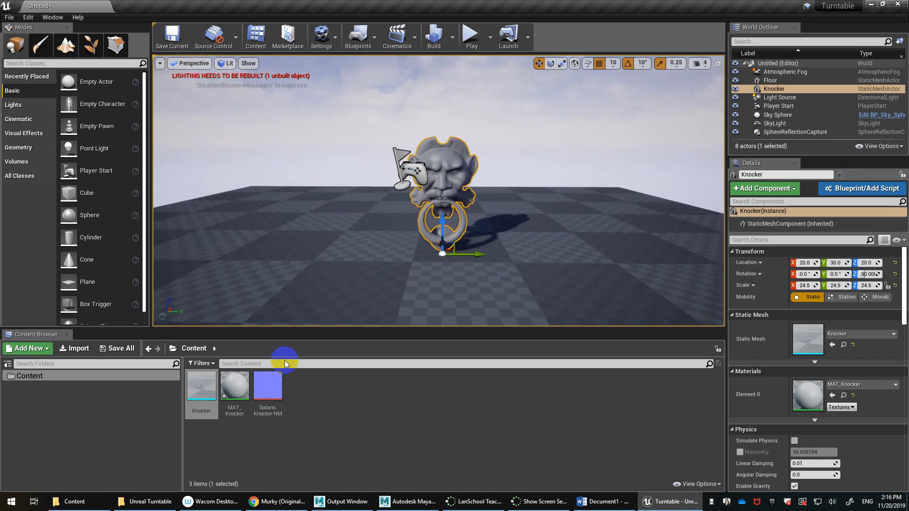
{"action": "left_click", "coordinate": [244, 382]}
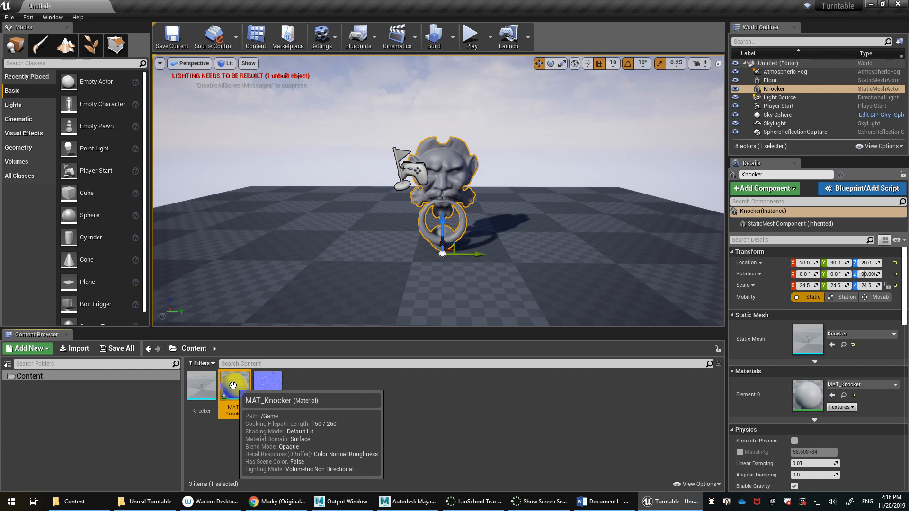
{"action": "double_click", "coordinate": [233, 386]}
{"action": "left_click", "coordinate": [507, 165]}
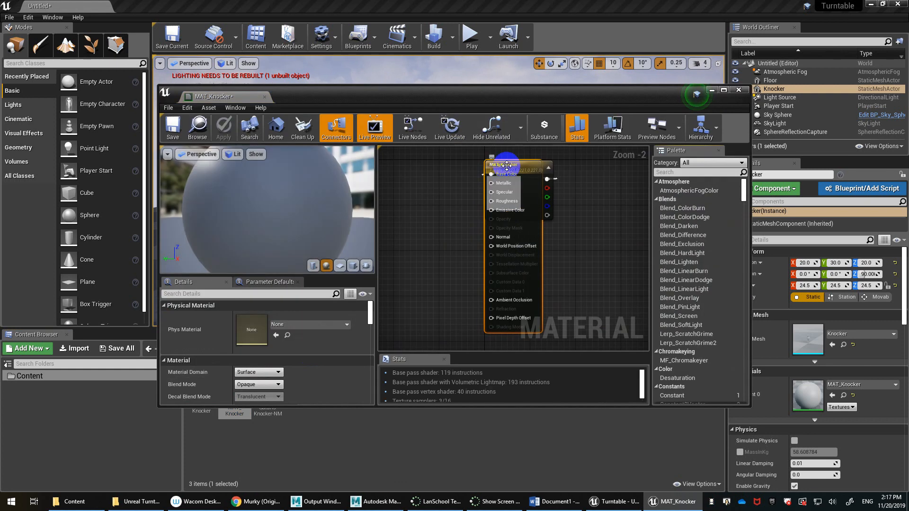
{"action": "left_click_drag", "start_coordinate": [506, 165], "coordinate": [549, 190]}
{"action": "left_click_drag", "start_coordinate": [385, 186], "coordinate": [438, 181]}
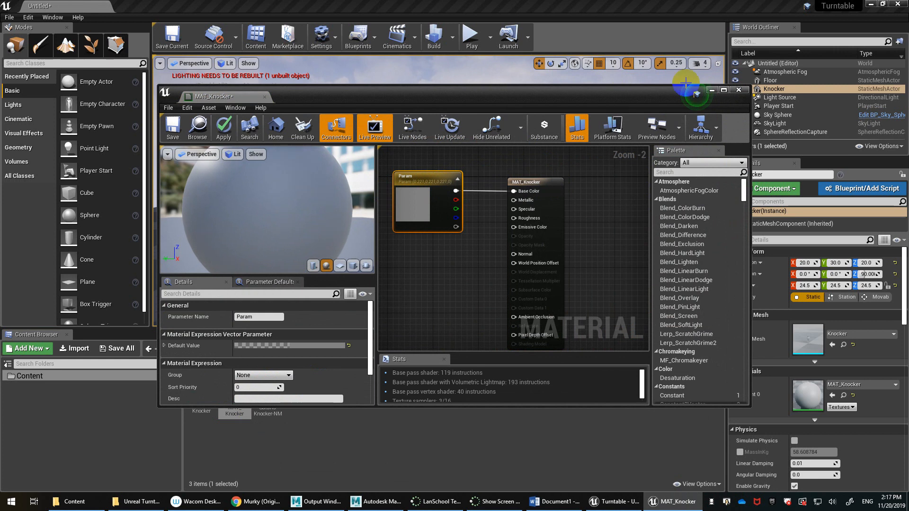
{"action": "left_click", "coordinate": [725, 90]}
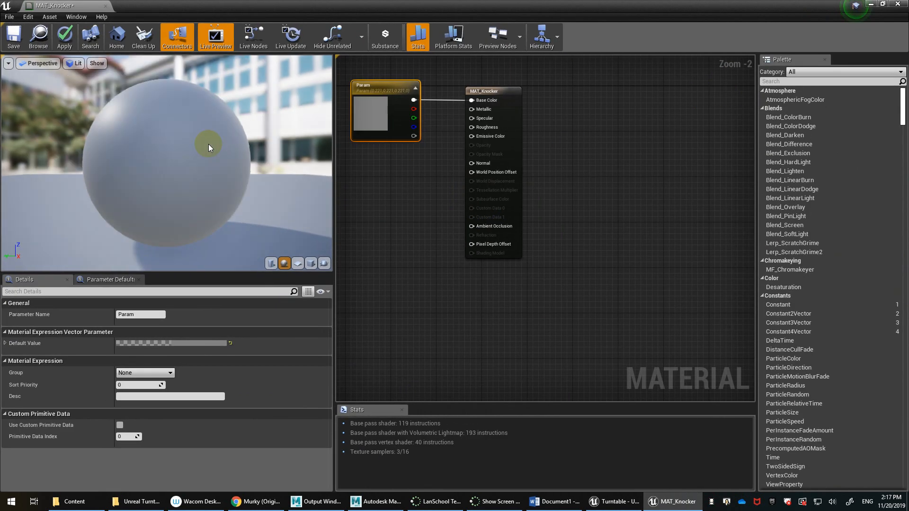
{"action": "left_click_drag", "start_coordinate": [209, 142], "coordinate": [294, 213]}
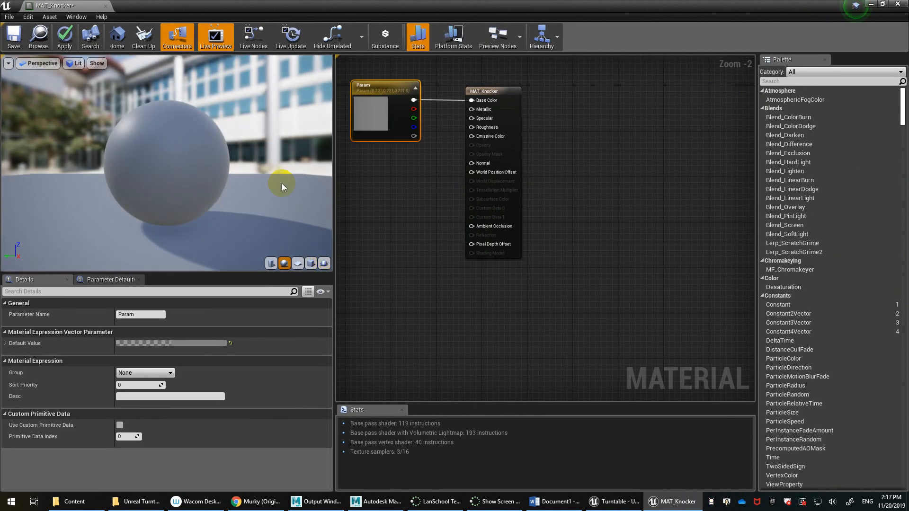
{"action": "left_click_drag", "start_coordinate": [385, 86], "coordinate": [403, 92]}
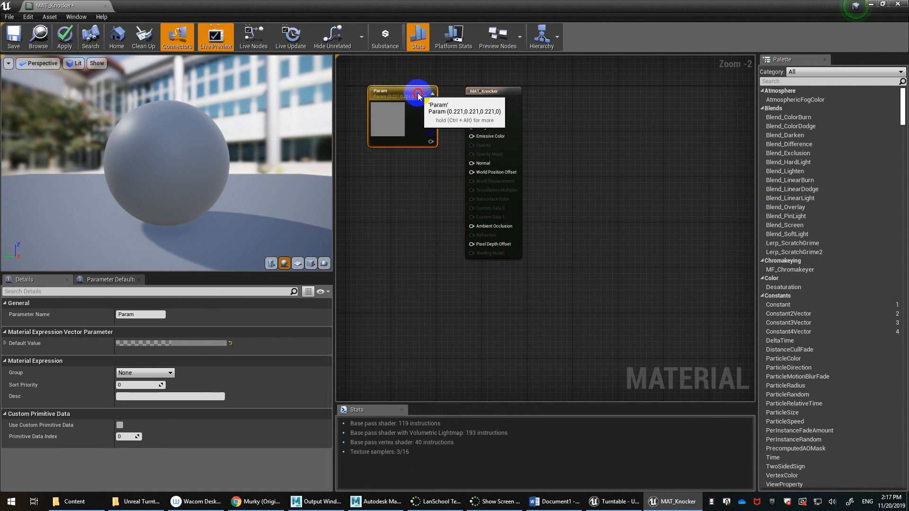
{"action": "left_click_drag", "start_coordinate": [492, 92], "coordinate": [559, 96]}
- Set the Param node's colour to a dark greyish blue, about R 0.061, G 0.101, B 0.115
{"action": "double_click", "coordinate": [385, 113]}
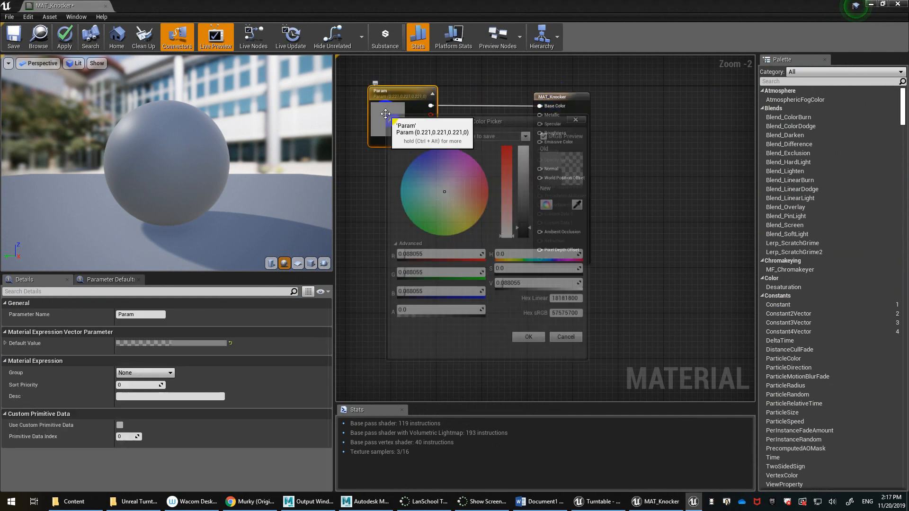
{"action": "left_click", "coordinate": [532, 222]}
{"action": "left_click_drag", "start_coordinate": [532, 223], "coordinate": [532, 229]}
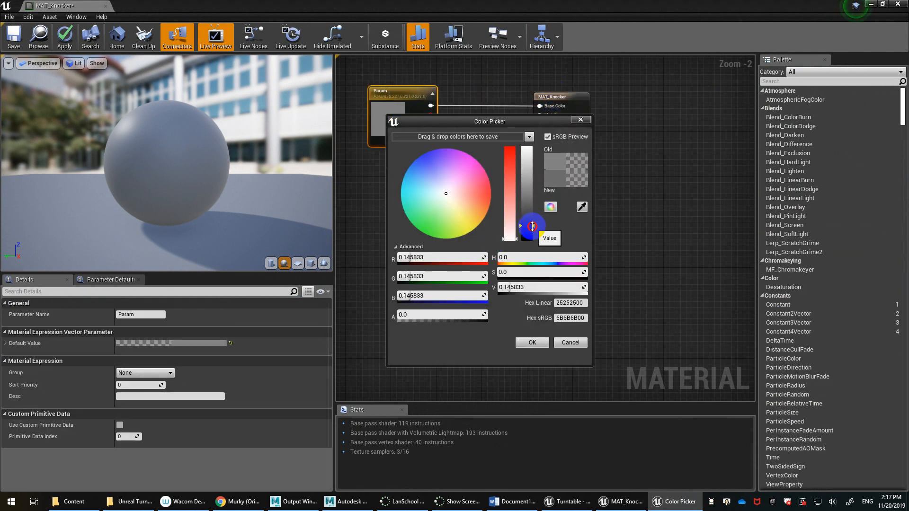
{"action": "left_click_drag", "start_coordinate": [431, 186], "coordinate": [426, 188]}
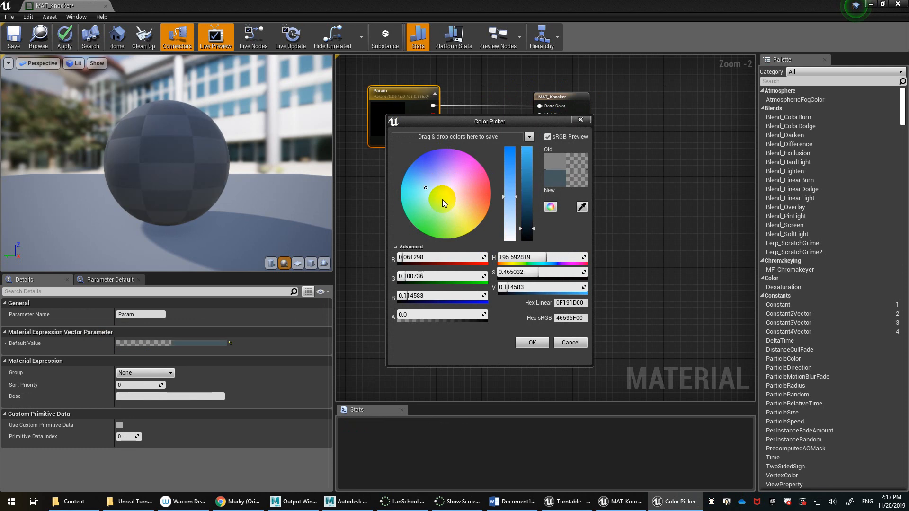
{"action": "left_click", "coordinate": [544, 345]}
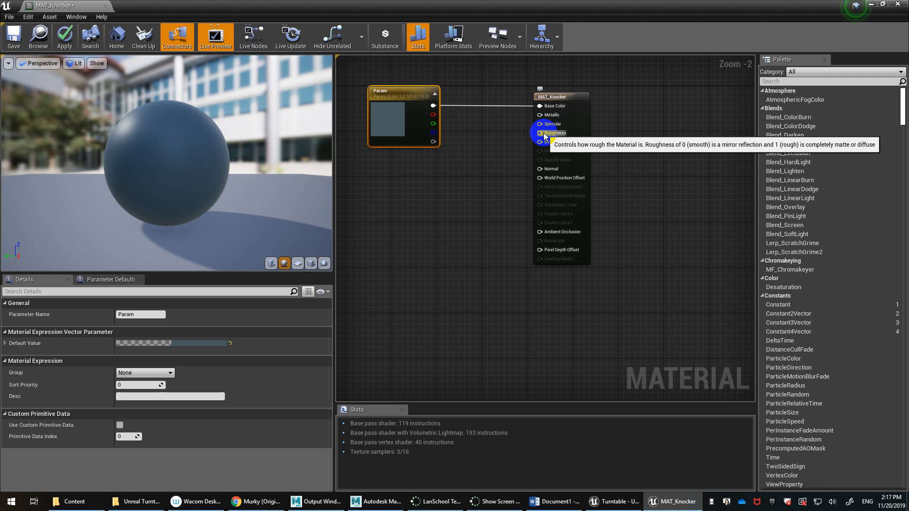
- Try adding a Constant3Vector node from the palette and wiring it to Roughness, and remove it again
{"action": "left_click_drag", "start_coordinate": [544, 137], "coordinate": [484, 169]}
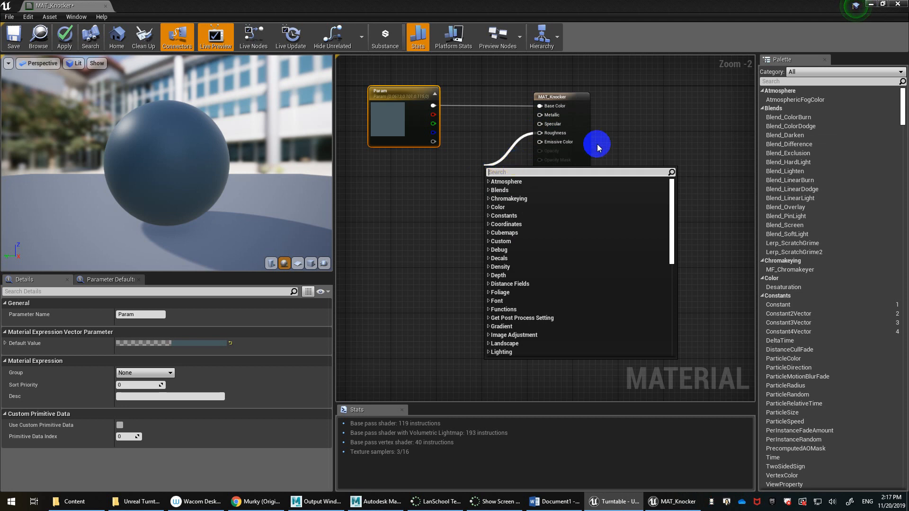
{"action": "left_click", "coordinate": [831, 128]}
{"action": "scroll", "coordinate": [781, 213], "scroll_direction": "down", "scroll_amount": 4}
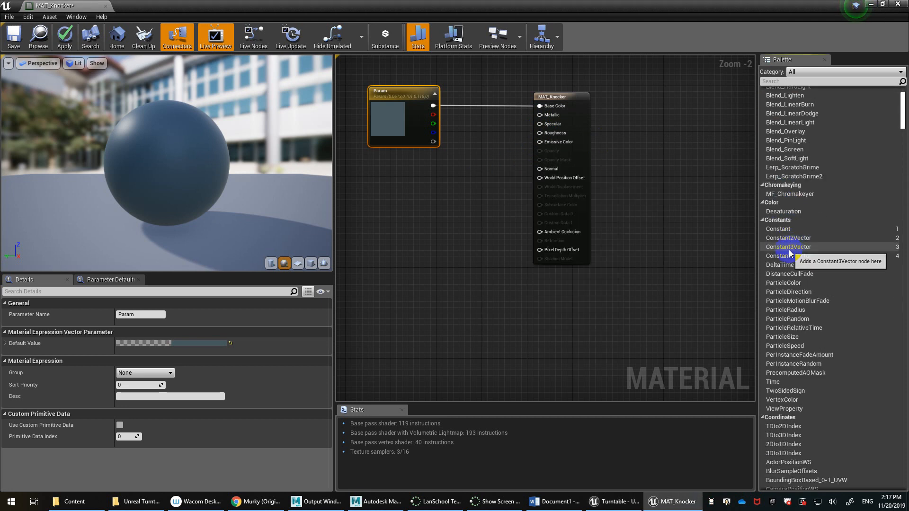
{"action": "left_click_drag", "start_coordinate": [786, 247], "coordinate": [540, 132]}
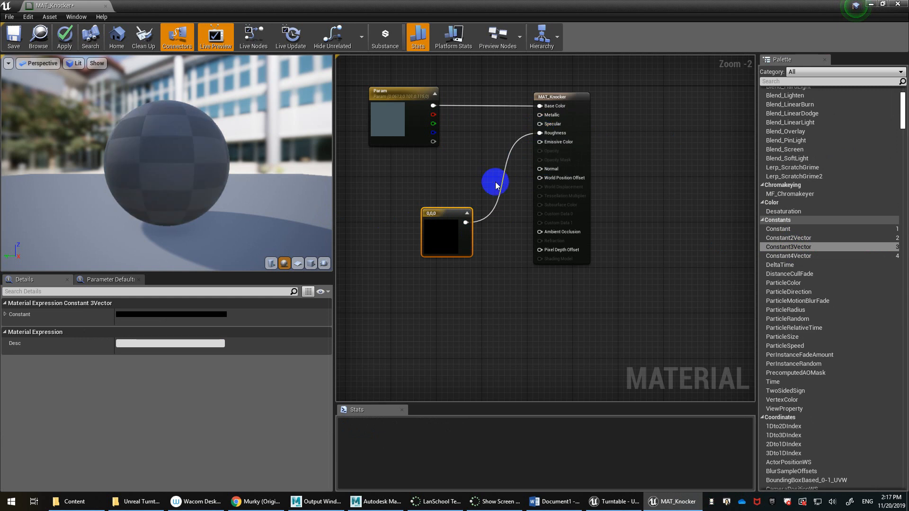
{"action": "key", "text": "ctrl+z"}
{"action": "left_click", "coordinate": [463, 218]}
{"action": "key", "text": "Delete"}
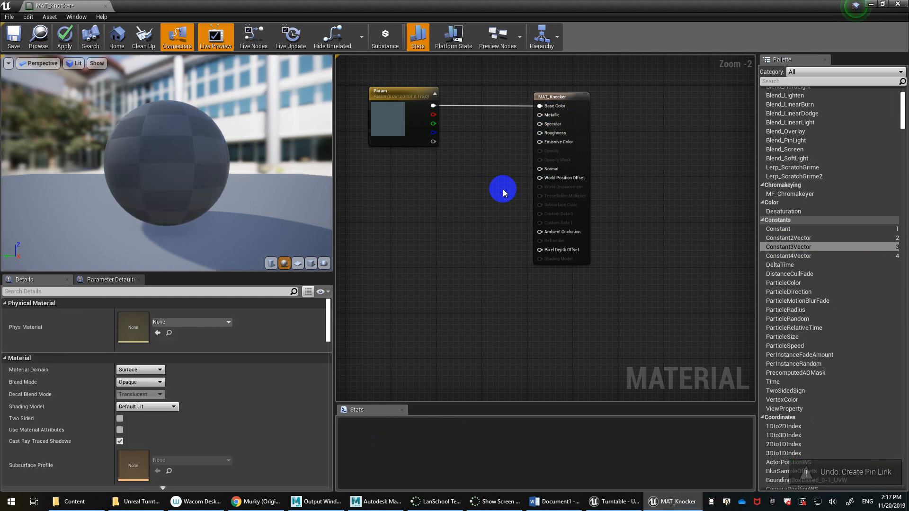
- Create a Constant3Vector node directly from the Roughness input by searching for "const", and place it below the Param node
{"action": "left_click_drag", "start_coordinate": [540, 132], "coordinate": [462, 192]}
{"action": "type", "text": "c"}
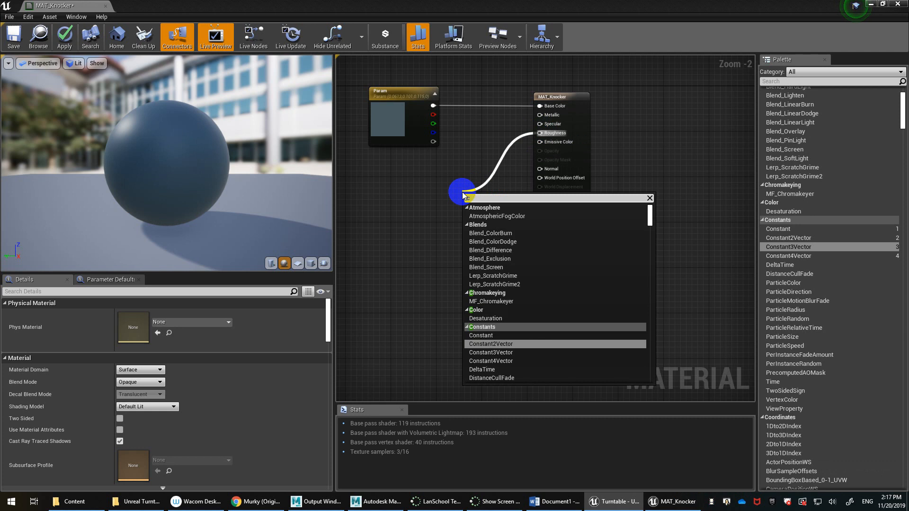
{"action": "type", "text": "onst"}
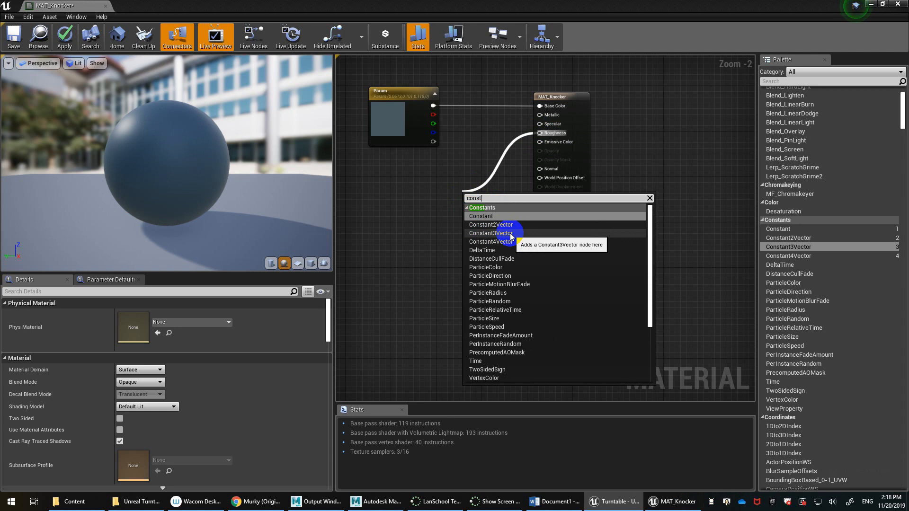
{"action": "left_click", "coordinate": [511, 234]}
{"action": "left_click_drag", "start_coordinate": [481, 197], "coordinate": [441, 194]}
- Test white and mid-grey roughness values on the Constant3Vector, and set it to a grey of about 0.224
{"action": "double_click", "coordinate": [438, 203]}
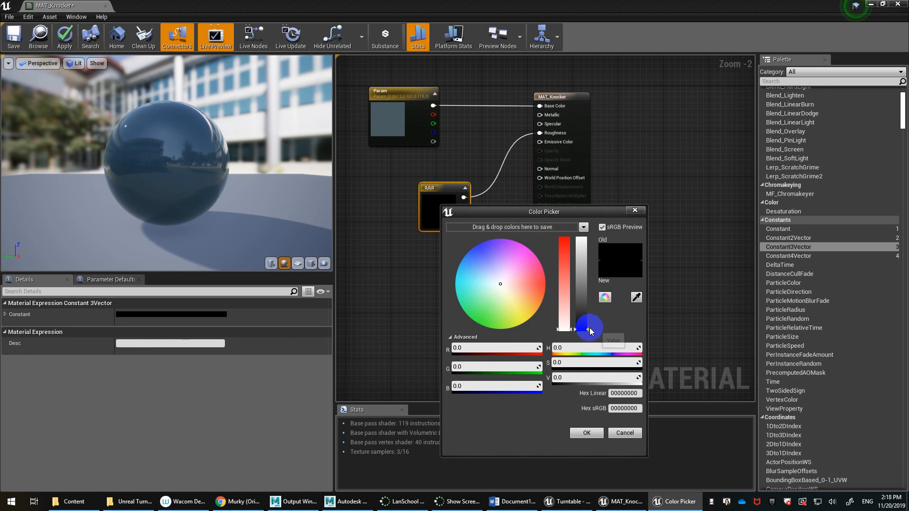
{"action": "left_click_drag", "start_coordinate": [588, 327], "coordinate": [594, 227]}
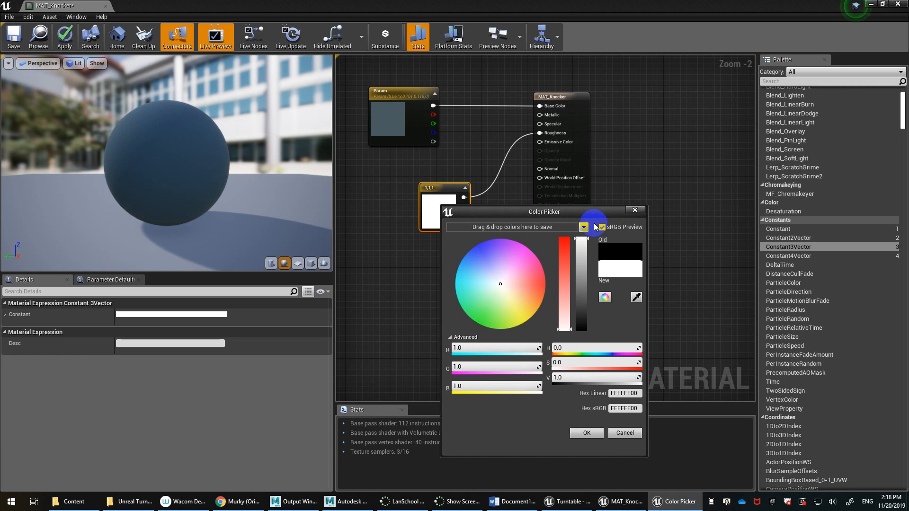
{"action": "left_click_drag", "start_coordinate": [582, 240], "coordinate": [586, 287]}
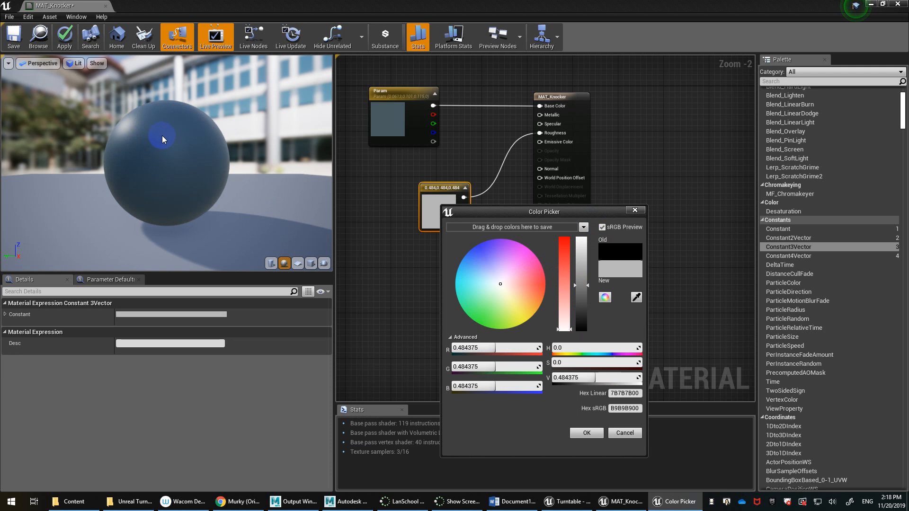
{"action": "left_click_drag", "start_coordinate": [589, 300], "coordinate": [587, 304]}
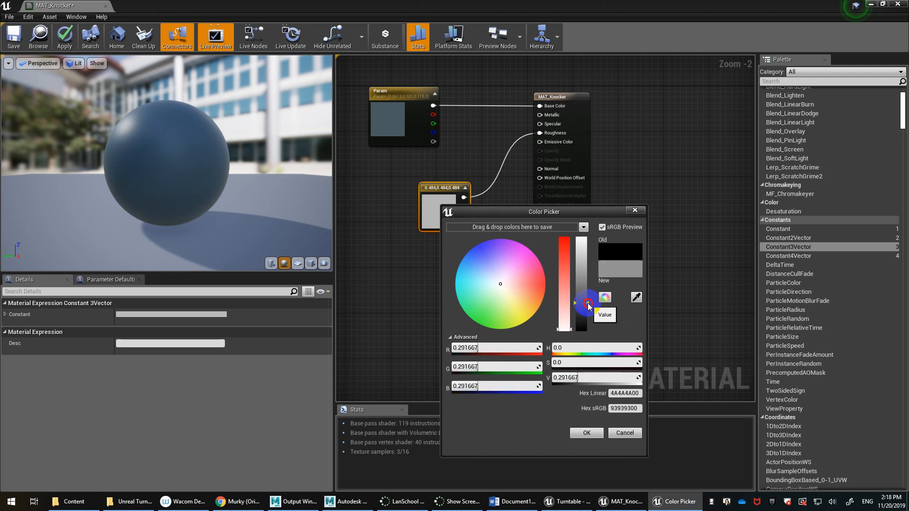
{"action": "left_click", "coordinate": [593, 435]}
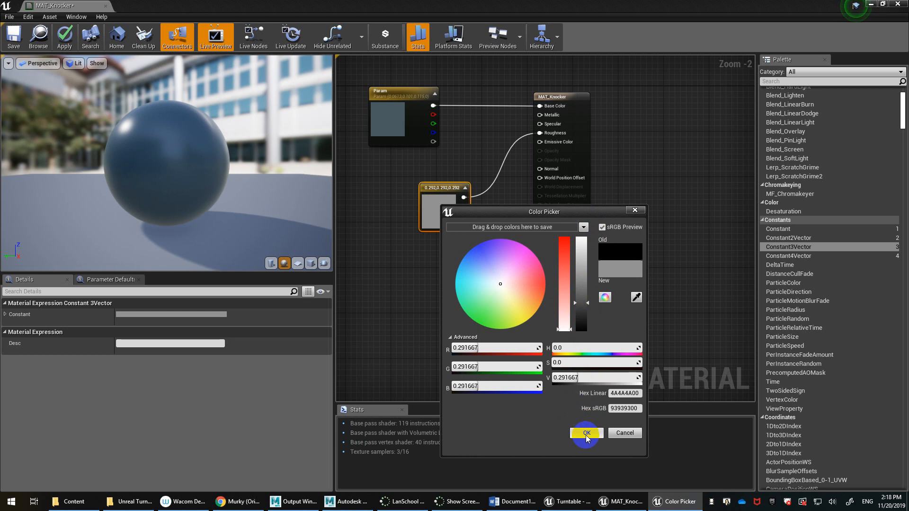
{"action": "left_click_drag", "start_coordinate": [587, 304], "coordinate": [587, 313]}
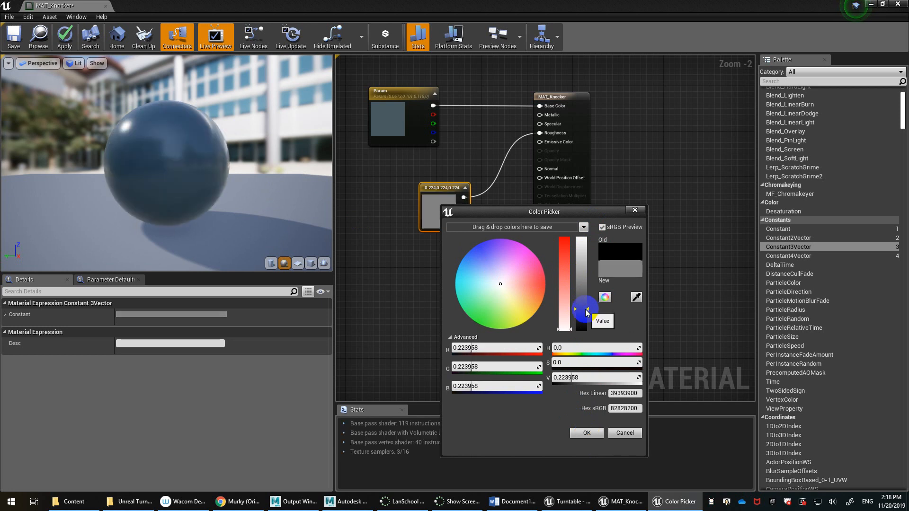
{"action": "left_click", "coordinate": [586, 433]}
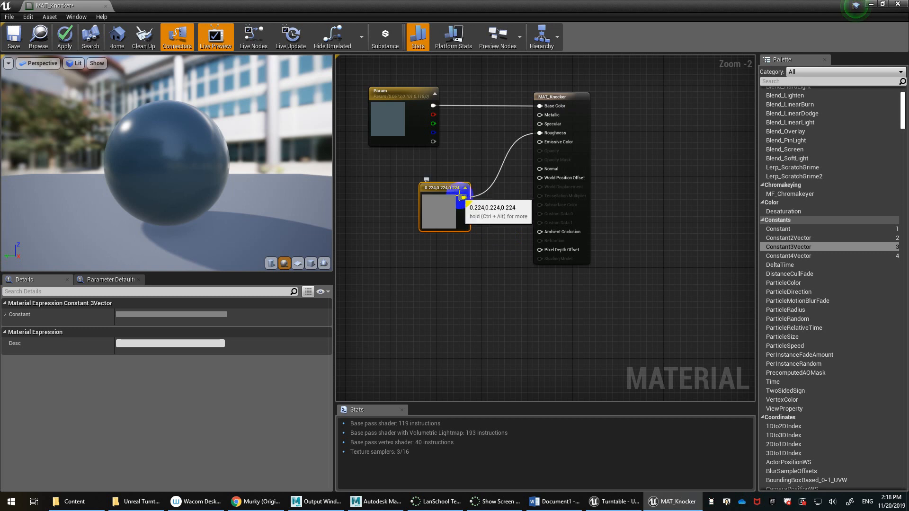
- Set the Constant3Vector's colour to red, about R 0.609, G 0.041, B 0.041
{"action": "double_click", "coordinate": [438, 211]}
{"action": "left_click_drag", "start_coordinate": [574, 277], "coordinate": [573, 255]}
{"action": "left_click", "coordinate": [591, 284]}
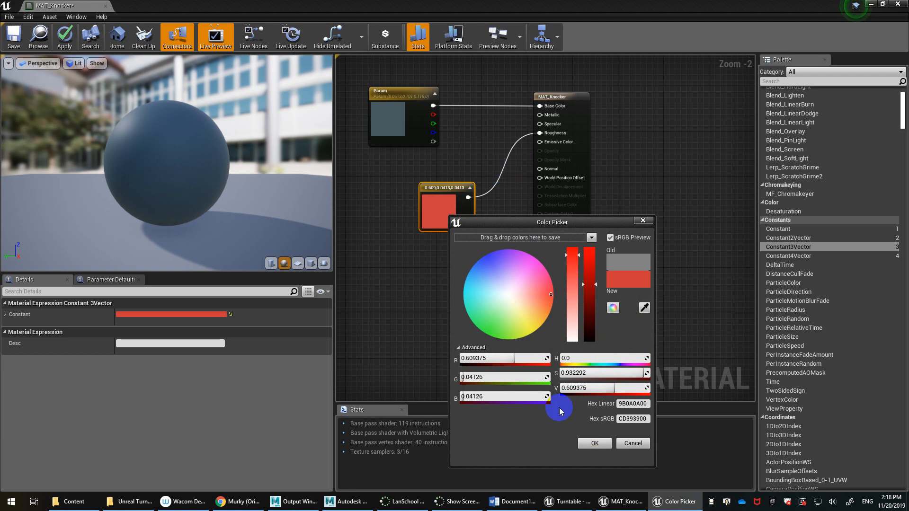
{"action": "left_click", "coordinate": [594, 443]}
- Connect the red Constant3Vector's output to Specular as well, and move that extra link to Metallic
{"action": "left_click_drag", "start_coordinate": [468, 197], "coordinate": [540, 124]}
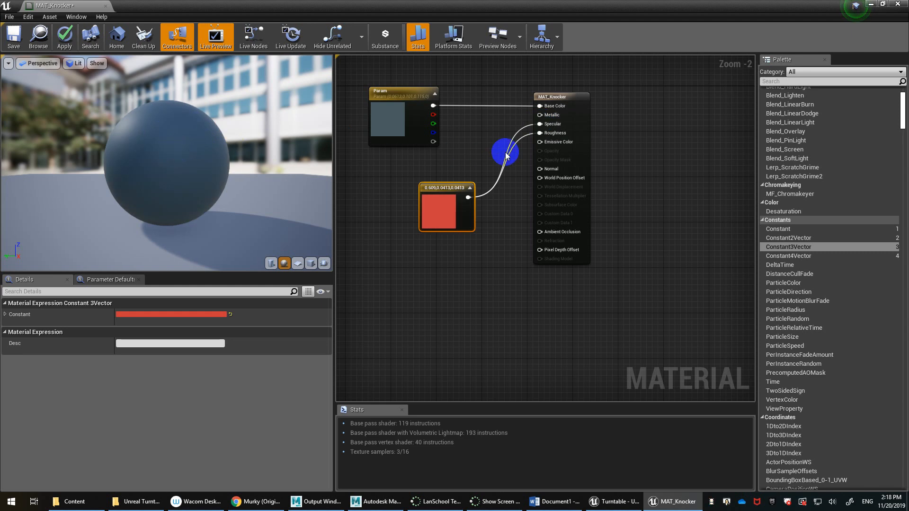
{"action": "left_click", "coordinate": [524, 126]}
{"action": "left_click_drag", "start_coordinate": [523, 129], "coordinate": [540, 115], "text": "ctrl"}
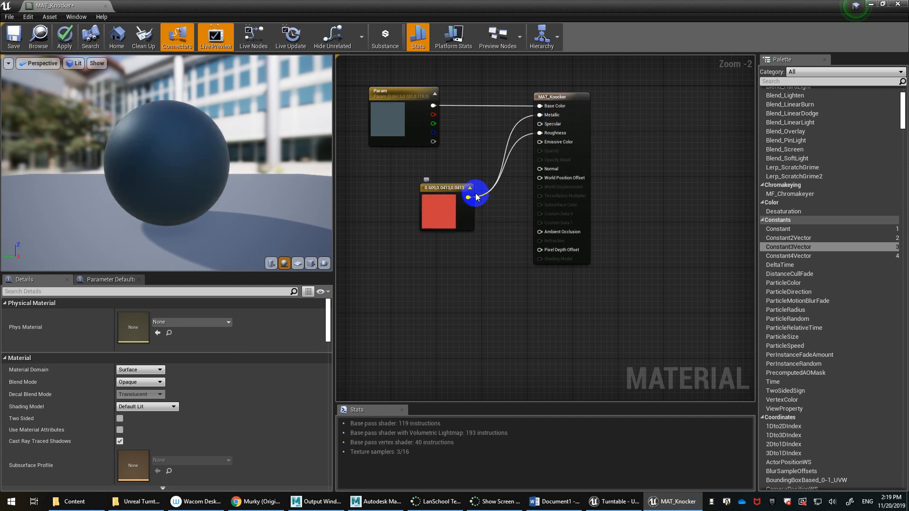
- Test the red Constant3Vector on Base Color, and break its Base Color and Metallic links so it only feeds Roughness
{"action": "left_click_drag", "start_coordinate": [467, 197], "coordinate": [540, 107]}
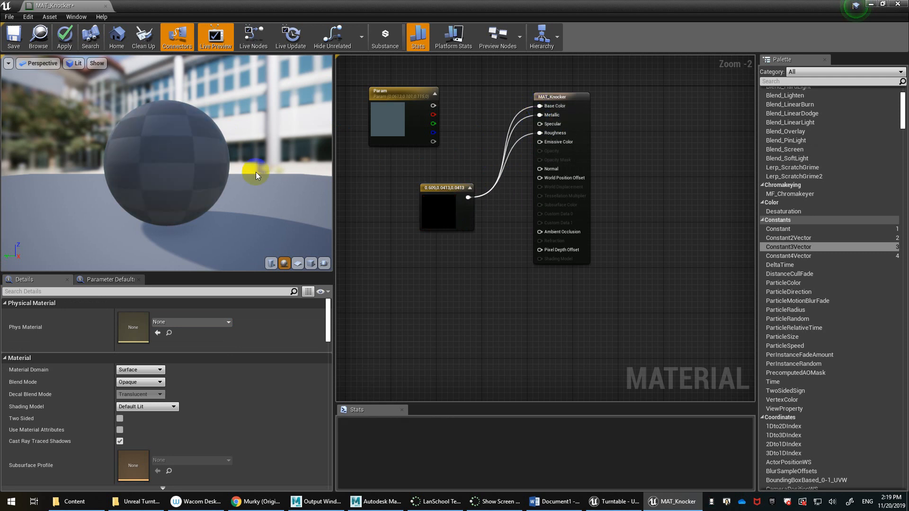
{"action": "left_click", "coordinate": [518, 111], "text": "alt"}
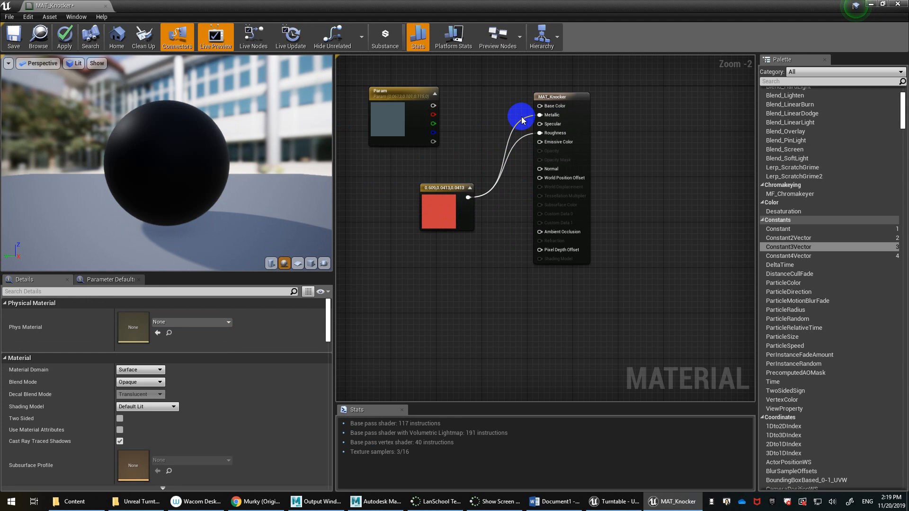
{"action": "left_click", "coordinate": [522, 122], "text": "alt"}
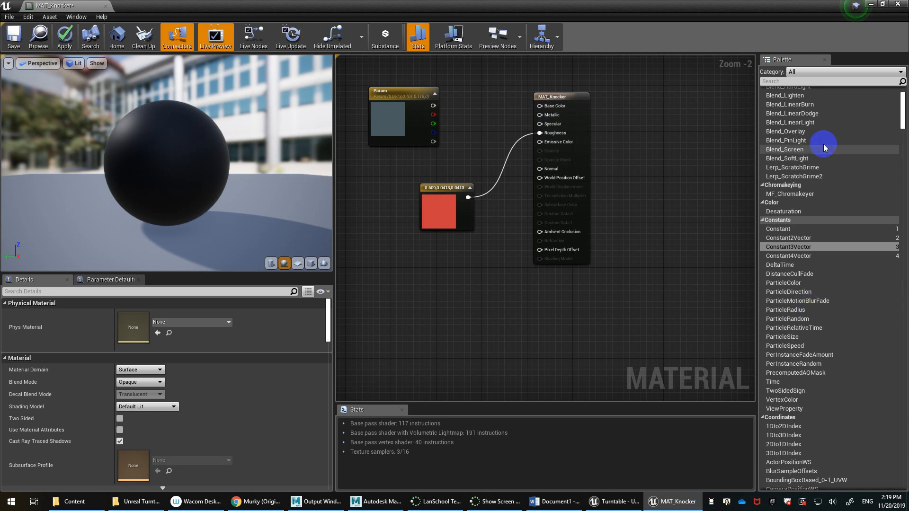
- Search the node palette for "scalar", place a ScalarParameter node beside the MAT_Knocker node, and delete it
{"action": "left_click", "coordinate": [800, 80]}
{"action": "type", "text": "sca"}
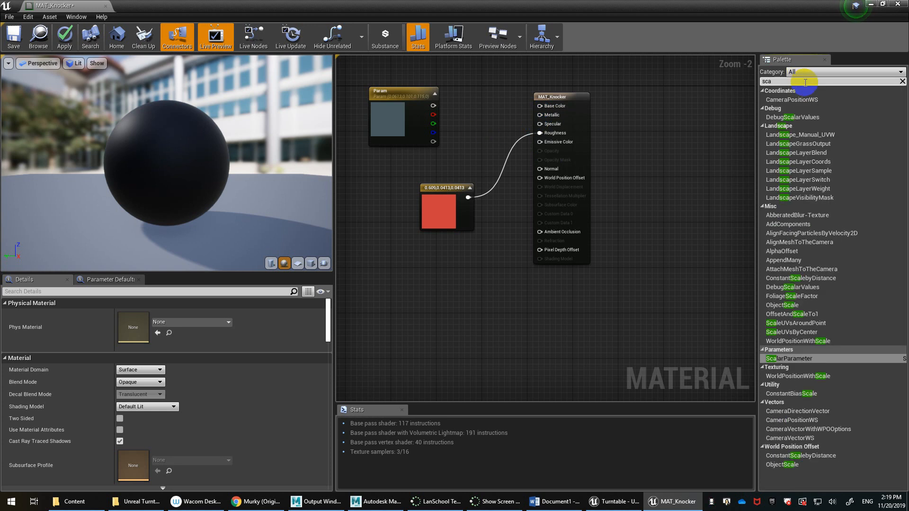
{"action": "type", "text": "lar"}
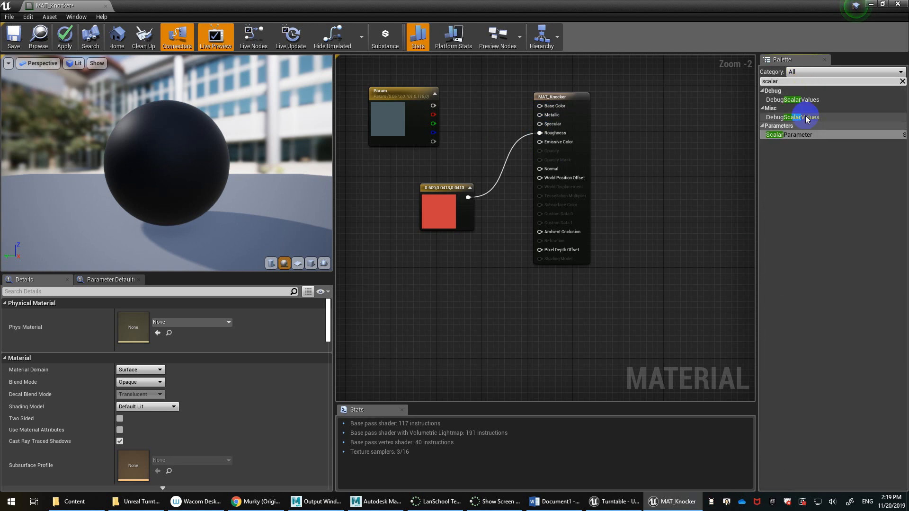
{"action": "left_click", "coordinate": [802, 136]}
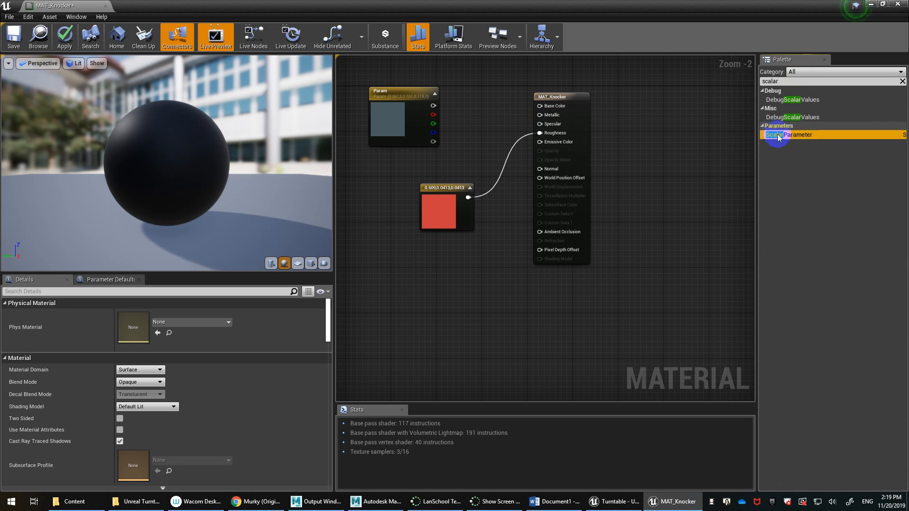
{"action": "left_click_drag", "start_coordinate": [776, 138], "coordinate": [675, 199]}
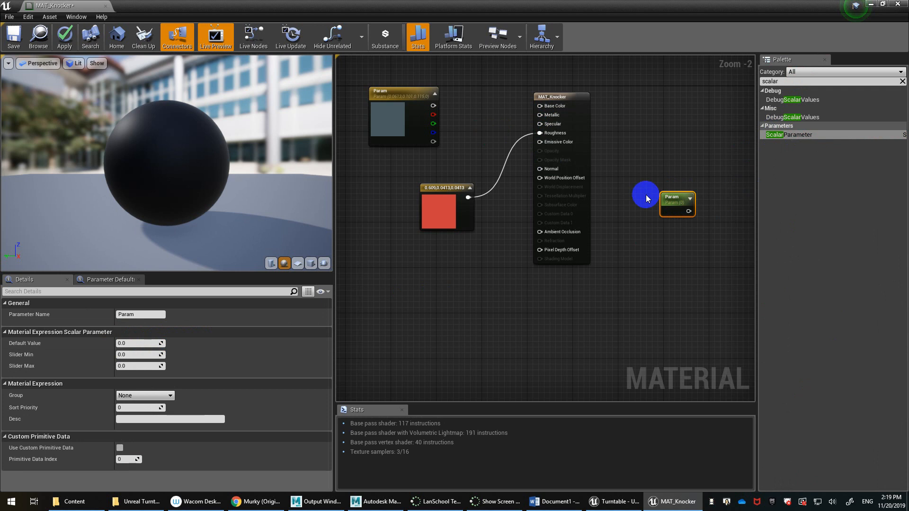
{"action": "key", "text": "Delete"}
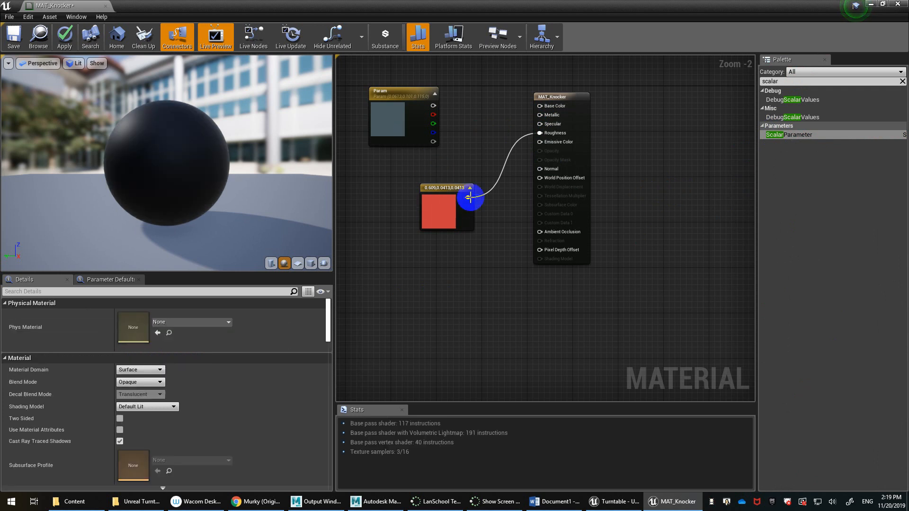
- Reconnect the Param colour output to Base Color, and set the Constant3Vector to a grey of 0.224
{"action": "left_click_drag", "start_coordinate": [433, 105], "coordinate": [533, 106]}
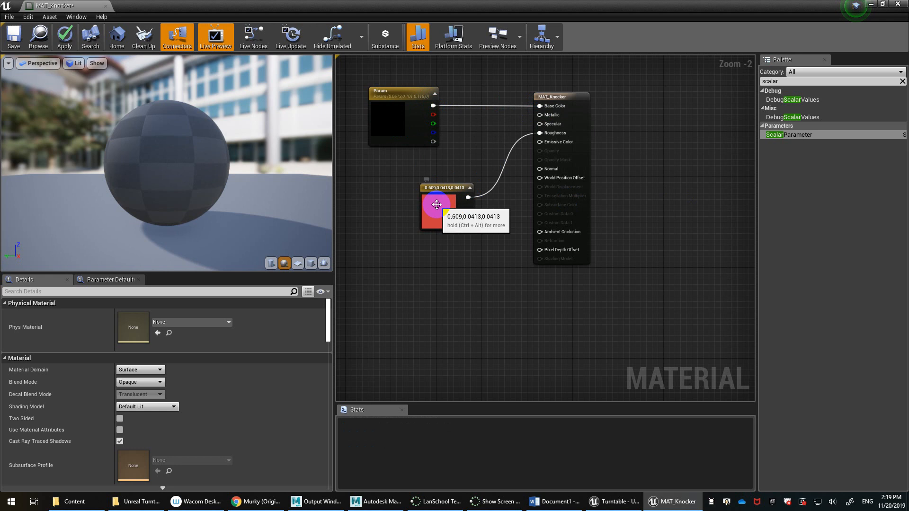
{"action": "left_click", "coordinate": [473, 207]}
{"action": "left_click", "coordinate": [406, 203]}
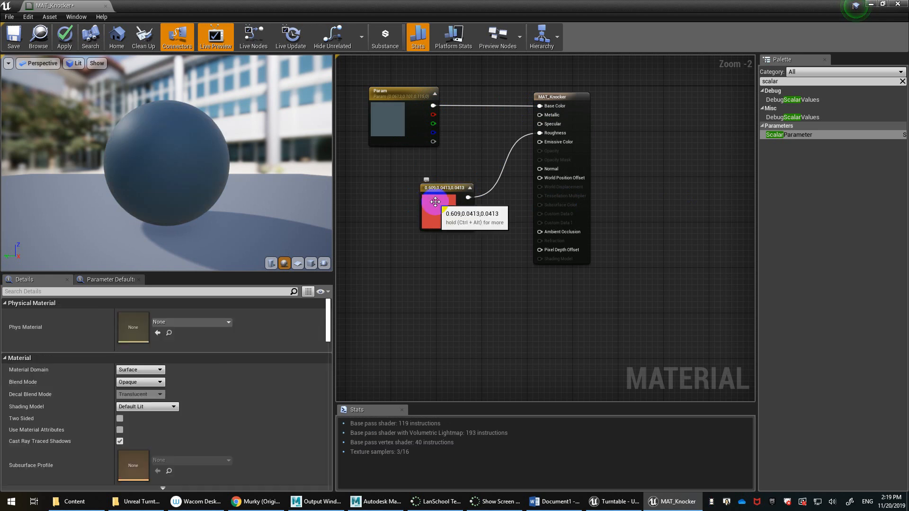
{"action": "double_click", "coordinate": [443, 207]}
{"action": "left_click_drag", "start_coordinate": [562, 271], "coordinate": [580, 307]}
{"action": "left_click", "coordinate": [581, 430]}
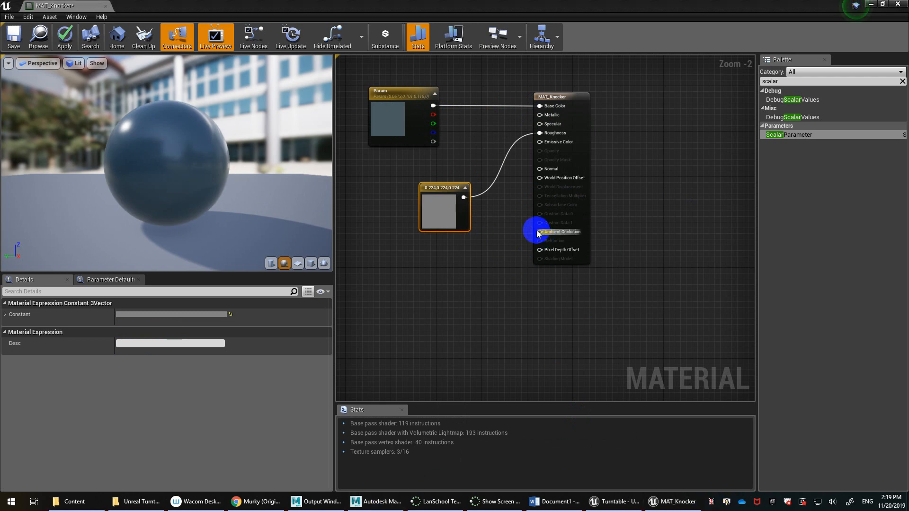
- Shift the grey Constant3Vector up, and create a TextureSample node from the Normal input, placing it below the grey node
{"action": "left_click_drag", "start_coordinate": [432, 188], "coordinate": [410, 170]}
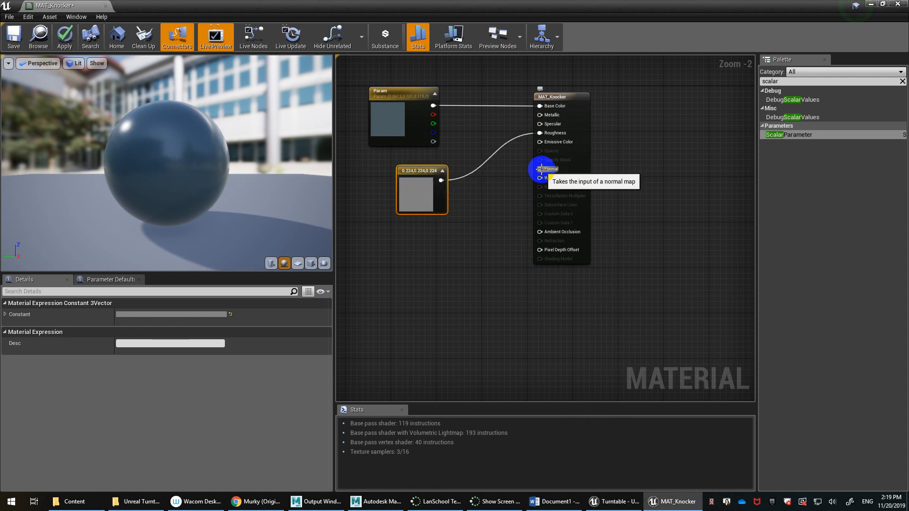
{"action": "left_click_drag", "start_coordinate": [540, 169], "coordinate": [513, 189]}
{"action": "left_click_drag", "start_coordinate": [470, 219], "coordinate": [471, 221]}
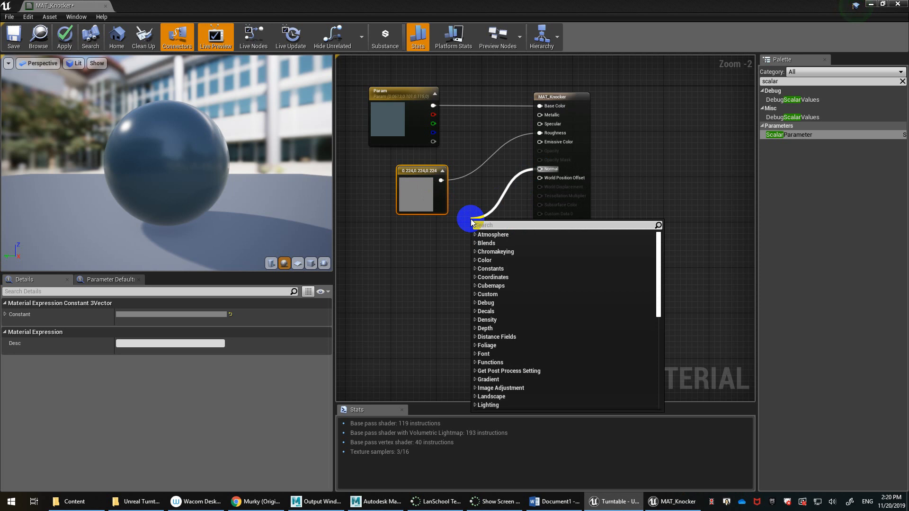
{"action": "type", "text": "textu"}
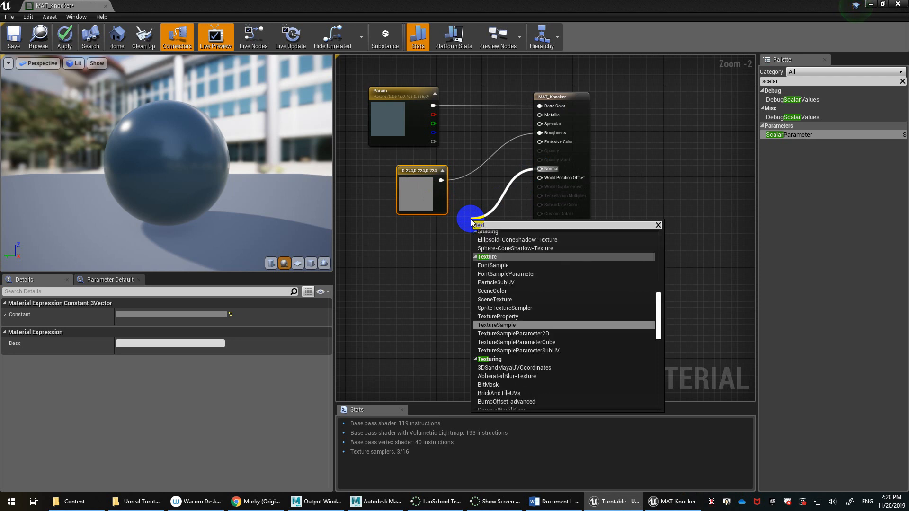
{"action": "type", "text": "re sa"}
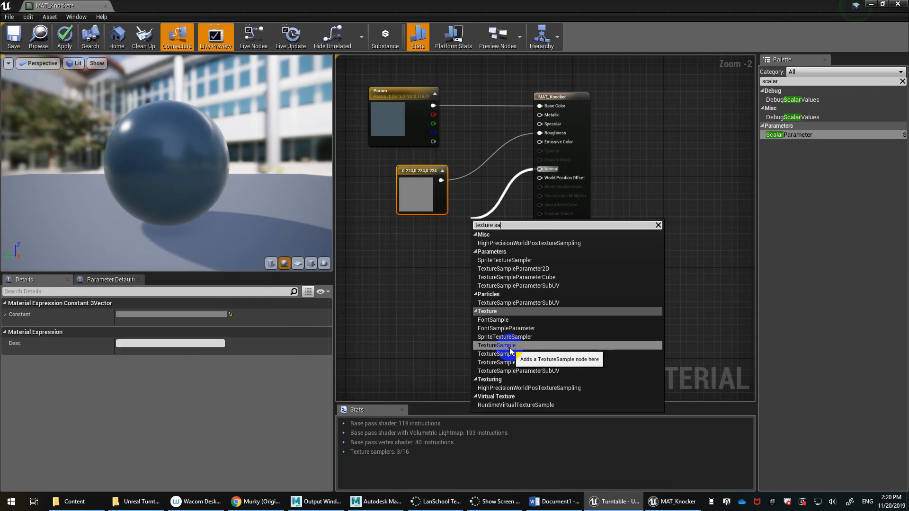
{"action": "left_click", "coordinate": [462, 275]}
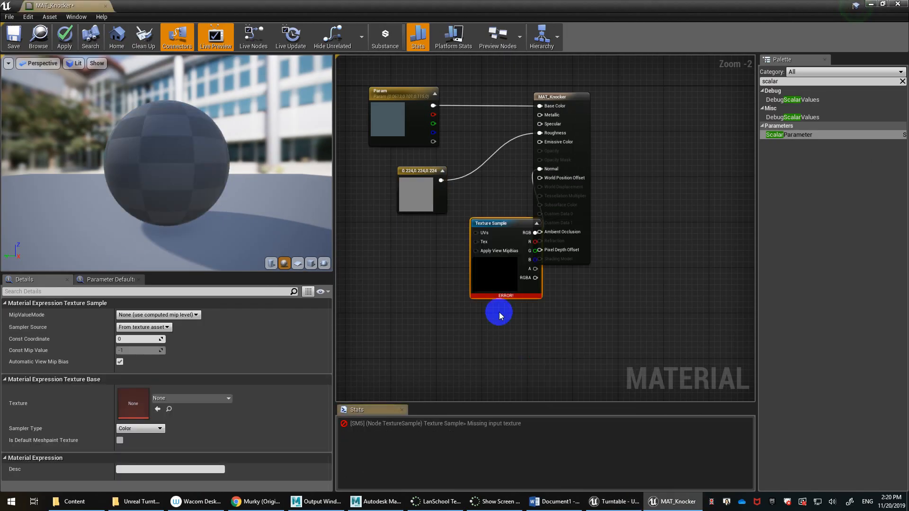
{"action": "left_click_drag", "start_coordinate": [503, 226], "coordinate": [441, 237]}
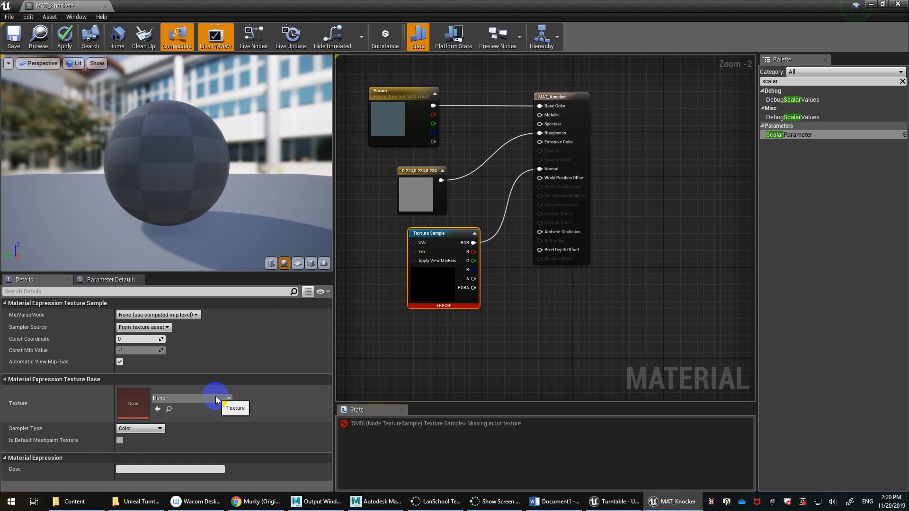
- Assign the SatansKnocker-NM texture to the Texture Sample node
{"action": "left_click", "coordinate": [180, 399]}
{"action": "left_click", "coordinate": [192, 397]}
{"action": "left_click", "coordinate": [192, 398]}
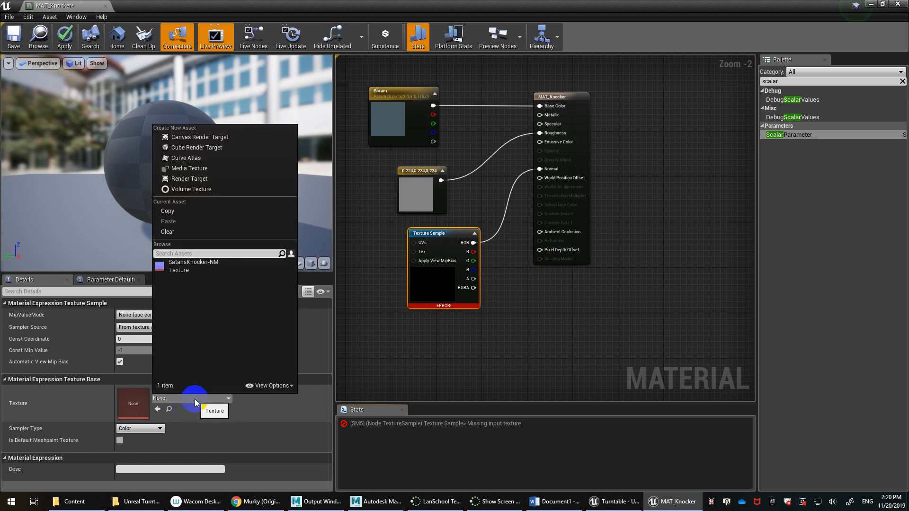
{"action": "left_click", "coordinate": [180, 398]}
{"action": "left_click", "coordinate": [180, 398]}
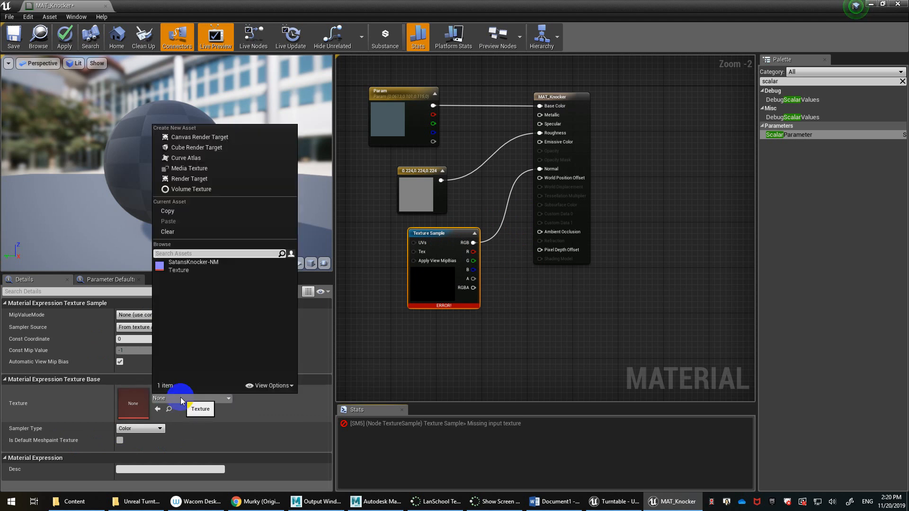
{"action": "left_click", "coordinate": [189, 266]}
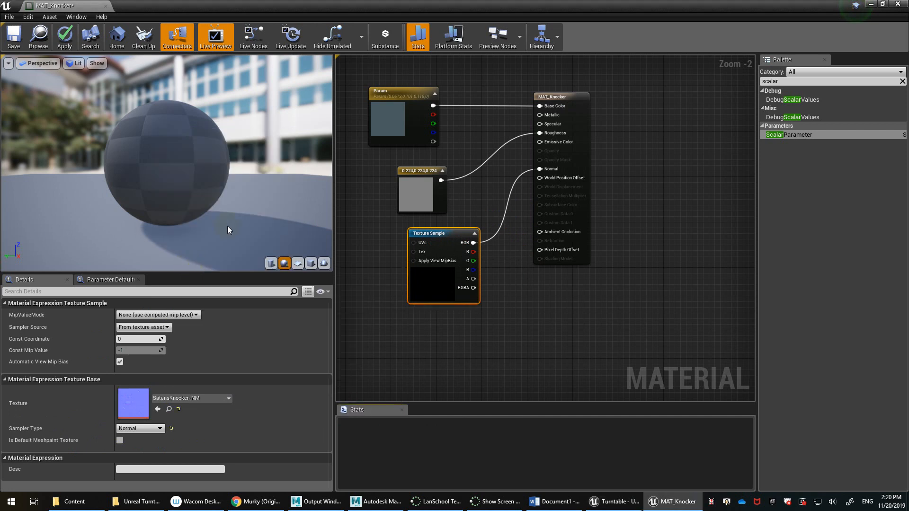
{"action": "left_click", "coordinate": [183, 166]}
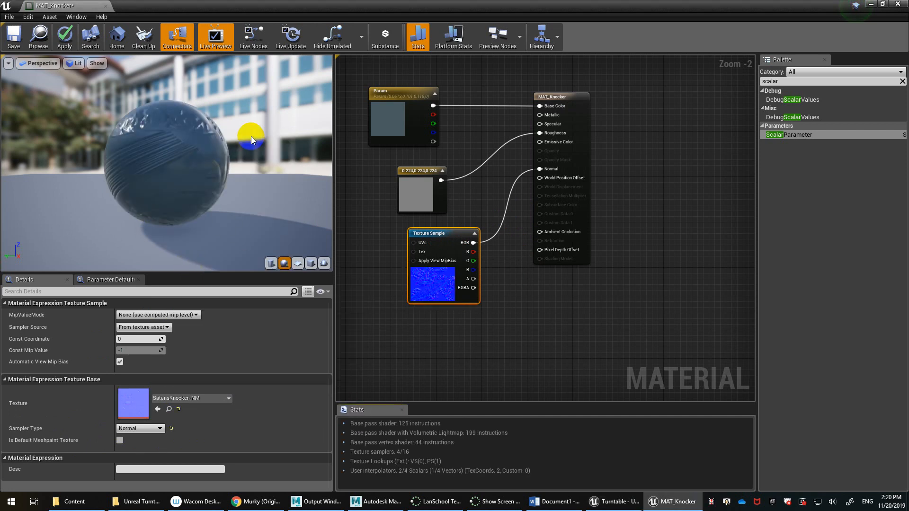
- Save MAT_Knocker with its editor window reduced over the level, and close the material editor
{"action": "left_click", "coordinate": [870, 4]}
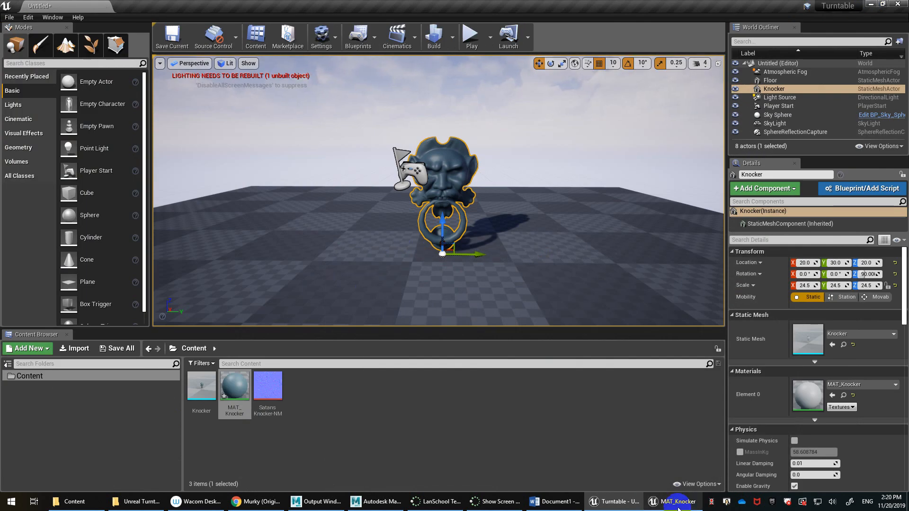
{"action": "left_click", "coordinate": [672, 501]}
{"action": "left_click", "coordinate": [882, 4]}
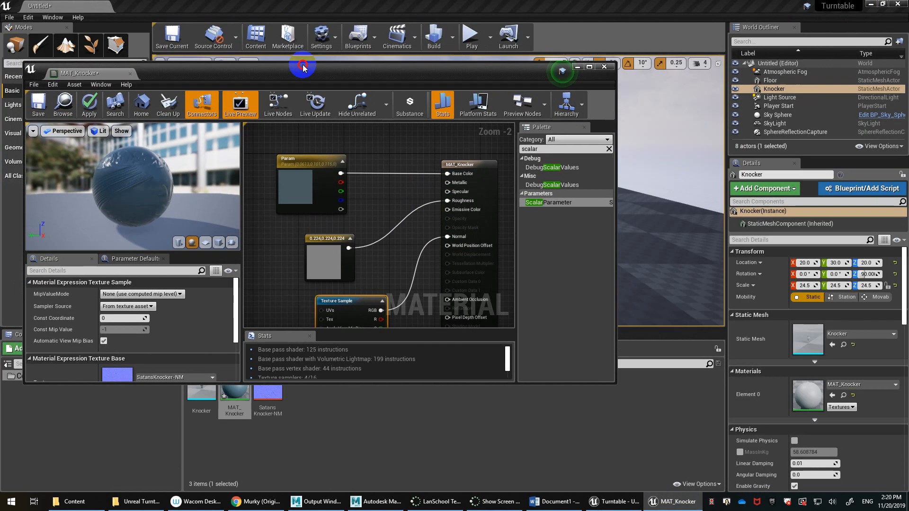
{"action": "left_click_drag", "start_coordinate": [305, 67], "coordinate": [553, 161]}
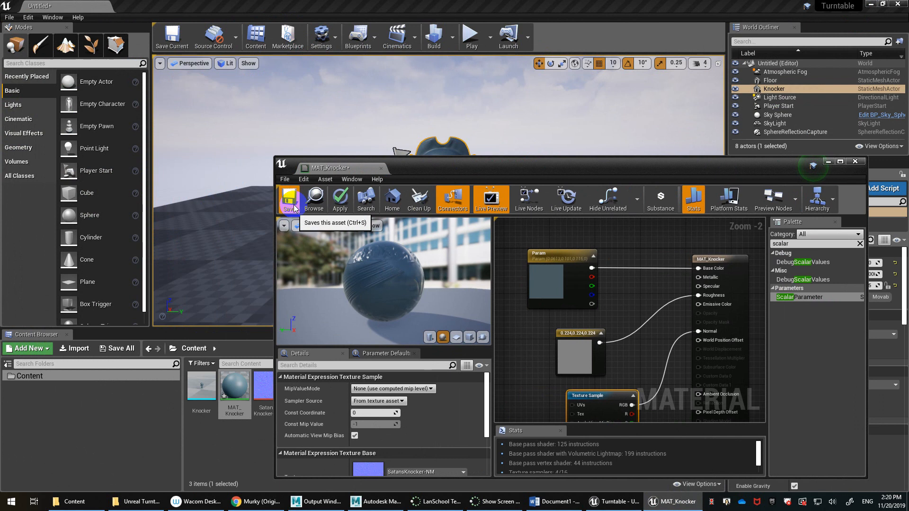
{"action": "left_click", "coordinate": [290, 198]}
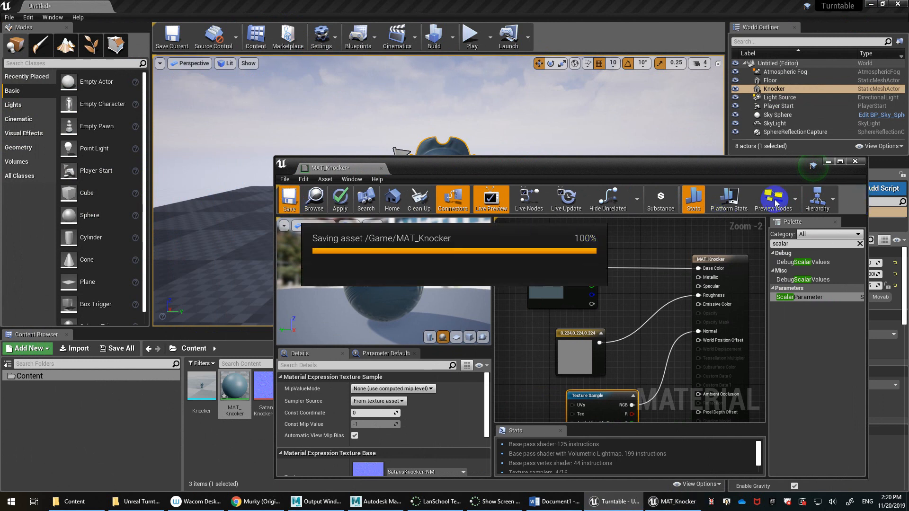
{"action": "left_click", "coordinate": [855, 162]}
- Examine the knocker mesh in the level up close and from another angle to check its normal-mapped material
{"action": "scroll", "coordinate": [447, 180], "scroll_direction": "up", "scroll_amount": 5}
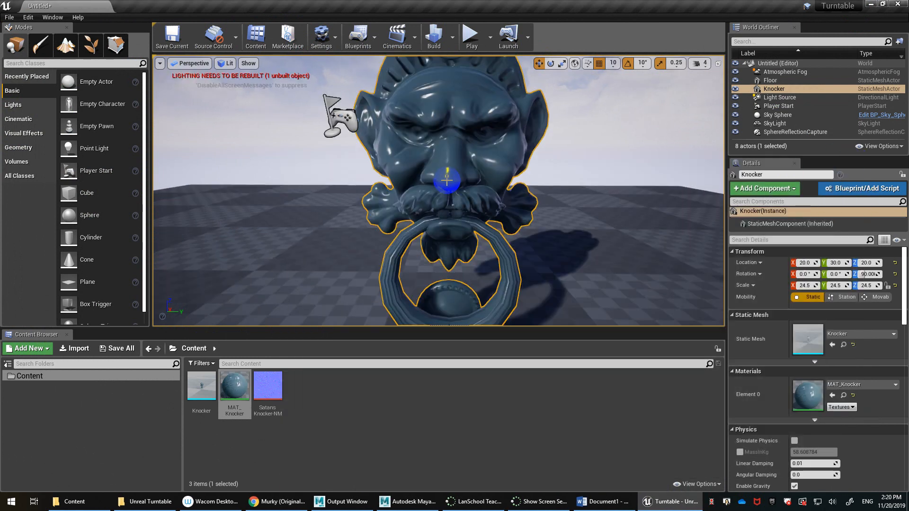
{"action": "mouse_move", "coordinate": [463, 184]}
{"action": "left_mouse_down", "text": "alt"}
{"action": "mouse_move", "coordinate": [542, 186]}
{"action": "mouse_move", "coordinate": [397, 195]}
{"action": "mouse_move", "coordinate": [466, 201]}
{"action": "mouse_move", "coordinate": [476, 237]}
{"action": "mouse_move", "coordinate": [372, 166]}
{"action": "mouse_move", "coordinate": [465, 195]}
{"action": "left_mouse_up", "text": "alt"}
{"action": "scroll", "coordinate": [471, 197], "scroll_direction": "down", "scroll_amount": 5}
{"action": "scroll", "coordinate": [461, 195], "scroll_direction": "up", "scroll_amount": 4}
{"action": "scroll", "coordinate": [450, 193], "scroll_direction": "down", "scroll_amount": 5}
{"action": "scroll", "coordinate": [457, 193], "scroll_direction": "up", "scroll_amount": 3}
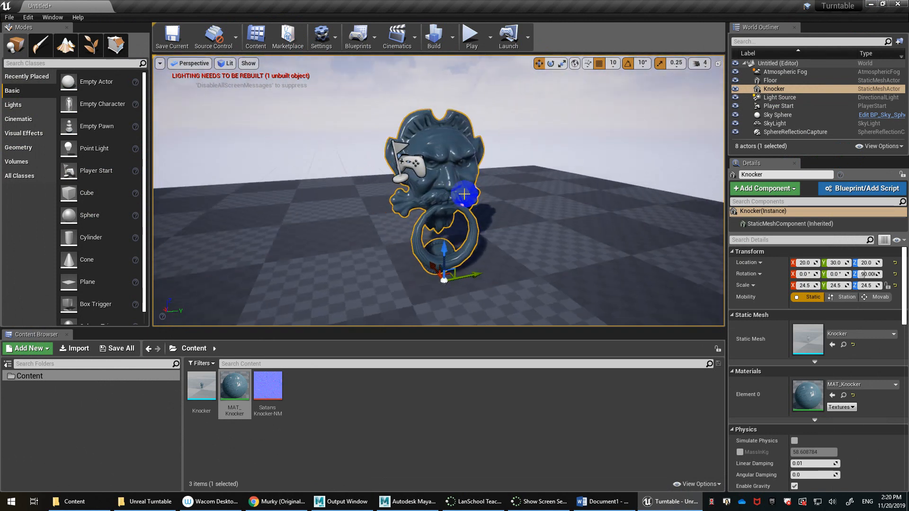
- Open the Project Settings and search them for "frame"
{"action": "left_click", "coordinate": [30, 17]}
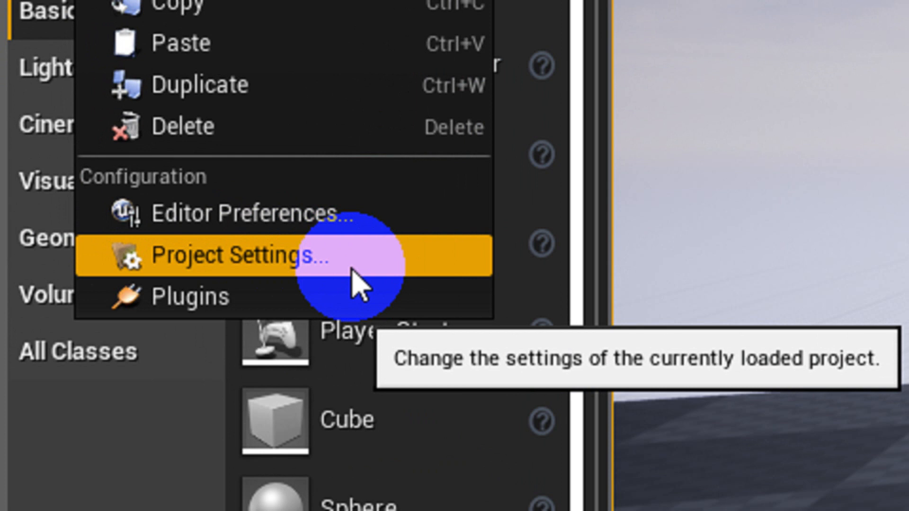
{"action": "left_click", "coordinate": [352, 275]}
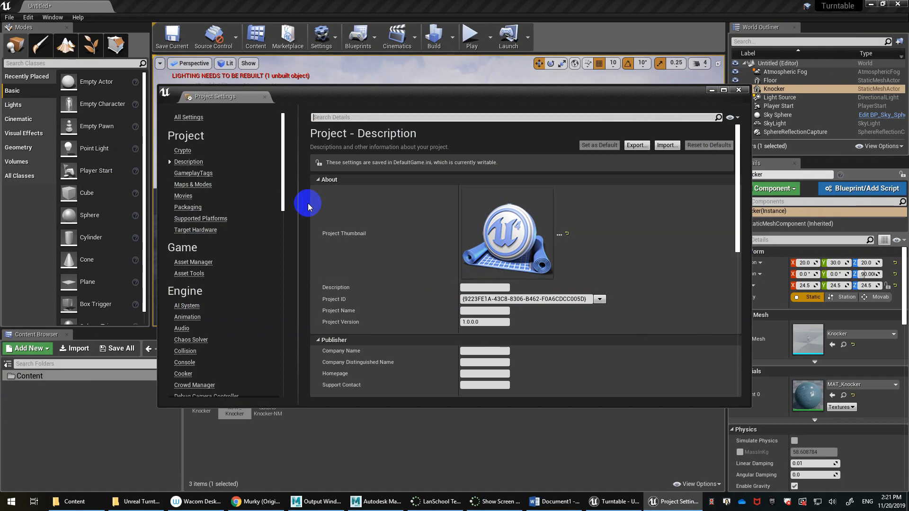
{"action": "left_click", "coordinate": [417, 116]}
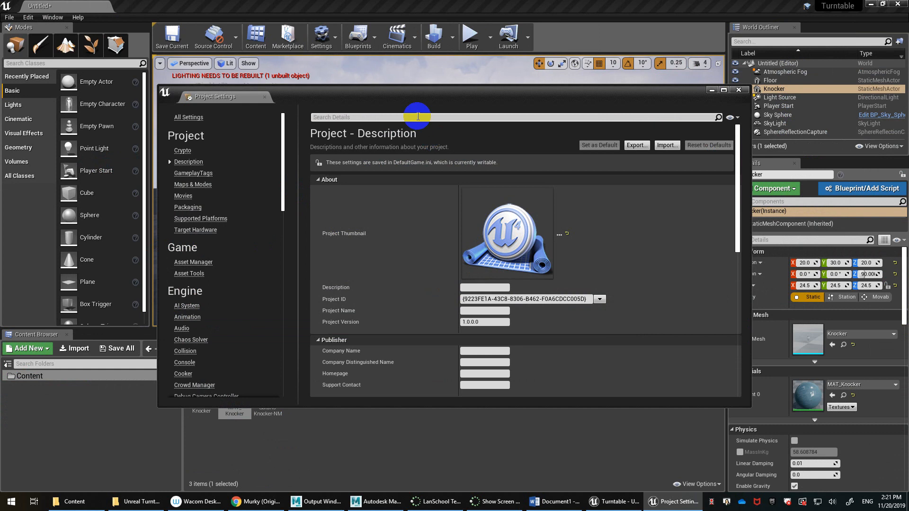
{"action": "type", "text": "frame"}
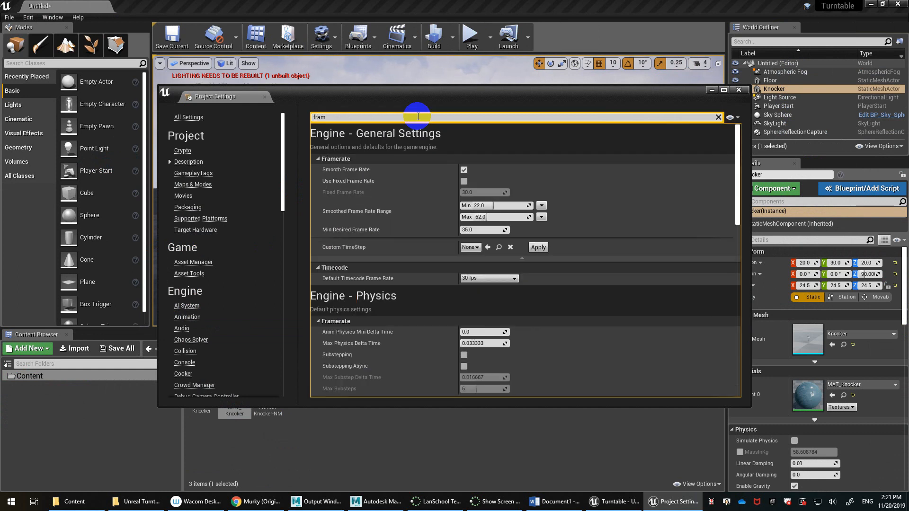
- Enable Use Fixed Frame Rate and set the Fixed Frame Rate to 24.0
{"action": "left_click", "coordinate": [464, 182]}
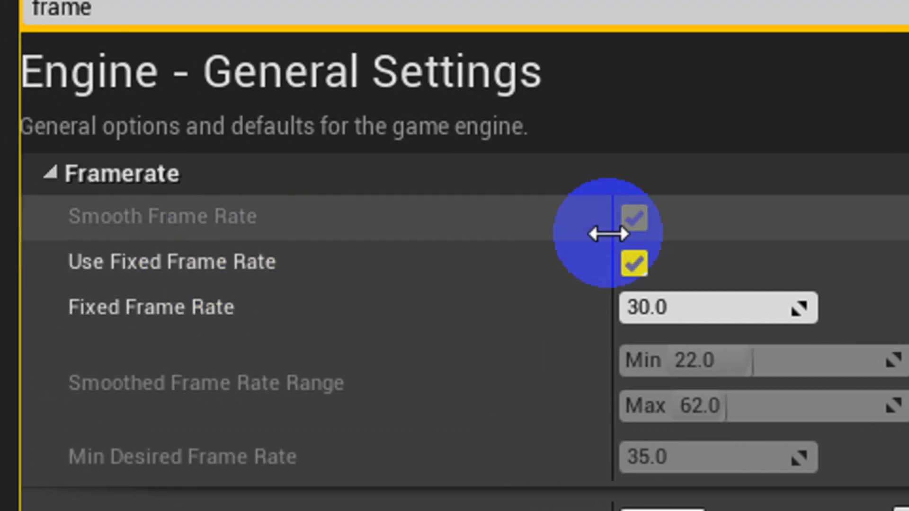
{"action": "left_click", "coordinate": [633, 263]}
{"action": "left_click", "coordinate": [633, 263]}
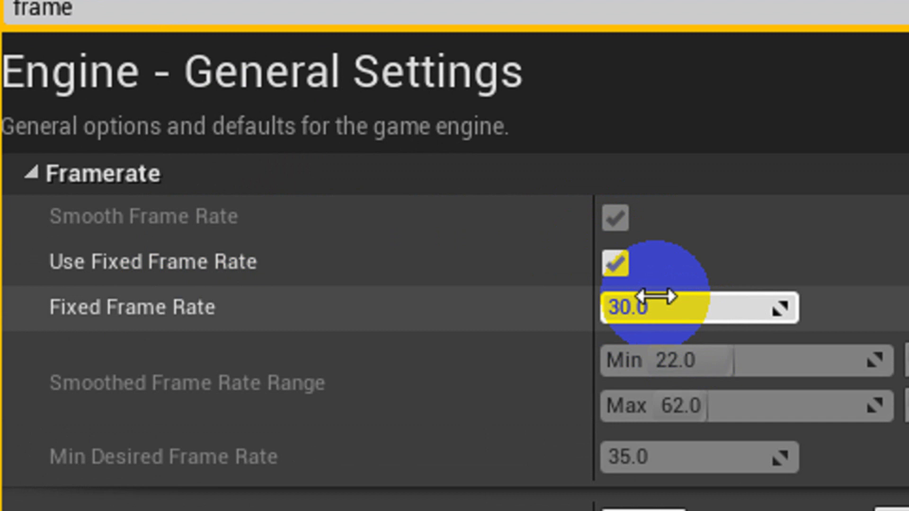
{"action": "left_click", "coordinate": [658, 303]}
{"action": "type", "text": "24.0"}
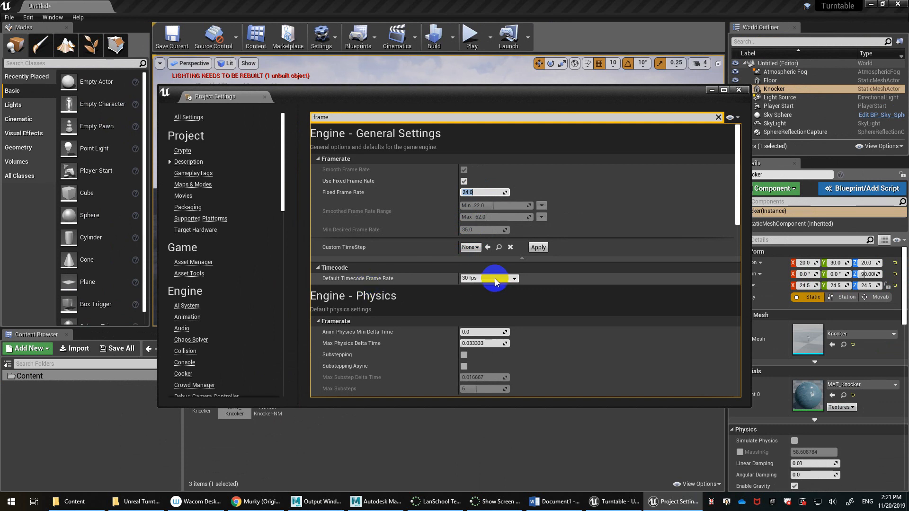
- Set the Default Timecode Frame Rate in the project's general settings to 24 fps (film)
{"action": "left_click", "coordinate": [494, 278]}
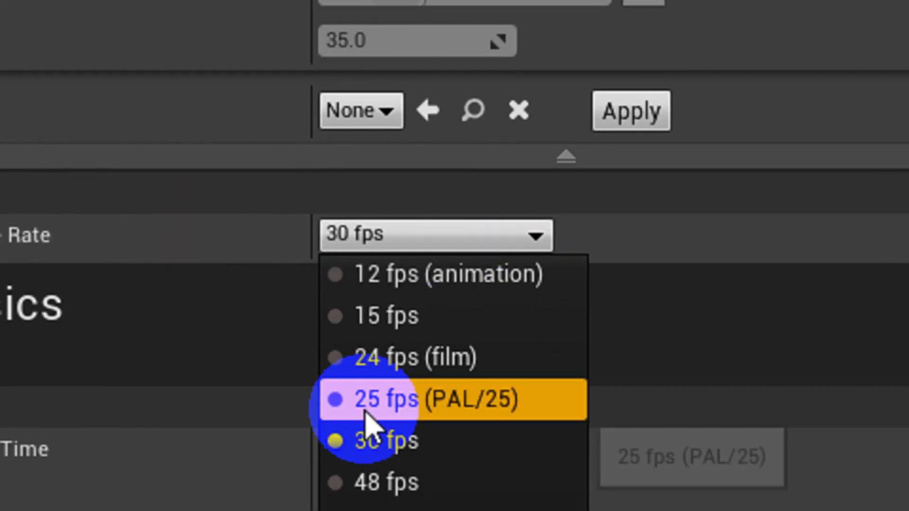
{"action": "left_click", "coordinate": [399, 360]}
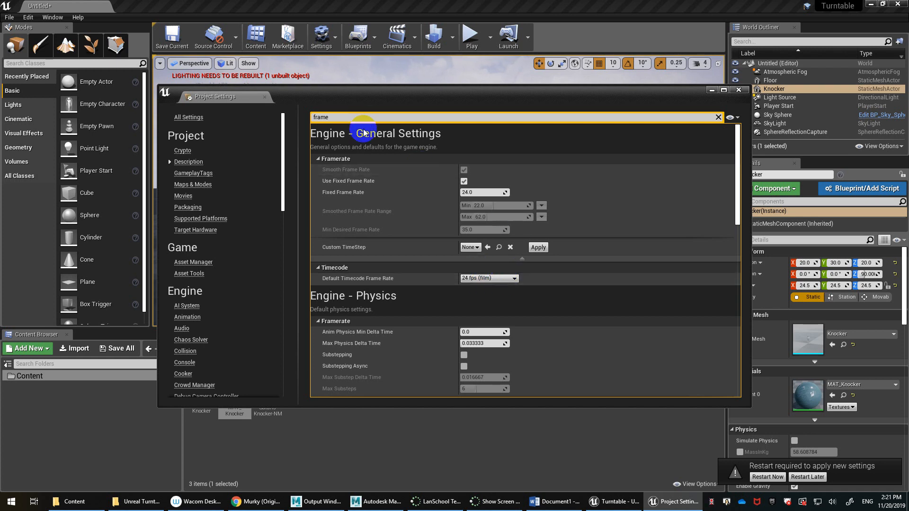
- Search the project settings for "post", set Custom Depth-Stencil Pass to Disabled, and close the Project Settings
{"action": "left_click", "coordinate": [349, 119]}
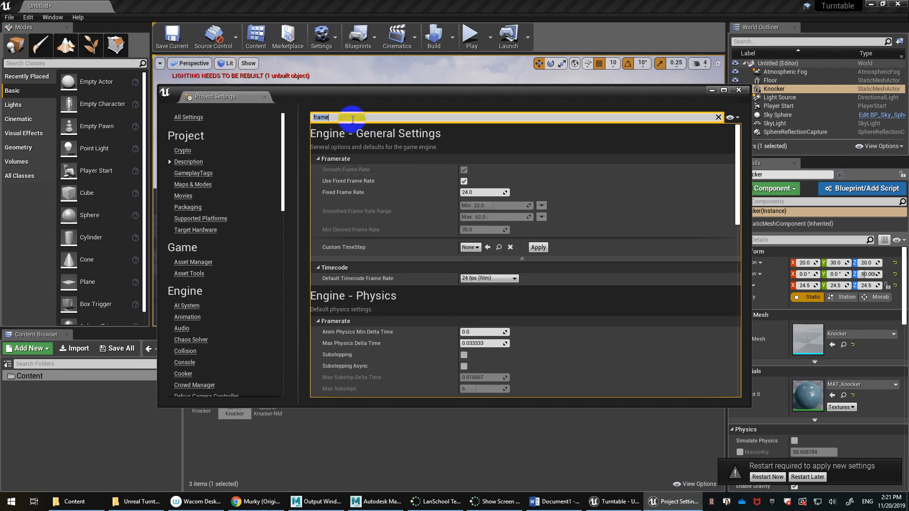
{"action": "type", "text": "ro"}
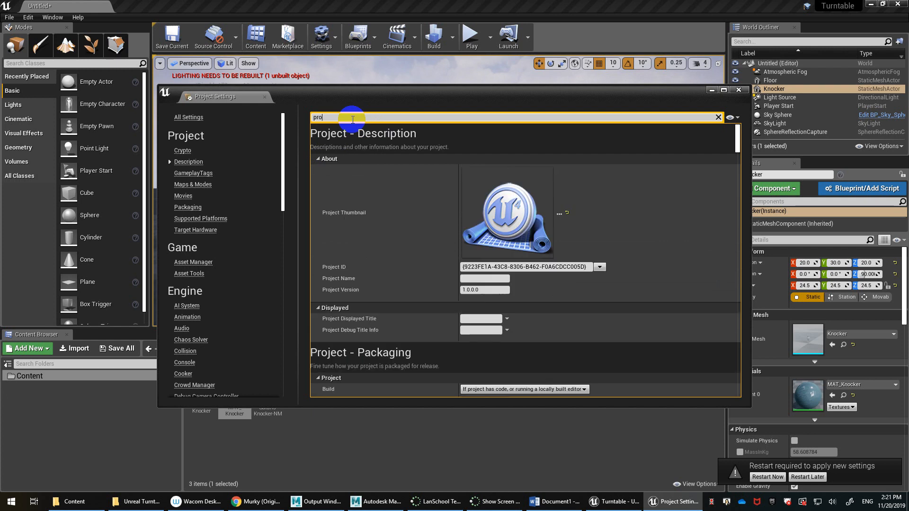
{"action": "key", "text": "BackSpace"}
{"action": "key", "text": "BackSpace"}
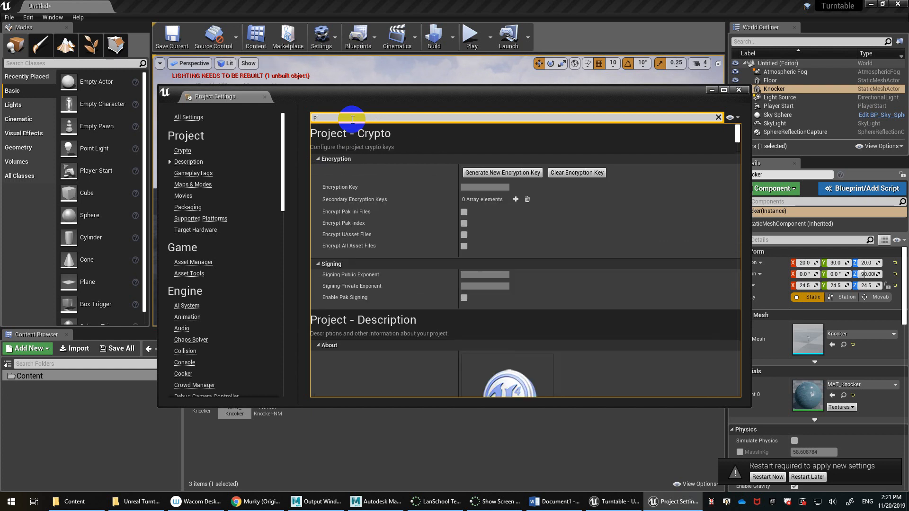
{"action": "type", "text": "p"}
{"action": "key", "text": "BackSpace"}
{"action": "type", "text": "ost"}
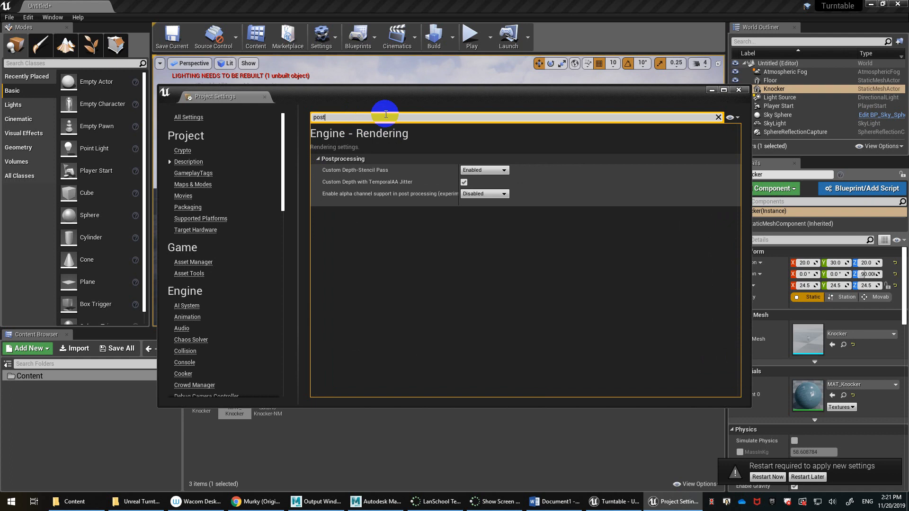
{"action": "left_click", "coordinate": [475, 170]}
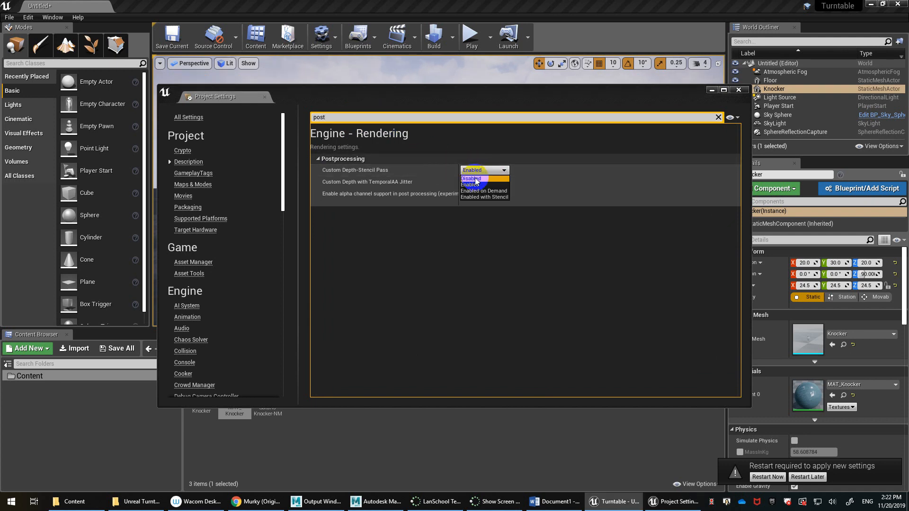
{"action": "left_click", "coordinate": [473, 178]}
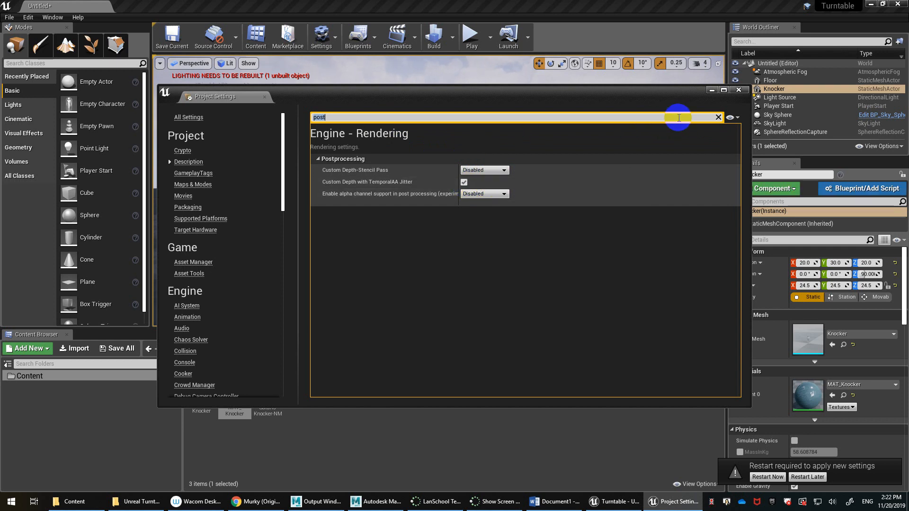
{"action": "left_click", "coordinate": [739, 90]}
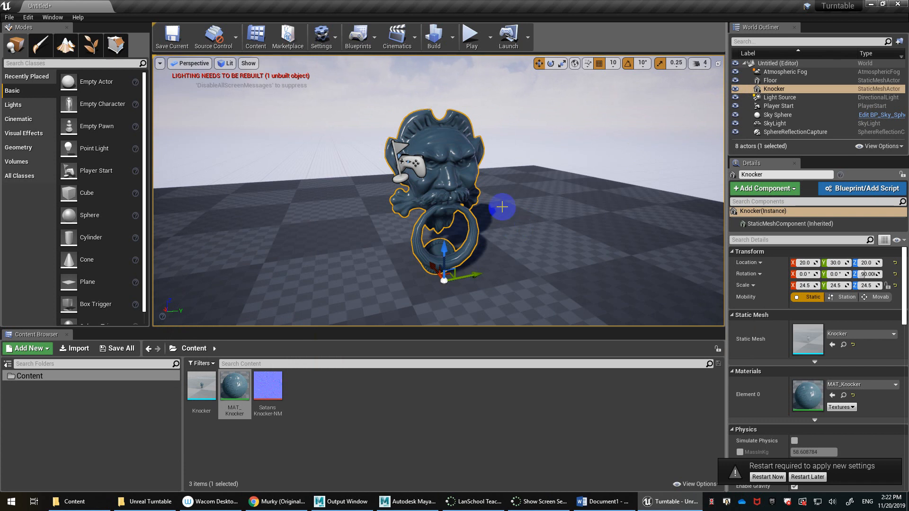
- Look over the knocker and the surrounding level from farther away, undoing the accidental actor move
{"action": "mouse_move", "coordinate": [449, 207]}
{"action": "left_mouse_down", "text": "alt"}
{"action": "mouse_move", "coordinate": [355, 205]}
{"action": "mouse_move", "coordinate": [442, 208]}
{"action": "mouse_move", "coordinate": [456, 221]}
{"action": "mouse_move", "coordinate": [422, 205]}
{"action": "mouse_move", "coordinate": [464, 205]}
{"action": "mouse_move", "coordinate": [440, 204]}
{"action": "left_mouse_up", "text": "alt"}
{"action": "left_click", "coordinate": [351, 409]}
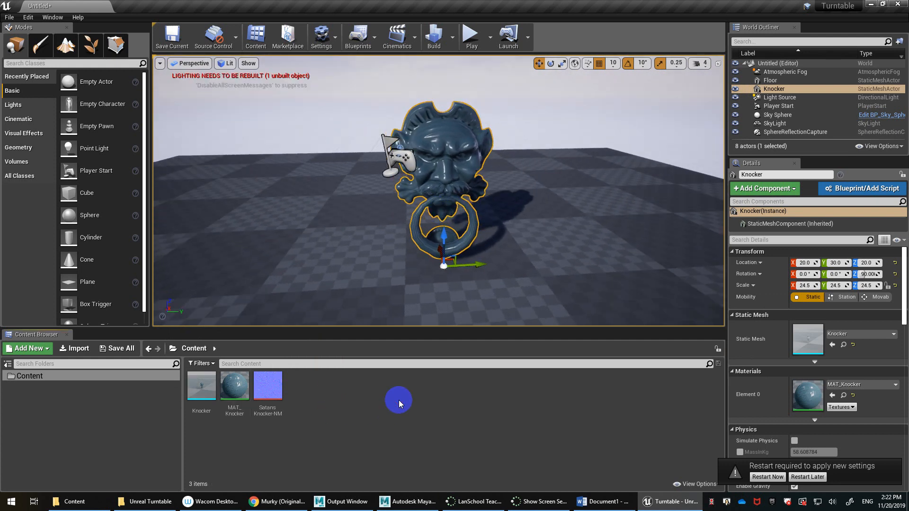
{"action": "scroll", "coordinate": [430, 108], "scroll_direction": "down", "scroll_amount": 4}
{"action": "left_click_drag", "start_coordinate": [441, 182], "coordinate": [499, 176], "text": "alt"}
{"action": "right_click_drag", "start_coordinate": [499, 176], "coordinate": [439, 168], "text": "alt"}
{"action": "left_click_drag", "start_coordinate": [439, 169], "coordinate": [456, 179], "text": "alt"}
{"action": "key", "text": "ctrl+z"}
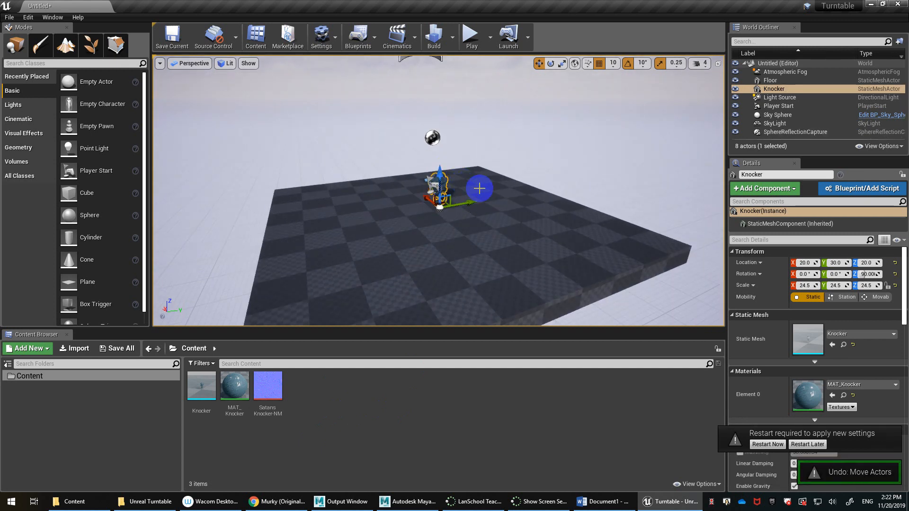
- Move the directional Light Source along X to about -170 and turn it to a Z rotation of about -33.6°
{"action": "left_click_drag", "start_coordinate": [533, 186], "coordinate": [463, 267], "text": "alt"}
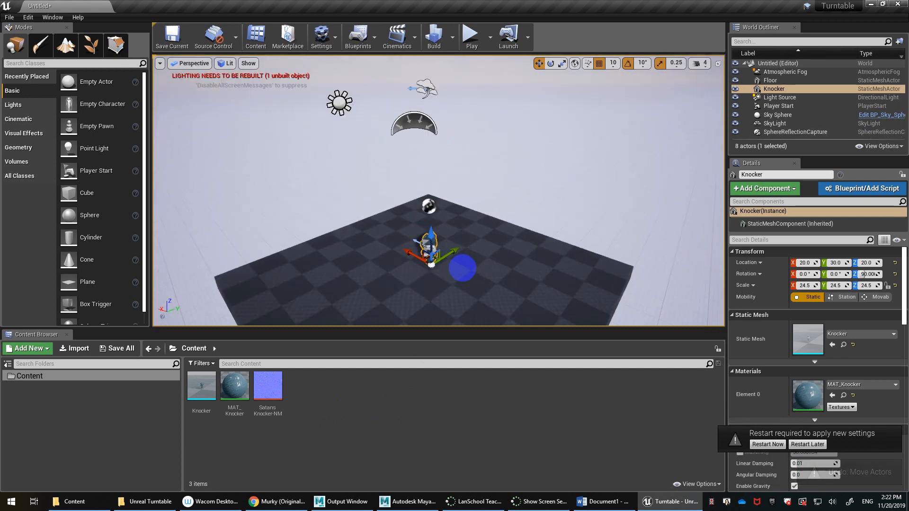
{"action": "left_click", "coordinate": [339, 101]}
{"action": "left_click_drag", "start_coordinate": [370, 147], "coordinate": [461, 192], "text": "alt"}
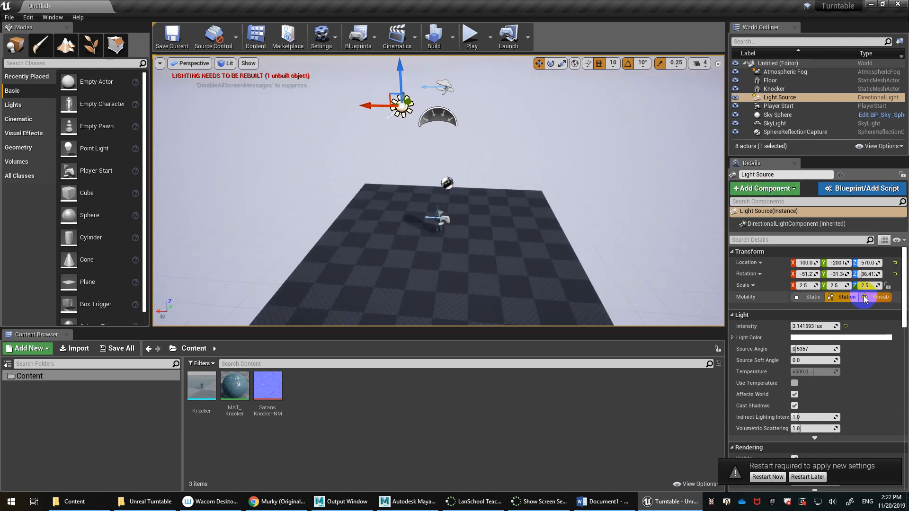
{"action": "key", "text": "e"}
{"action": "left_click_drag", "start_coordinate": [410, 114], "coordinate": [441, 74]}
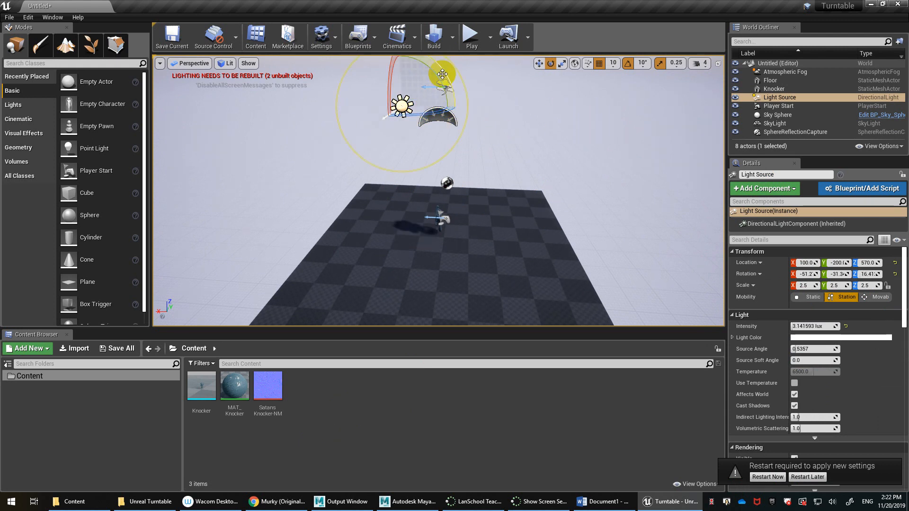
{"action": "key", "text": "w"}
{"action": "left_click_drag", "start_coordinate": [368, 105], "coordinate": [480, 130]}
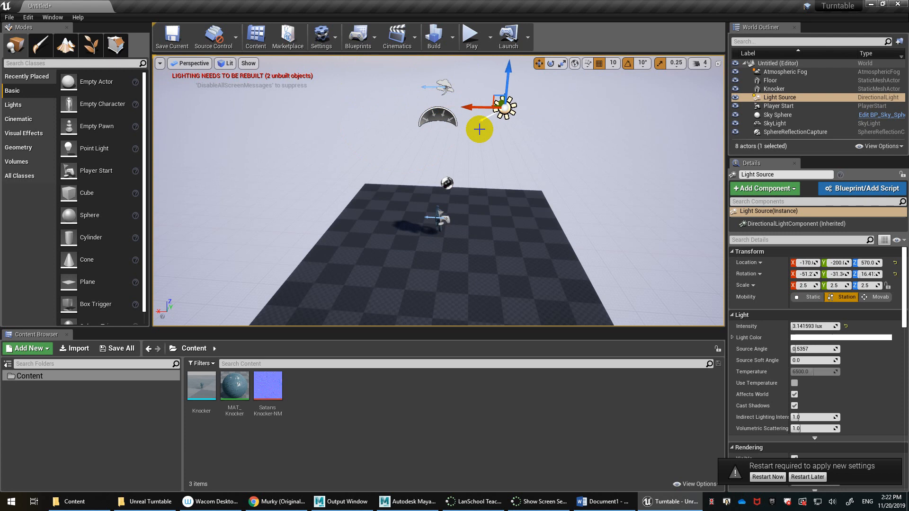
{"action": "key", "text": "e"}
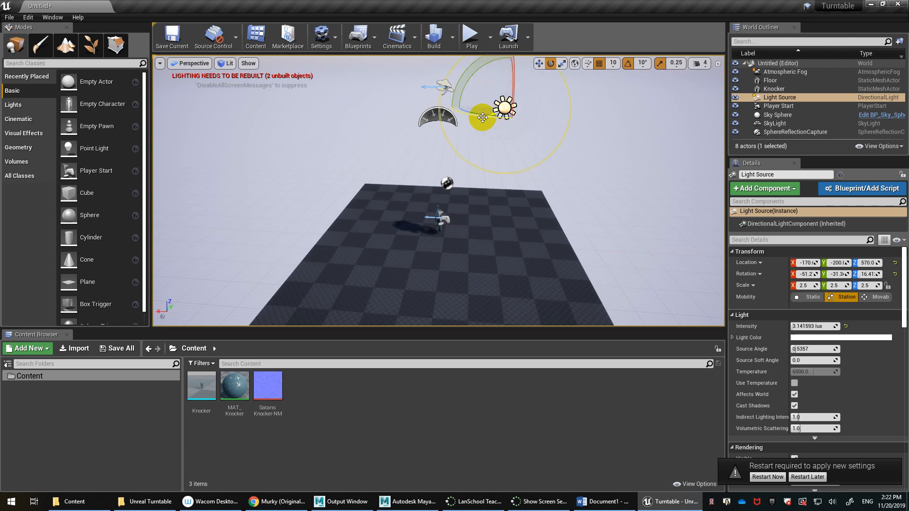
{"action": "left_click_drag", "start_coordinate": [481, 112], "coordinate": [495, 126]}
- Examine from the front how the repositioned directional light falls on the knocker and floor
{"action": "left_click_drag", "start_coordinate": [516, 231], "coordinate": [332, 134], "text": "alt"}
{"action": "right_click_drag", "start_coordinate": [332, 131], "coordinate": [458, 211], "text": "alt"}
{"action": "left_click_drag", "start_coordinate": [440, 209], "coordinate": [368, 201], "text": "alt"}
{"action": "middle_click_drag", "start_coordinate": [551, 251], "coordinate": [501, 227], "text": "alt"}
{"action": "right_click_drag", "start_coordinate": [501, 228], "coordinate": [481, 204], "text": "alt"}
{"action": "left_click_drag", "start_coordinate": [481, 205], "coordinate": [499, 237], "text": "alt"}
{"action": "right_click_drag", "start_coordinate": [376, 215], "coordinate": [228, 156], "text": "alt"}
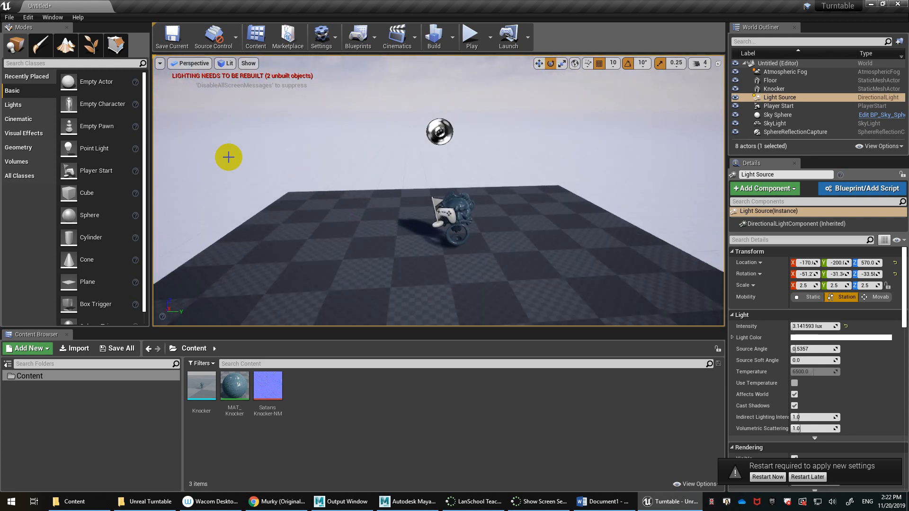
- Try a point light on the floor in front of the knocker and undo its placement
{"action": "left_click", "coordinate": [18, 104]}
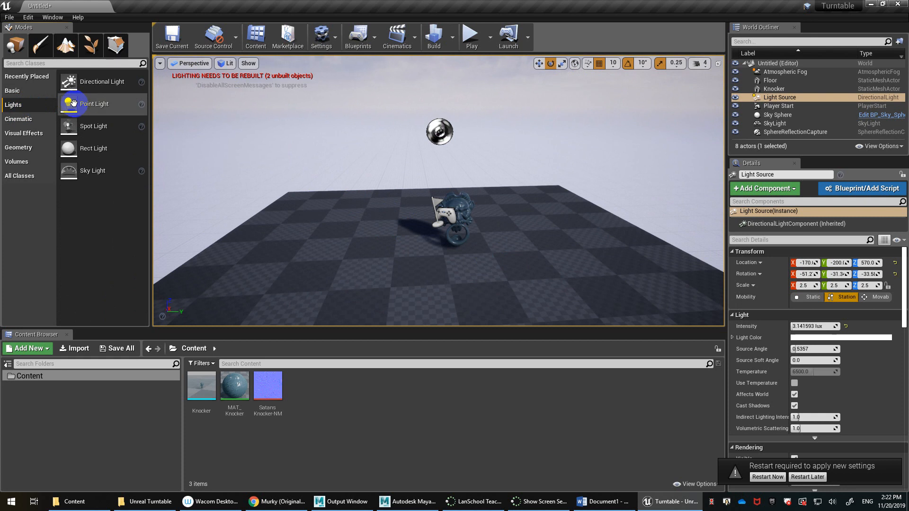
{"action": "left_click_drag", "start_coordinate": [68, 103], "coordinate": [481, 271]}
{"action": "key", "text": "ctrl+z"}
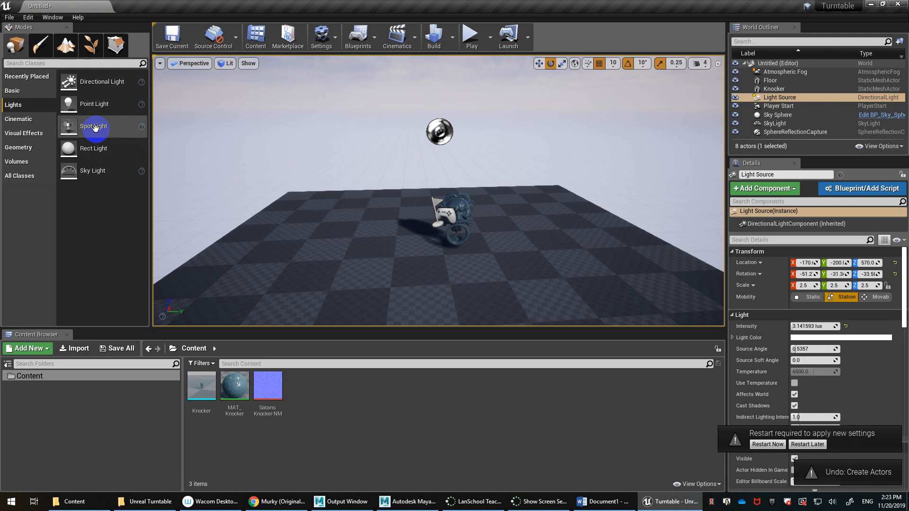
- Try a spot light beside the knocker, raised, rotated and set to an intensity of about 48.5 cd, and delete it
{"action": "left_click_drag", "start_coordinate": [94, 126], "coordinate": [95, 128]}
{"action": "right_click_drag", "start_coordinate": [521, 264], "coordinate": [558, 294]}
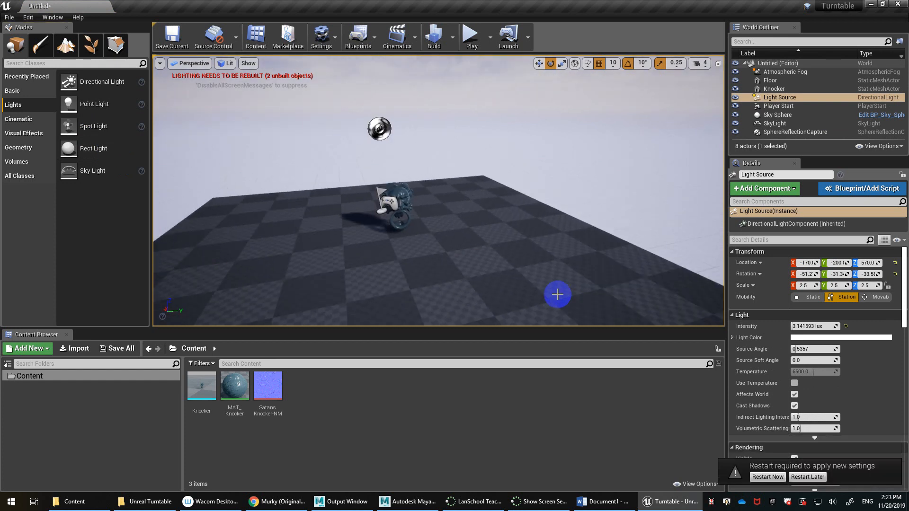
{"action": "mouse_move", "coordinate": [80, 121]}
{"action": "left_mouse_down"}
{"action": "mouse_move", "coordinate": [130, 173]}
{"action": "mouse_move", "coordinate": [520, 262]}
{"action": "mouse_move", "coordinate": [468, 258]}
{"action": "mouse_move", "coordinate": [385, 233]}
{"action": "mouse_move", "coordinate": [549, 238]}
{"action": "left_mouse_up"}
{"action": "left_click_drag", "start_coordinate": [516, 205], "coordinate": [485, 128]}
{"action": "left_click_drag", "start_coordinate": [530, 268], "coordinate": [515, 148]}
{"action": "key", "text": "w"}
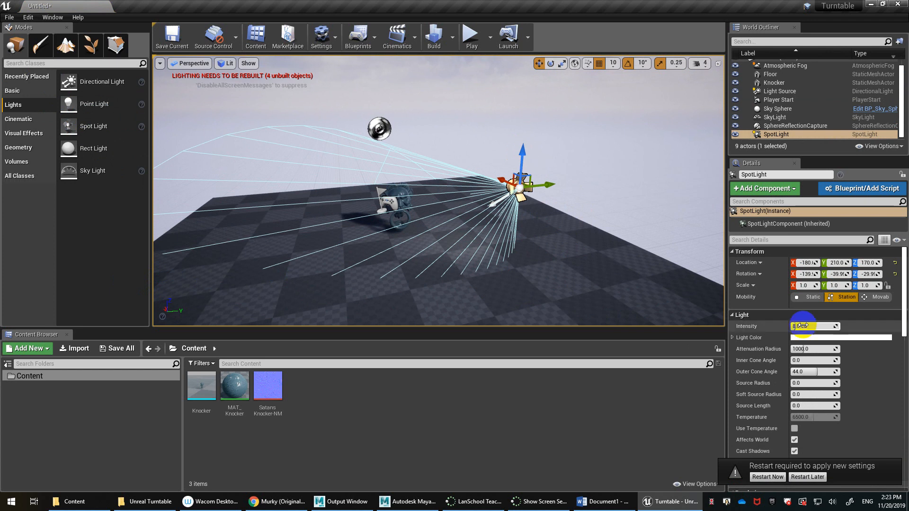
{"action": "mouse_move", "coordinate": [810, 327]}
{"action": "left_mouse_down"}
{"action": "mouse_move", "coordinate": [826, 328]}
{"action": "mouse_move", "coordinate": [816, 327]}
{"action": "left_mouse_up"}
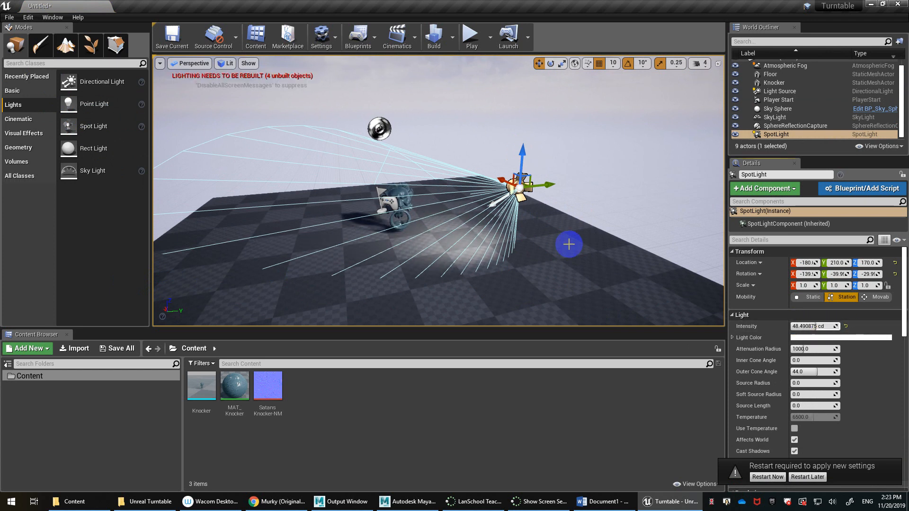
{"action": "key", "text": "Delete"}
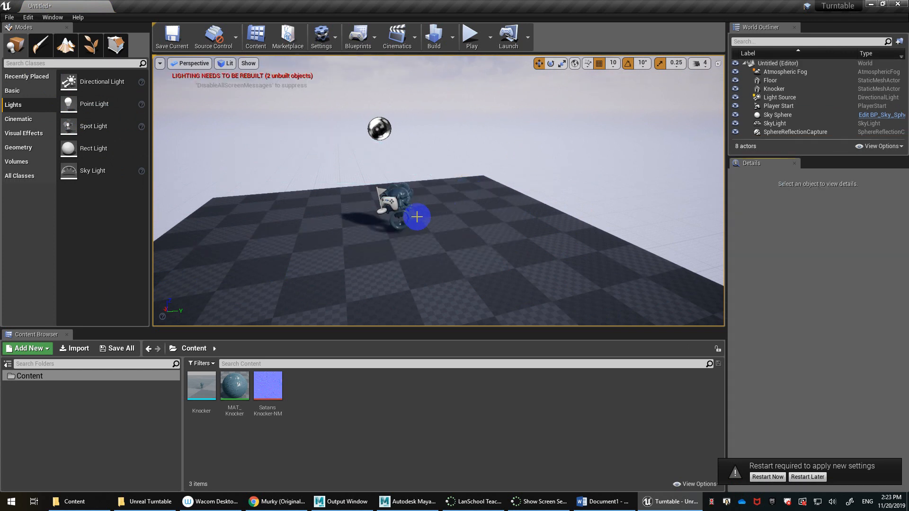
- Examine the knocker's face, ring and shadow up close under the directional light
{"action": "scroll", "coordinate": [410, 219], "scroll_direction": "up", "scroll_amount": 5}
{"action": "left_click_drag", "start_coordinate": [394, 210], "coordinate": [444, 237], "text": "alt"}
{"action": "scroll", "coordinate": [440, 240], "scroll_direction": "up", "scroll_amount": 5}
{"action": "middle_click_drag", "start_coordinate": [439, 240], "coordinate": [446, 204], "text": "alt"}
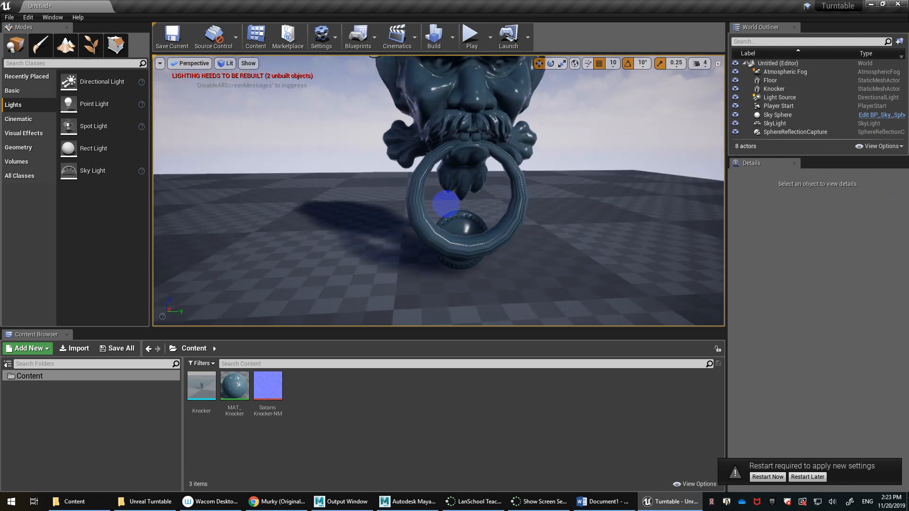
{"action": "scroll", "coordinate": [445, 203], "scroll_direction": "down", "scroll_amount": 5}
- Centre the knocker mesh in the level by setting its X and Y location to 0
{"action": "left_click", "coordinate": [445, 180]}
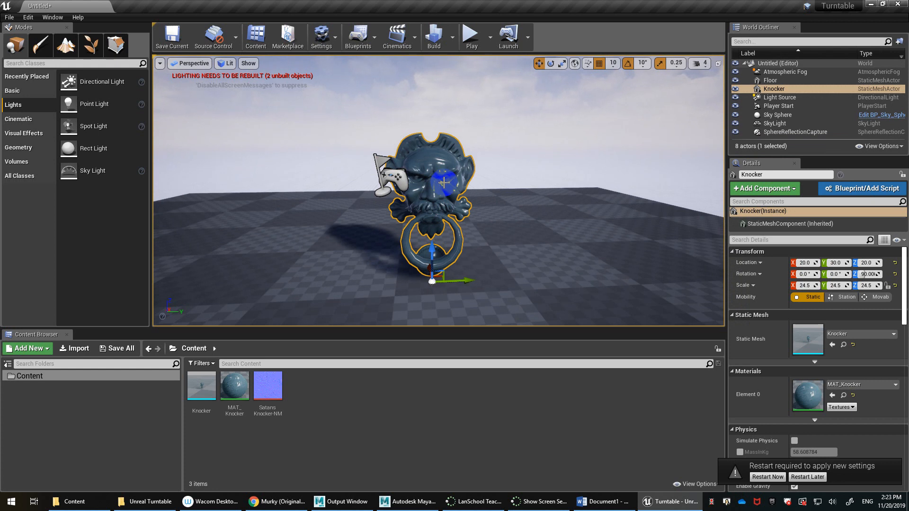
{"action": "scroll", "coordinate": [445, 181], "scroll_direction": "up", "scroll_amount": 2}
{"action": "mouse_move", "coordinate": [453, 187]}
{"action": "left_mouse_down", "text": "alt"}
{"action": "mouse_move", "coordinate": [397, 193]}
{"action": "mouse_move", "coordinate": [434, 199]}
{"action": "mouse_move", "coordinate": [441, 190]}
{"action": "left_mouse_up", "text": "alt"}
{"action": "scroll", "coordinate": [440, 190], "scroll_direction": "down", "scroll_amount": 3}
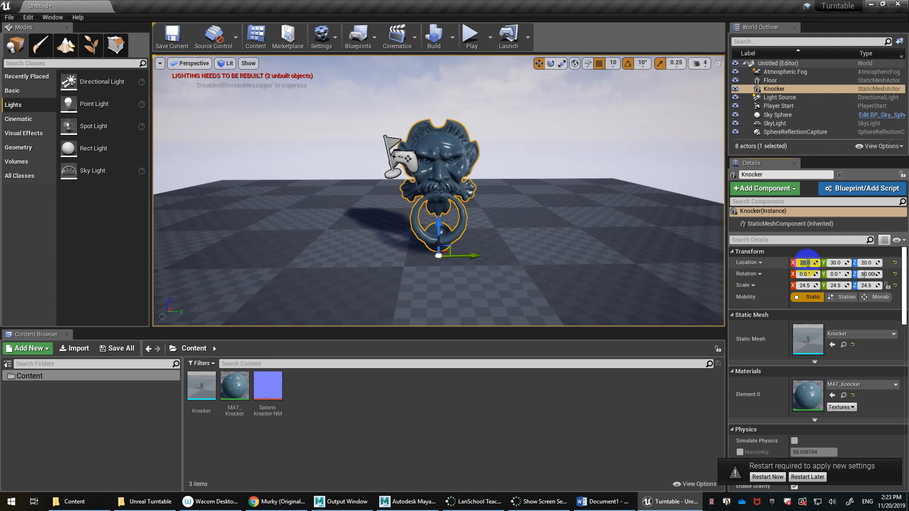
{"action": "type", "text": "0"}
{"action": "key", "text": "Return"}
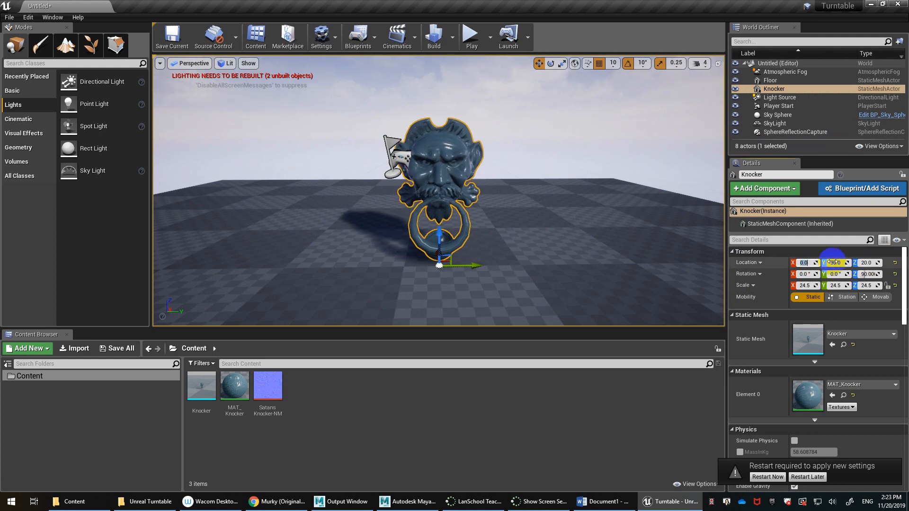
{"action": "left_click", "coordinate": [838, 263]}
{"action": "key", "text": "Return"}
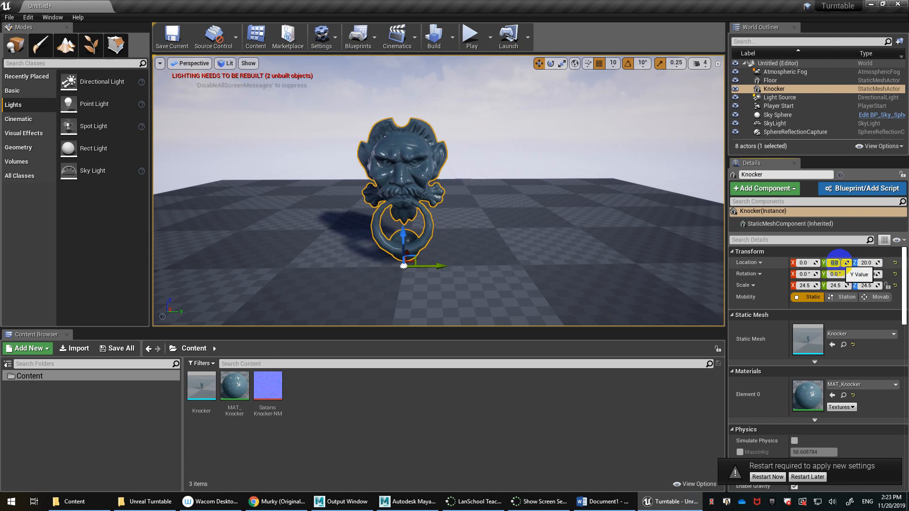
{"action": "left_click_drag", "start_coordinate": [405, 213], "coordinate": [456, 204], "text": "alt"}
{"action": "scroll", "coordinate": [462, 230], "scroll_direction": "up", "scroll_amount": 2}
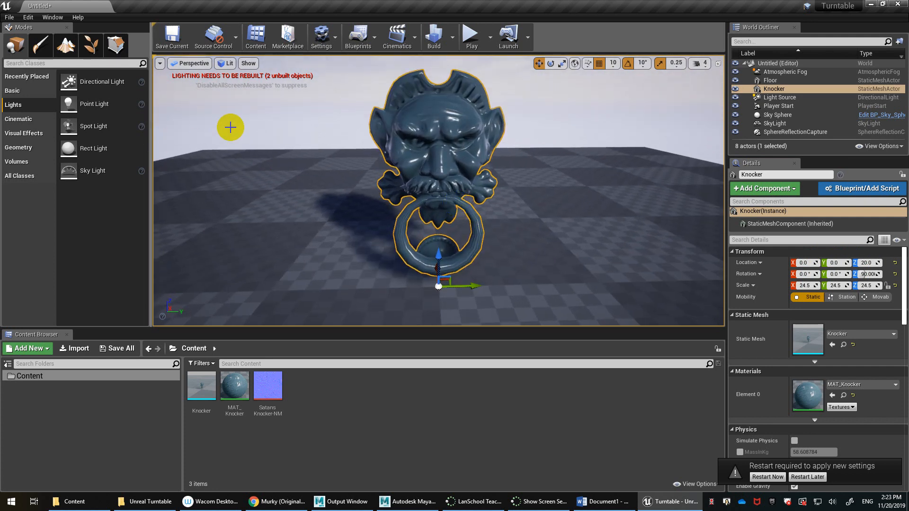
- Add a level sequence named CamTurntableSeq and save it in the Content folder
{"action": "left_click", "coordinate": [414, 37]}
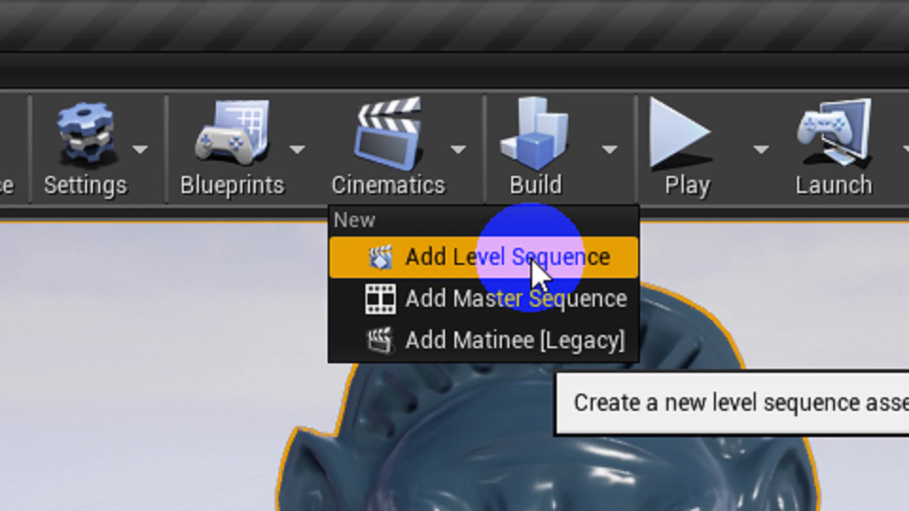
{"action": "left_click", "coordinate": [535, 271]}
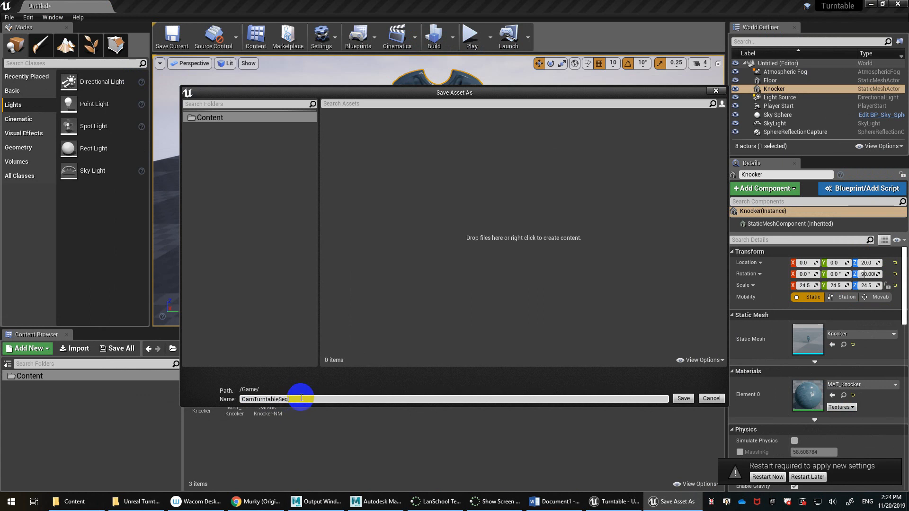
{"action": "key", "text": "Return"}
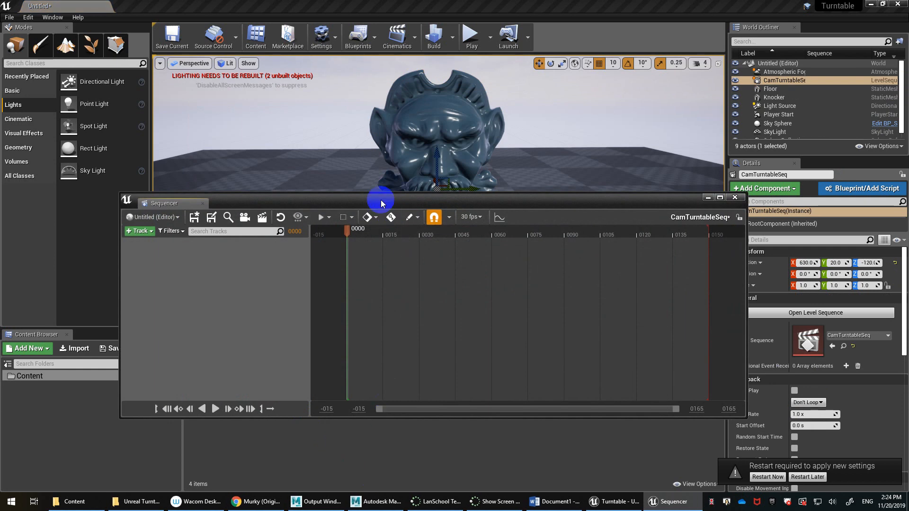
- Reposition the Sequencer window over the level and set the sequence display rate to 24 fps (film)
{"action": "left_click_drag", "start_coordinate": [380, 207], "coordinate": [242, 191]}
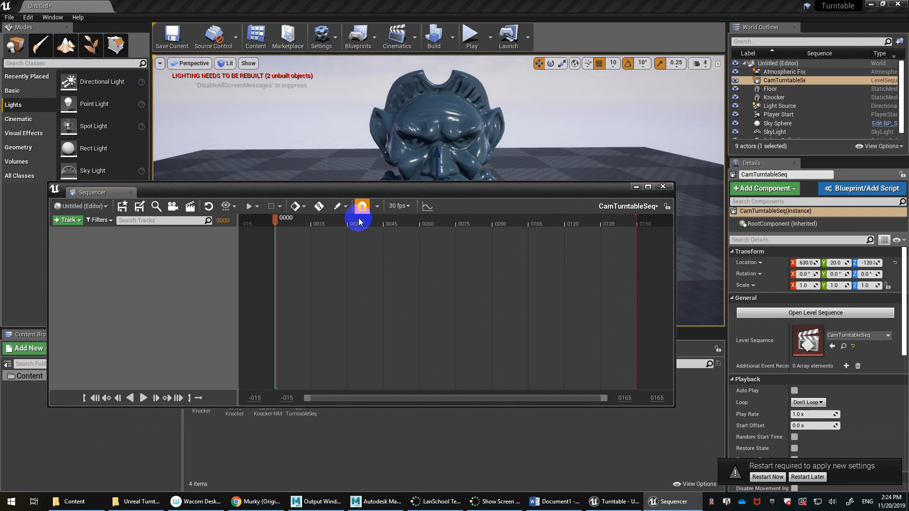
{"action": "left_click", "coordinate": [410, 205]}
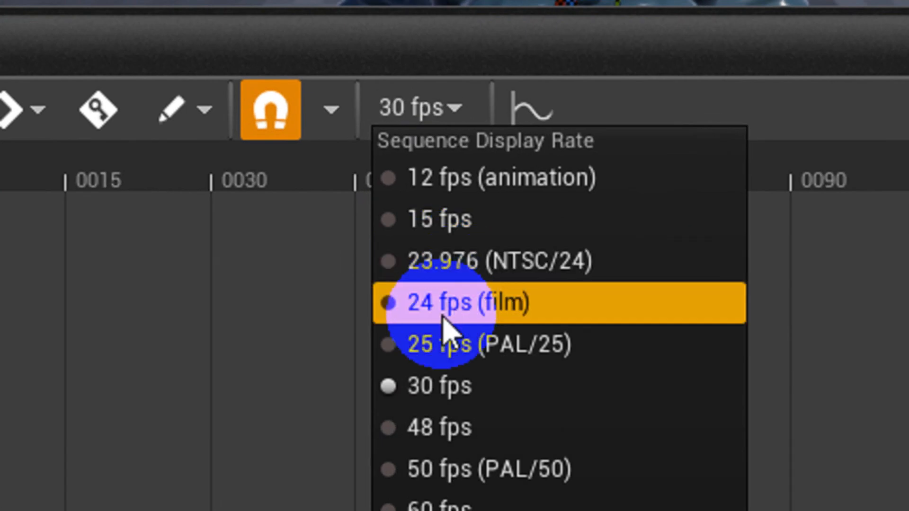
{"action": "left_click", "coordinate": [405, 256]}
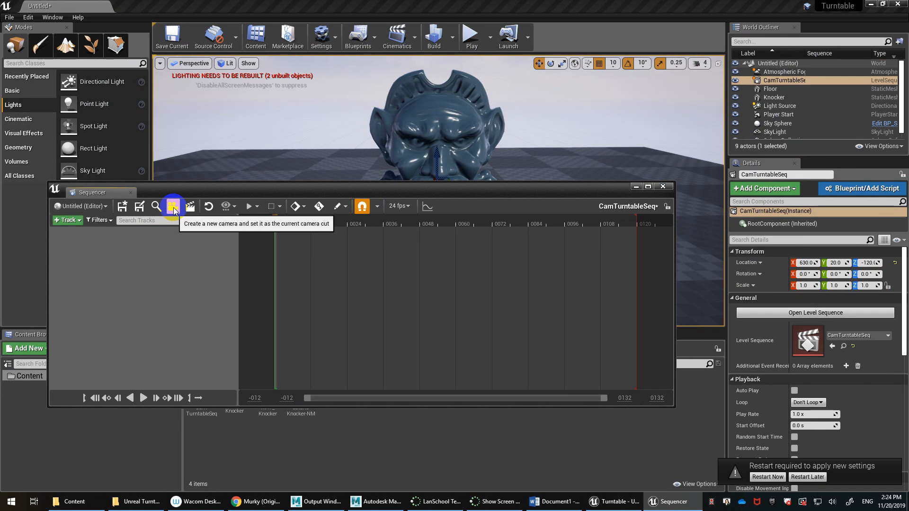
- Create a new camera as the sequence's current camera cut and move the Sequencer window lower to uncover the view
{"action": "left_click", "coordinate": [173, 210]}
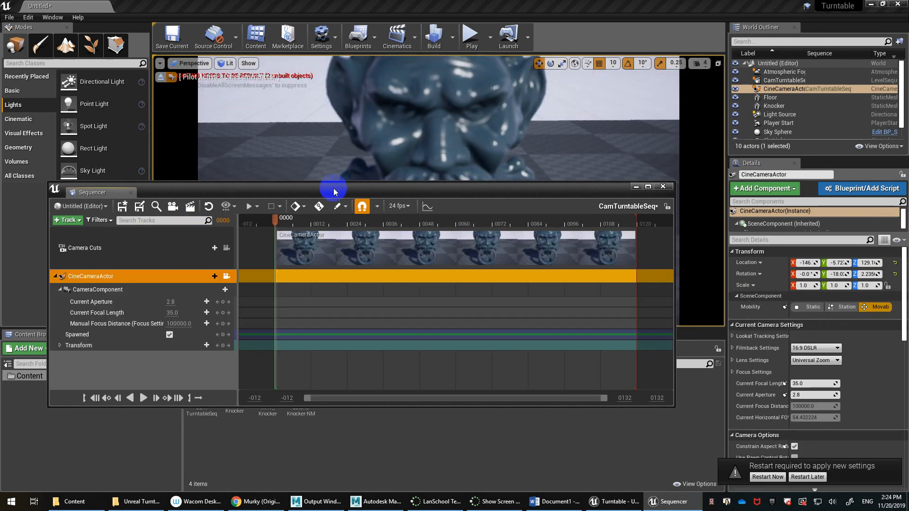
{"action": "left_click_drag", "start_coordinate": [331, 189], "coordinate": [356, 348]}
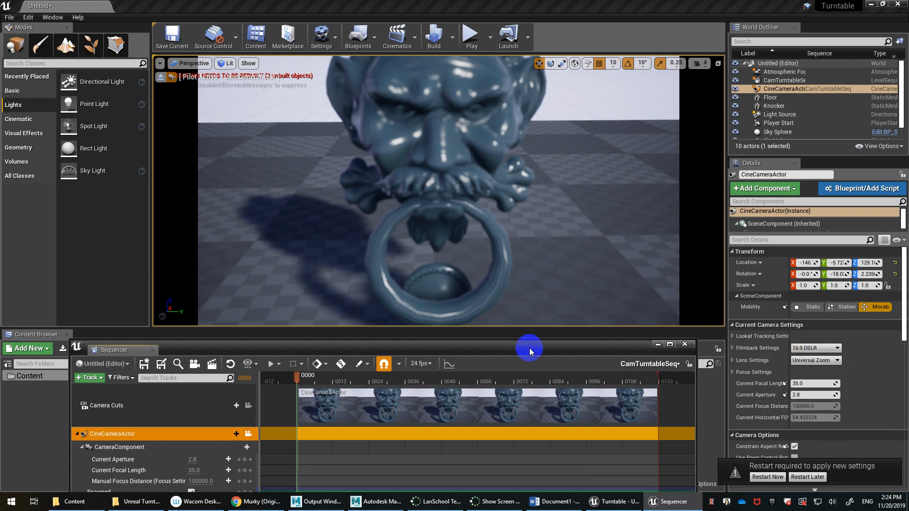
{"action": "left_click_drag", "start_coordinate": [466, 351], "coordinate": [488, 287]}
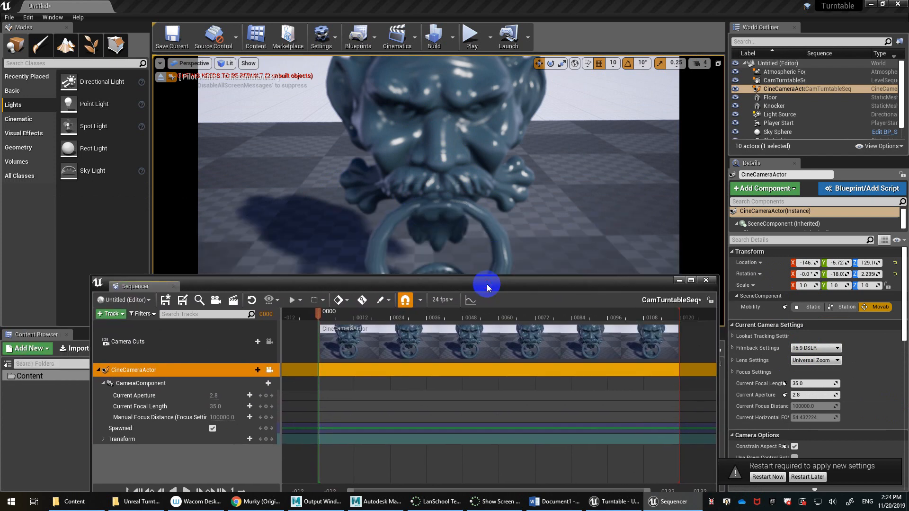
- Compare the locked CineCameraActor view with the free perspective view and examine where the camera stands relative to the knocker
{"action": "left_click", "coordinate": [269, 369]}
{"action": "left_click", "coordinate": [269, 369]}
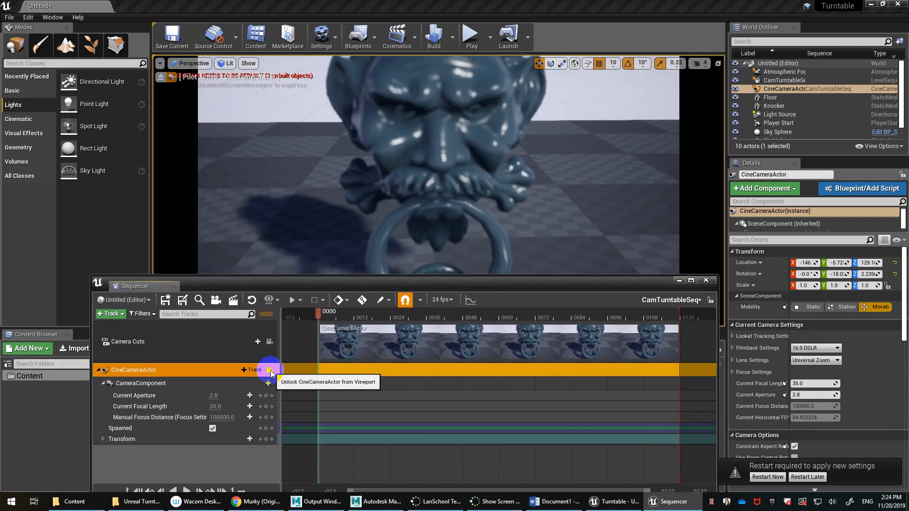
{"action": "left_click", "coordinate": [269, 369]}
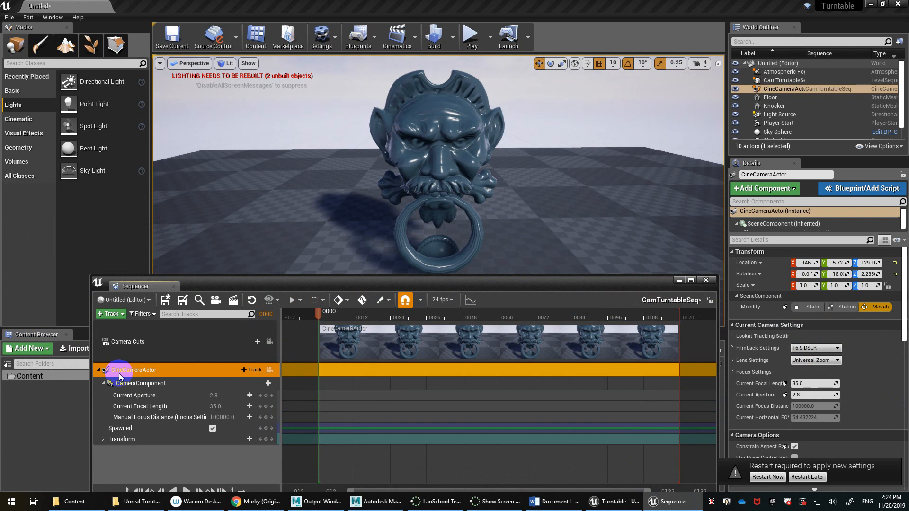
{"action": "left_click", "coordinate": [269, 370]}
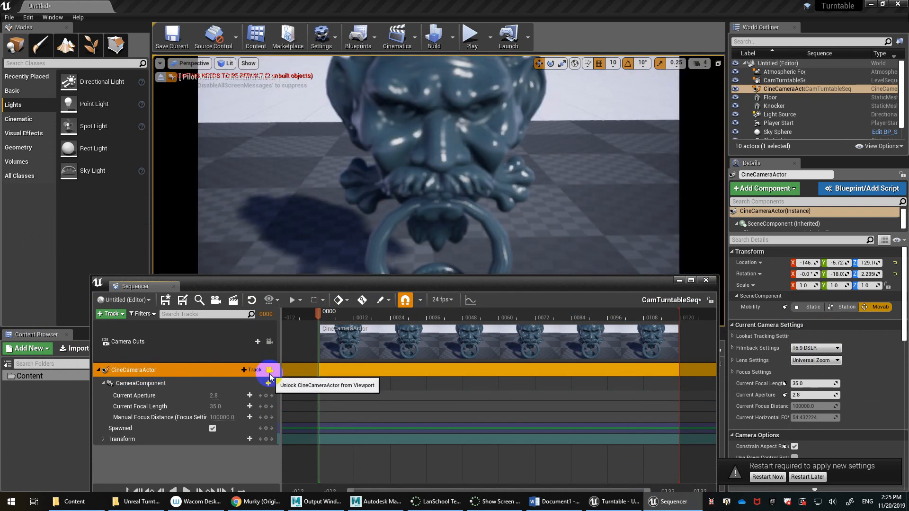
{"action": "left_click", "coordinate": [269, 372]}
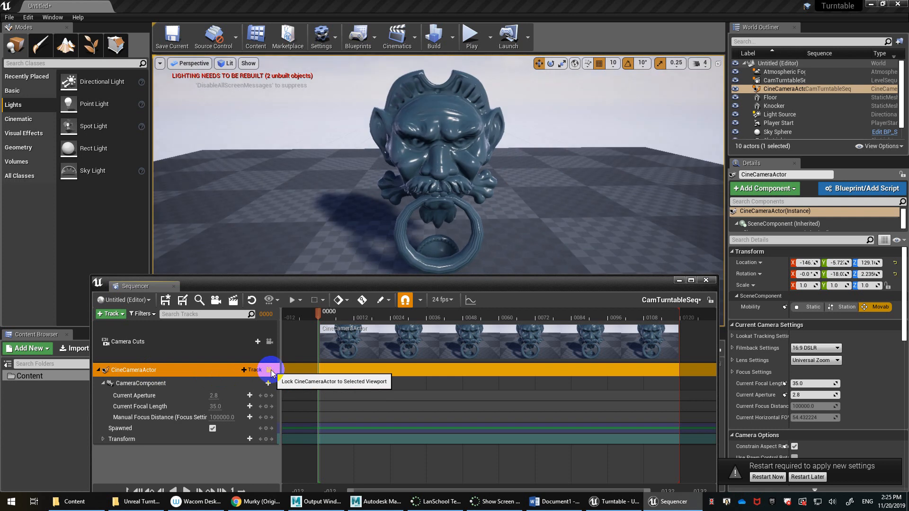
{"action": "right_click_drag", "start_coordinate": [466, 206], "coordinate": [521, 211]}
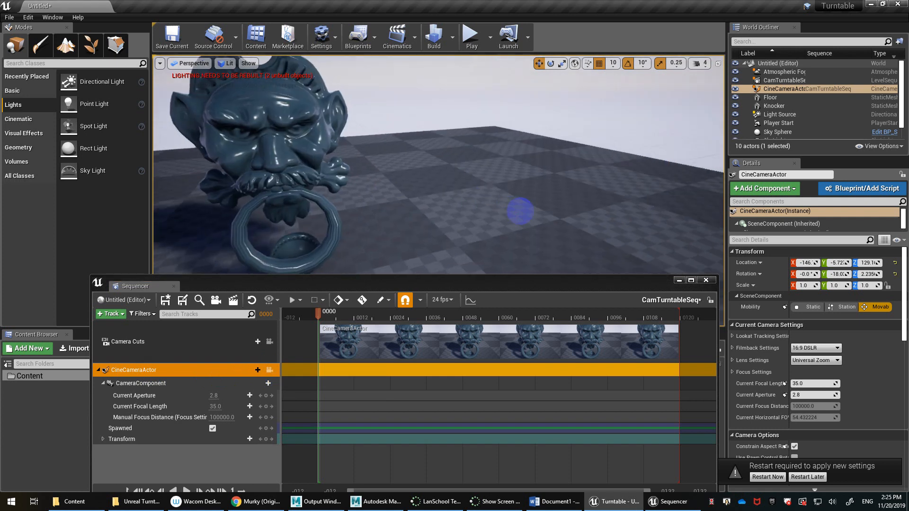
{"action": "key", "text": "f"}
{"action": "left_click_drag", "start_coordinate": [481, 203], "coordinate": [377, 164], "text": "alt"}
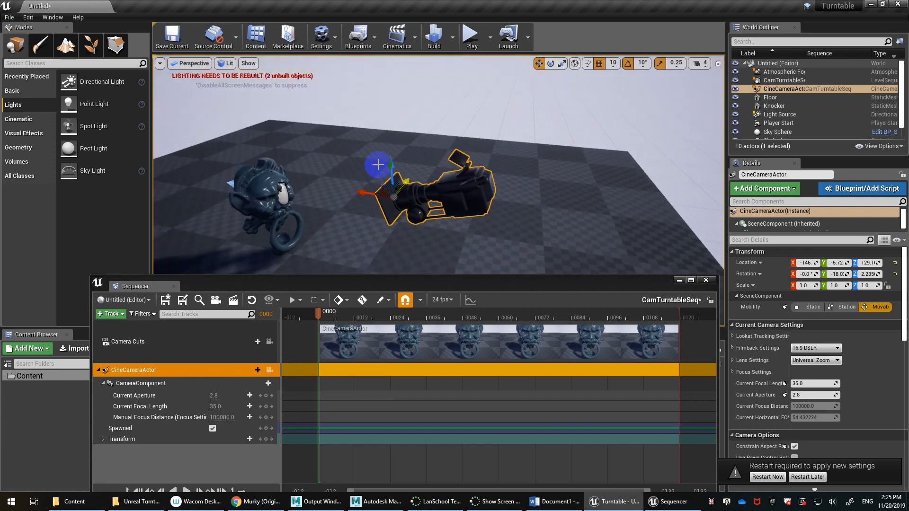
{"action": "left_click_drag", "start_coordinate": [473, 203], "coordinate": [393, 201], "text": "alt"}
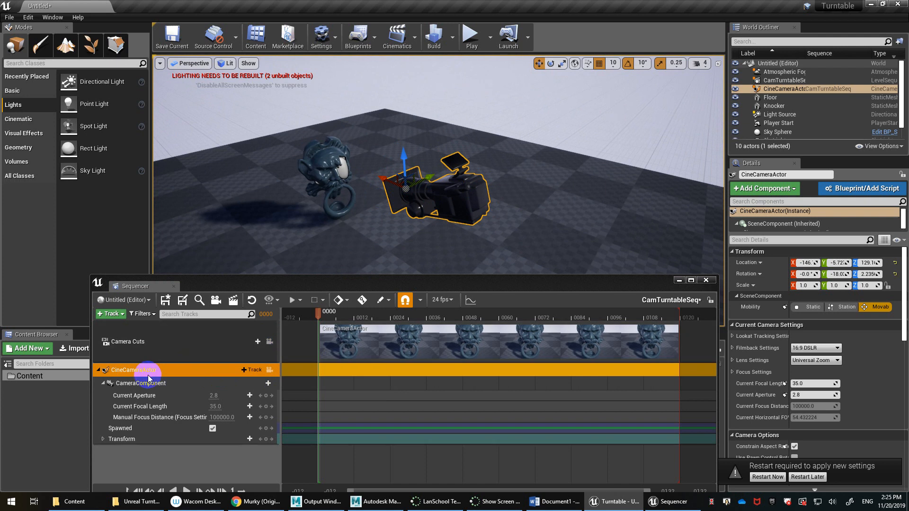
- Lock the viewport to the CineCameraActor and set the camera's Y location to 0
{"action": "left_click", "coordinate": [837, 262]}
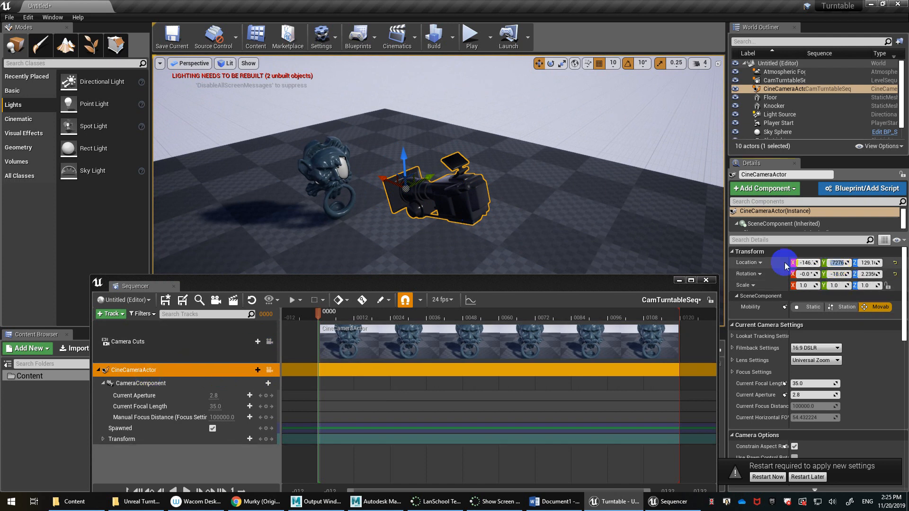
{"action": "left_click", "coordinate": [269, 370]}
{"action": "left_click", "coordinate": [838, 263]}
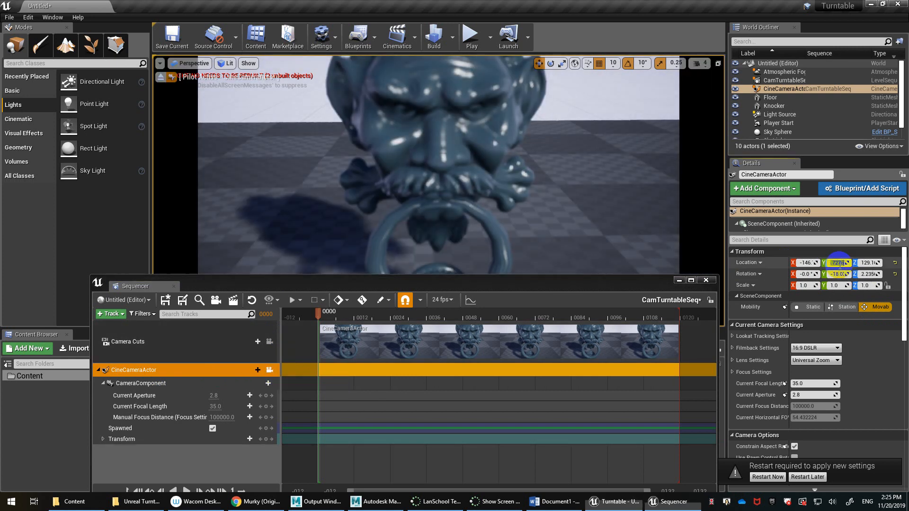
{"action": "key", "text": "Return"}
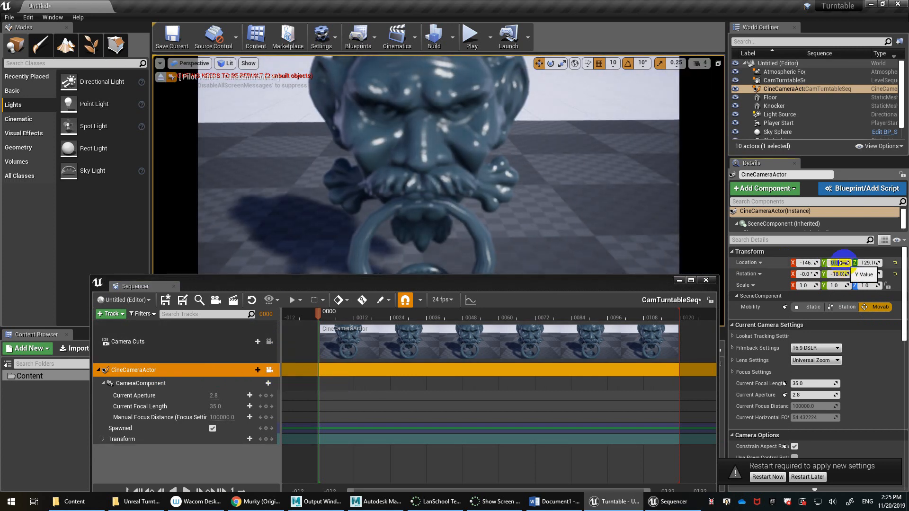
- Frame the whole knocker in the camera view by adjusting the camera's X location to about -212 and Z location to 161
{"action": "left_click_drag", "start_coordinate": [867, 262], "coordinate": [884, 263]}
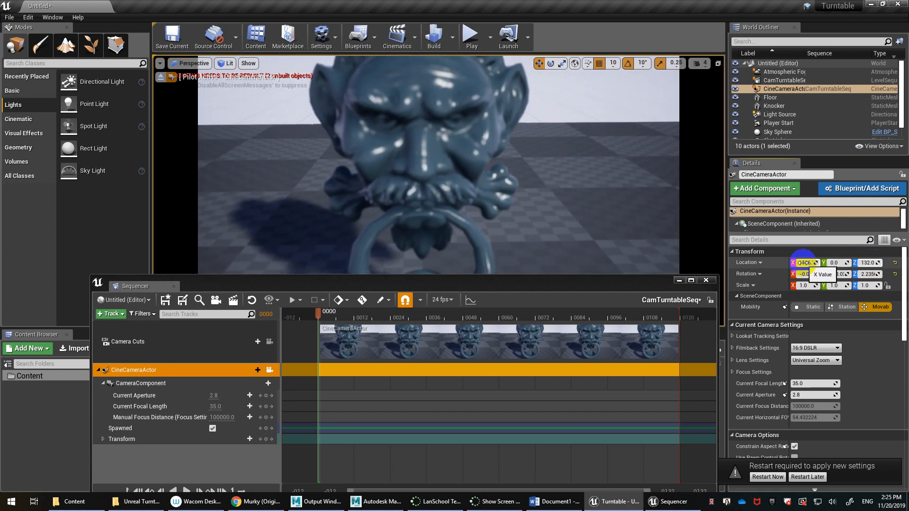
{"action": "left_click_drag", "start_coordinate": [802, 262], "coordinate": [779, 264]}
{"action": "left_click_drag", "start_coordinate": [870, 262], "coordinate": [874, 262]}
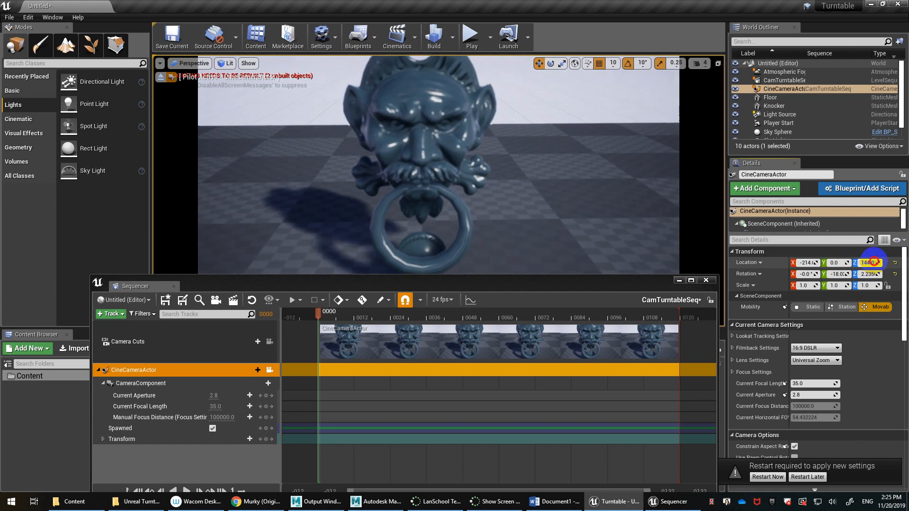
{"action": "left_click_drag", "start_coordinate": [805, 263], "coordinate": [797, 261]}
{"action": "left_click_drag", "start_coordinate": [870, 263], "coordinate": [869, 262]}
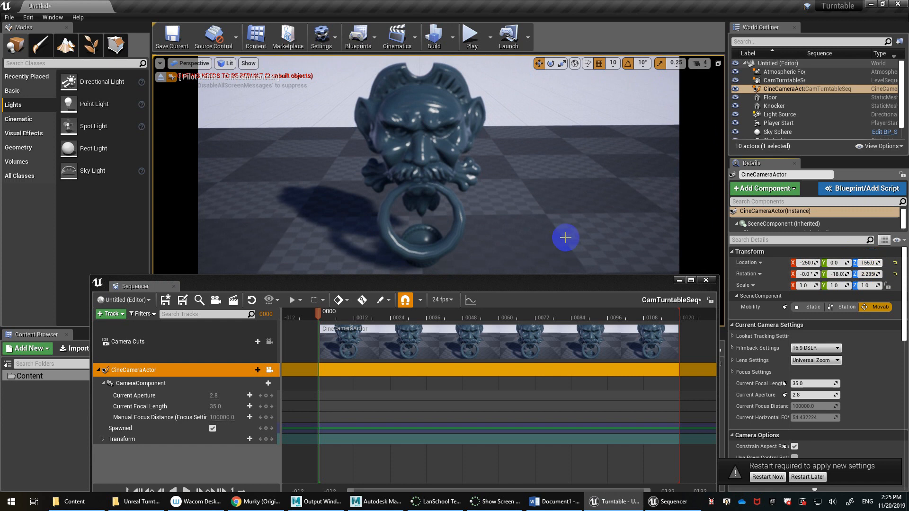
{"action": "left_click_drag", "start_coordinate": [450, 288], "coordinate": [442, 387]}
{"action": "left_click", "coordinate": [828, 240]}
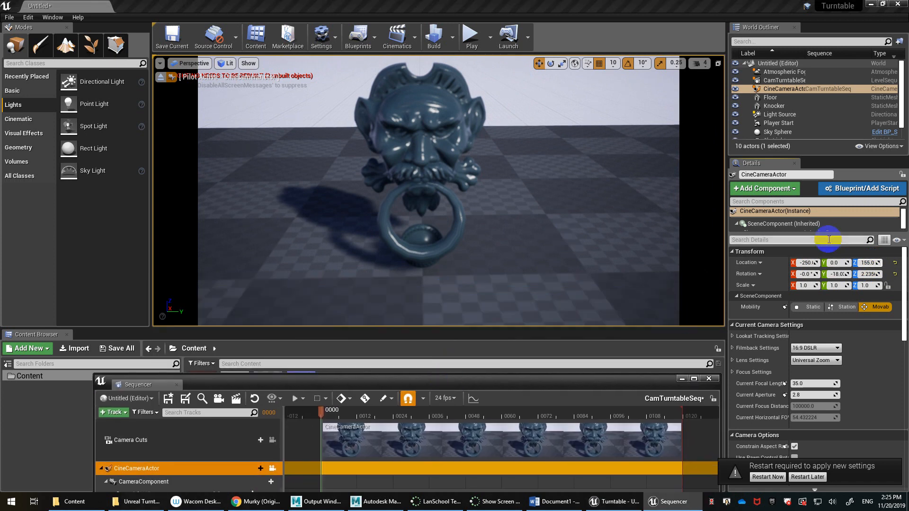
{"action": "left_click_drag", "start_coordinate": [817, 263], "coordinate": [866, 262]}
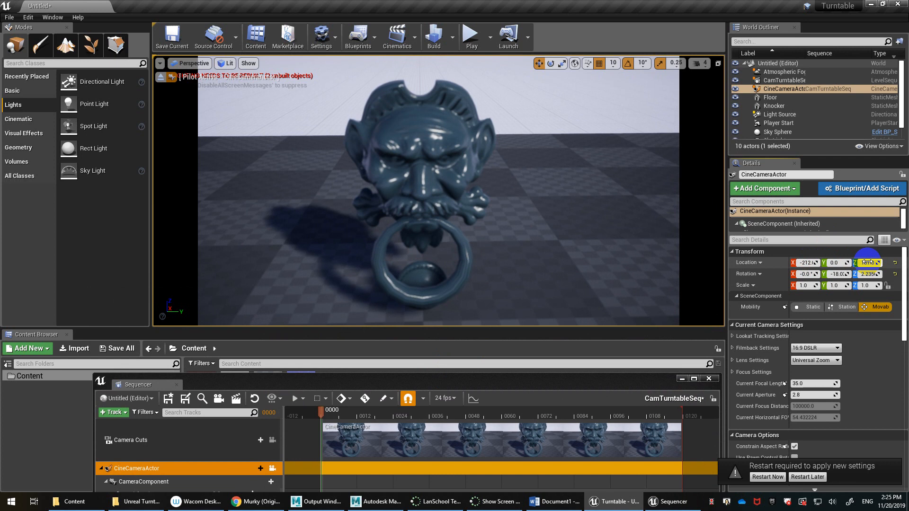
- Move the Sequencer window just below the viewport and set the camera's current aperture to 22
{"action": "left_click_drag", "start_coordinate": [541, 384], "coordinate": [492, 339]}
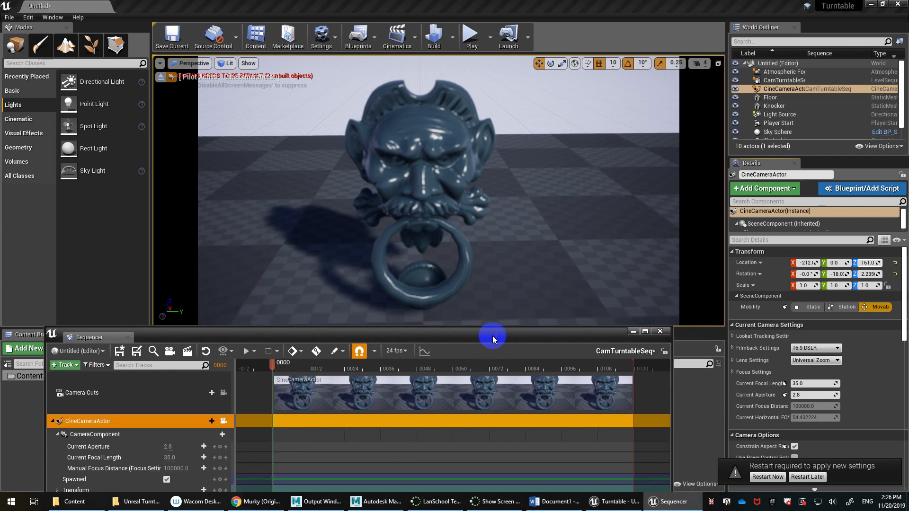
{"action": "scroll", "coordinate": [781, 369], "scroll_direction": "down", "scroll_amount": 1}
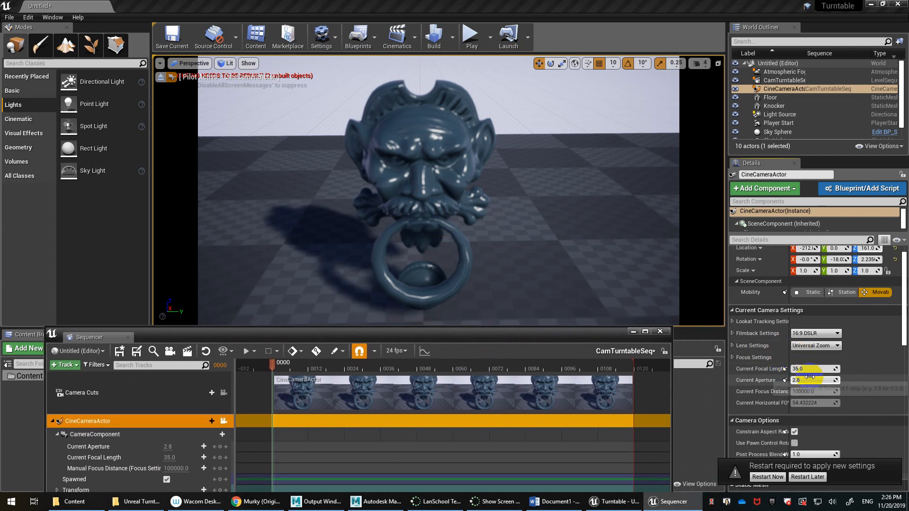
{"action": "left_click_drag", "start_coordinate": [809, 376], "coordinate": [824, 379]}
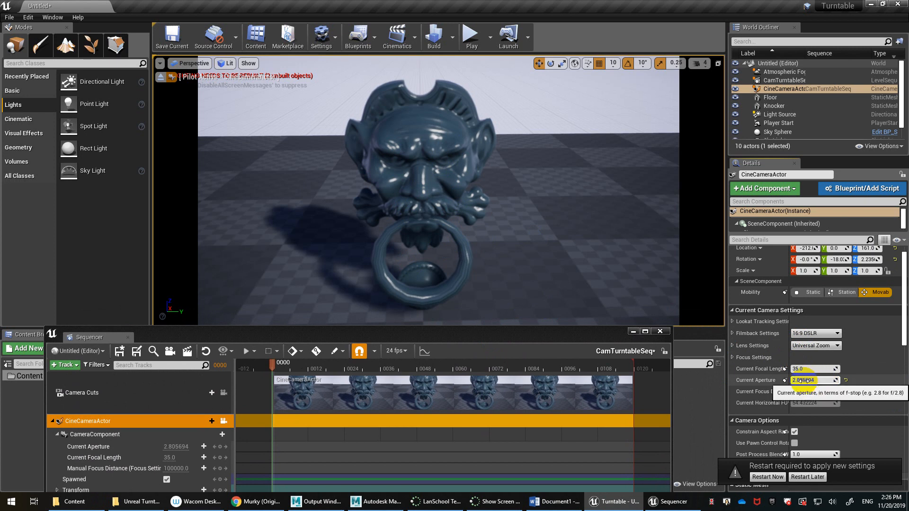
{"action": "left_click_drag", "start_coordinate": [810, 378], "coordinate": [907, 378]}
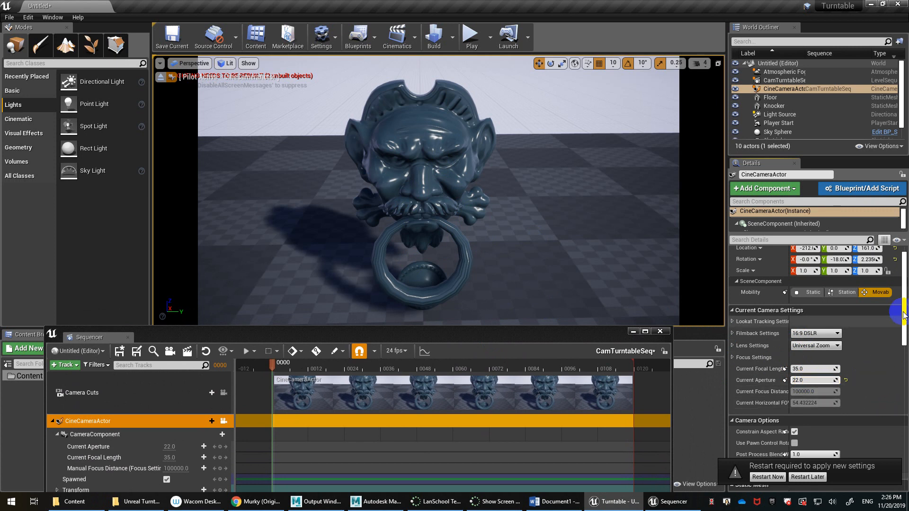
{"action": "scroll", "coordinate": [902, 317], "scroll_direction": "down", "scroll_amount": 3}
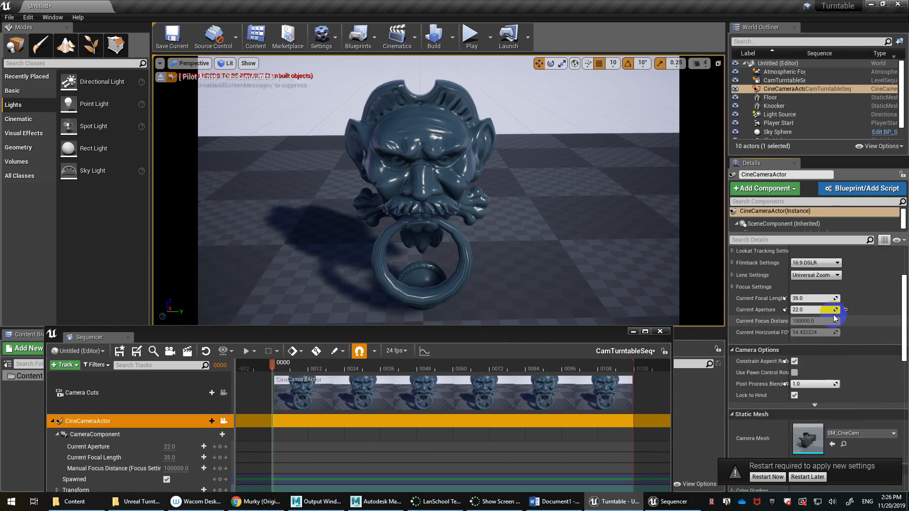
- Restart the editor to apply the new settings, saving CamTurntableSeq and the level as Untitled in the Content folder
{"action": "left_click", "coordinate": [778, 476]}
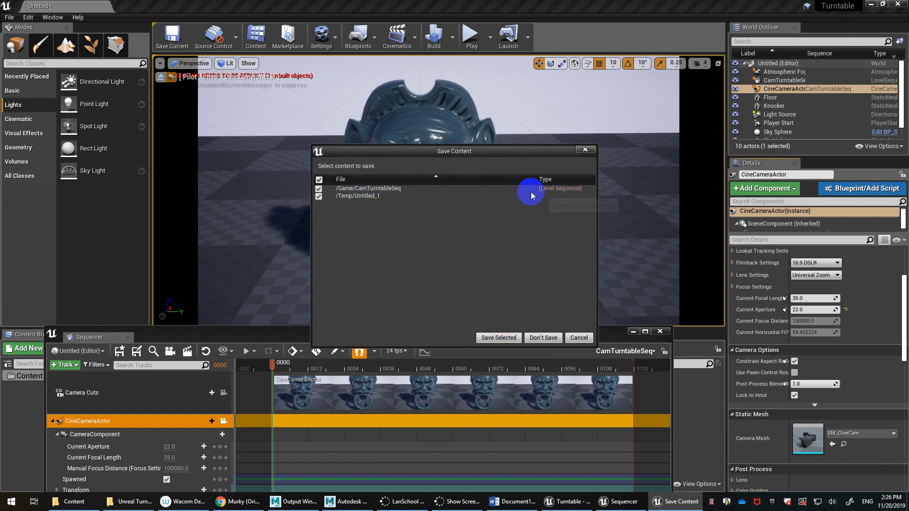
{"action": "left_click", "coordinate": [502, 341]}
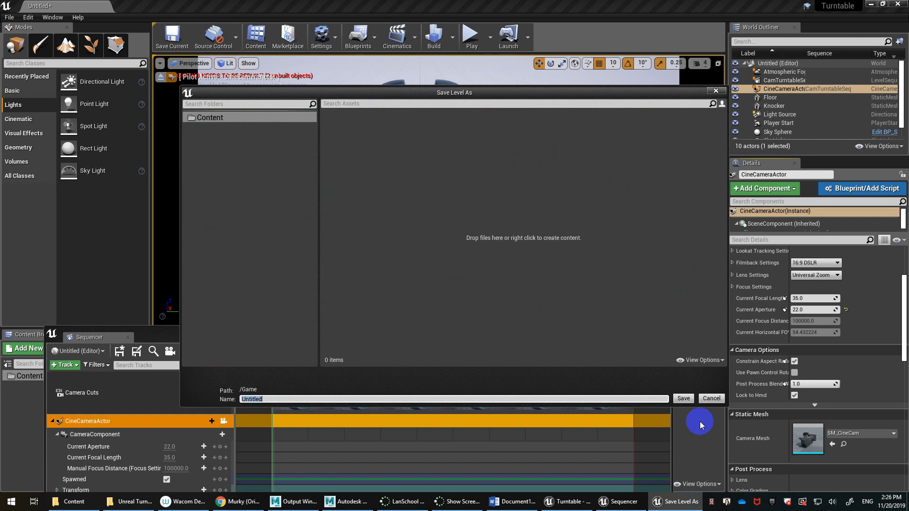
{"action": "left_click", "coordinate": [683, 399]}
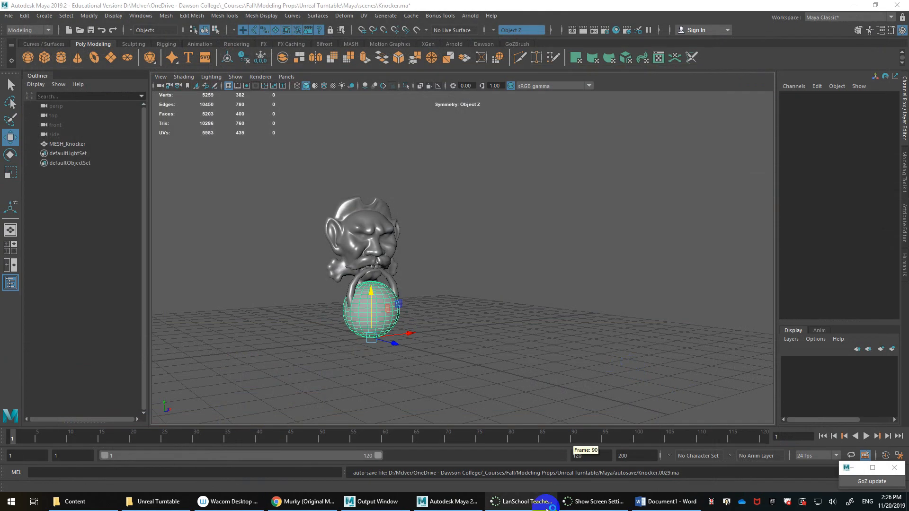
{"action": "left_click", "coordinate": [591, 500]}
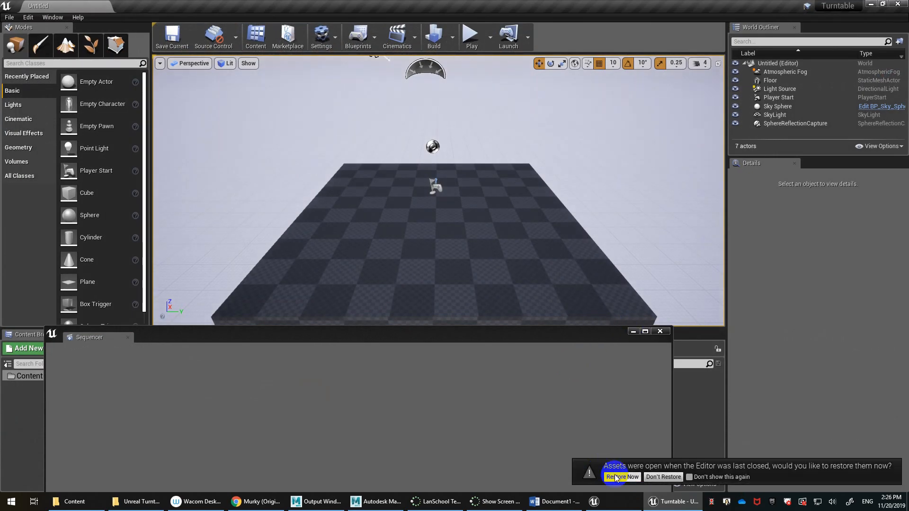
- Restore the previously open assets and load the saved Untitled level from the Content folder
{"action": "left_click", "coordinate": [623, 477]}
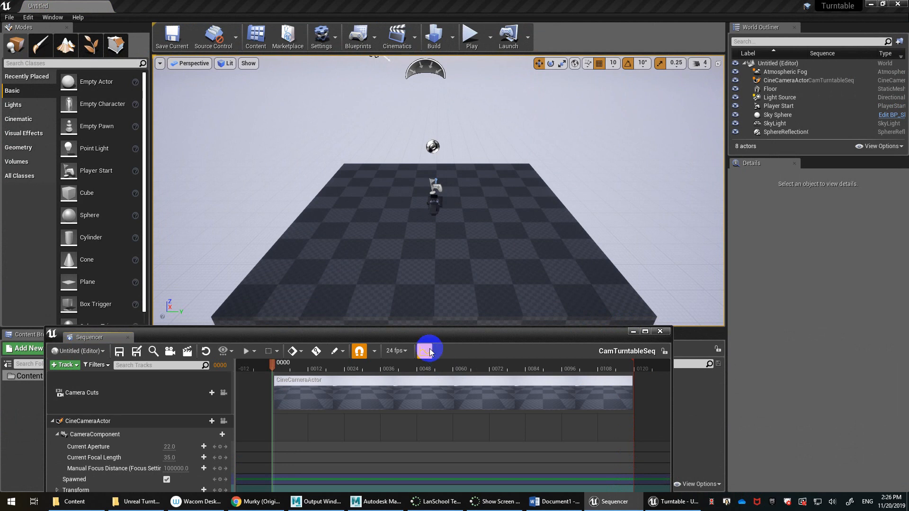
{"action": "left_click_drag", "start_coordinate": [416, 335], "coordinate": [768, 214]}
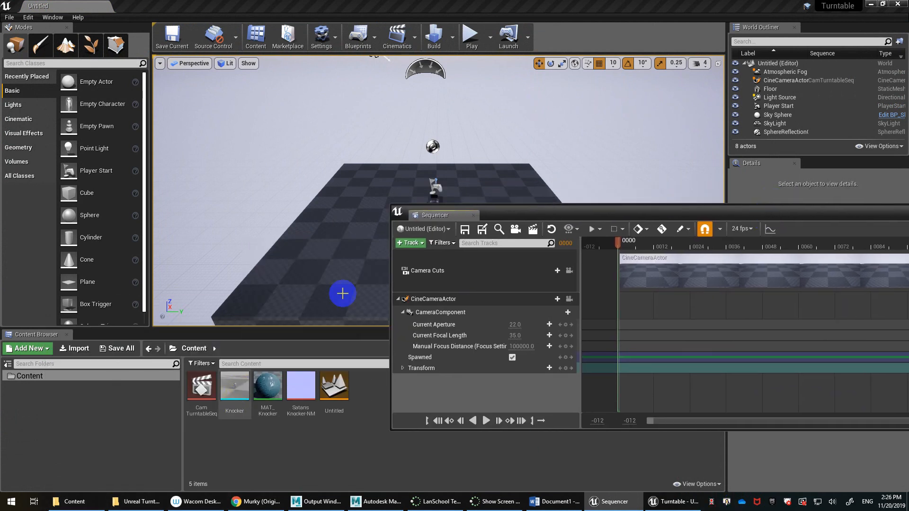
{"action": "double_click", "coordinate": [338, 388]}
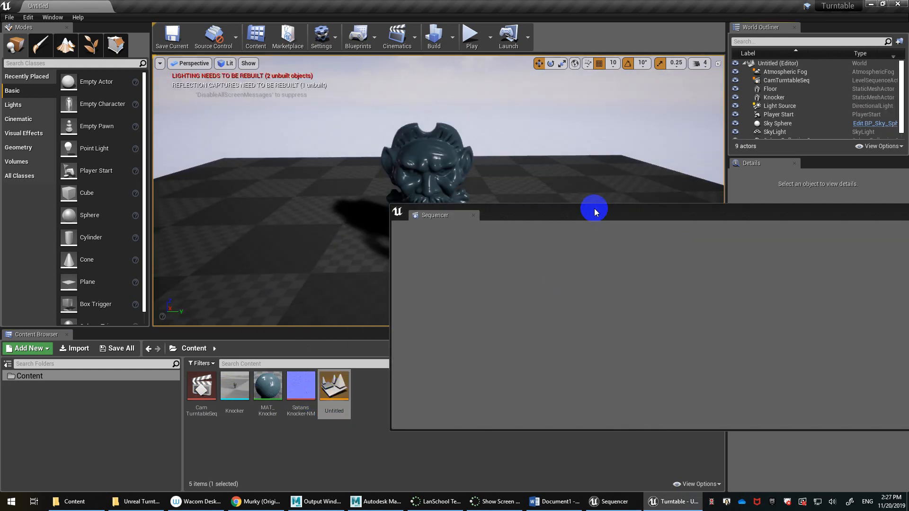
- Close the blank Sequencer window, reopen CamTurntableSeq, lock the viewport to the CineCameraActor and move the window off the knocker
{"action": "left_click_drag", "start_coordinate": [590, 214], "coordinate": [432, 236]}
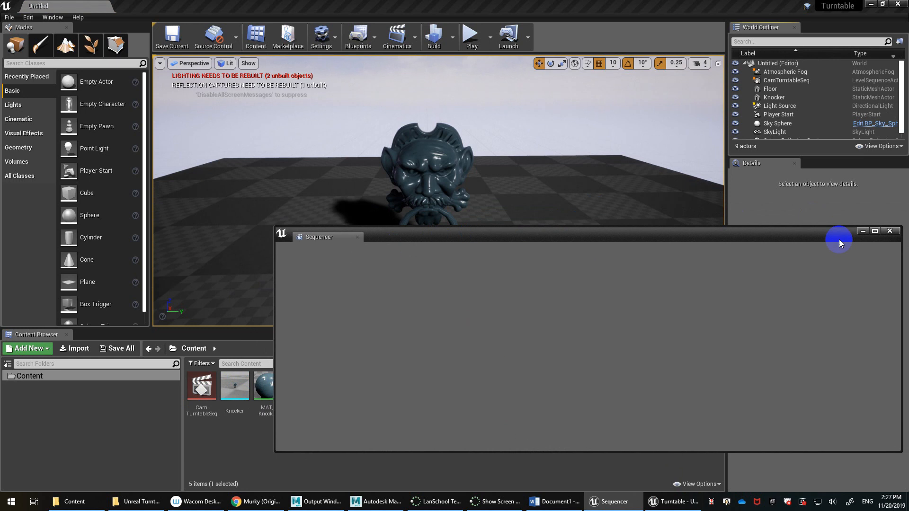
{"action": "left_click", "coordinate": [889, 231]}
{"action": "double_click", "coordinate": [201, 385]}
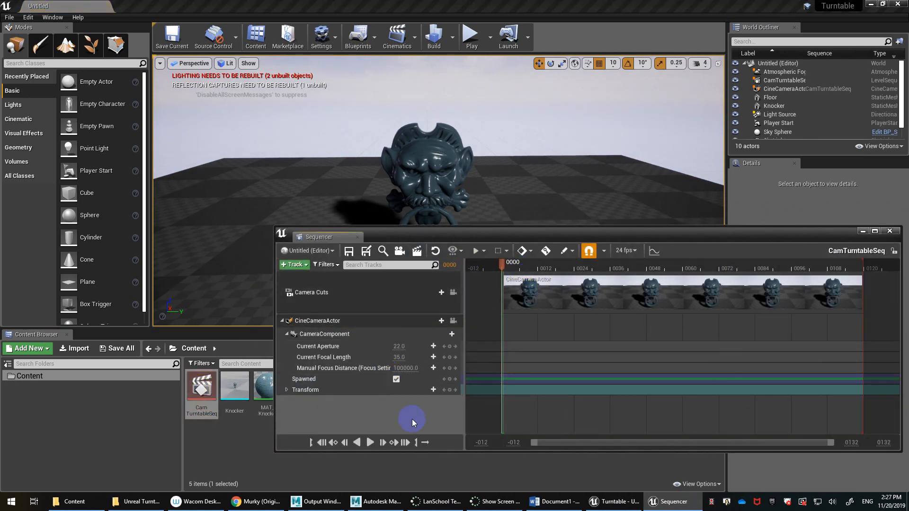
{"action": "left_click", "coordinate": [453, 321]}
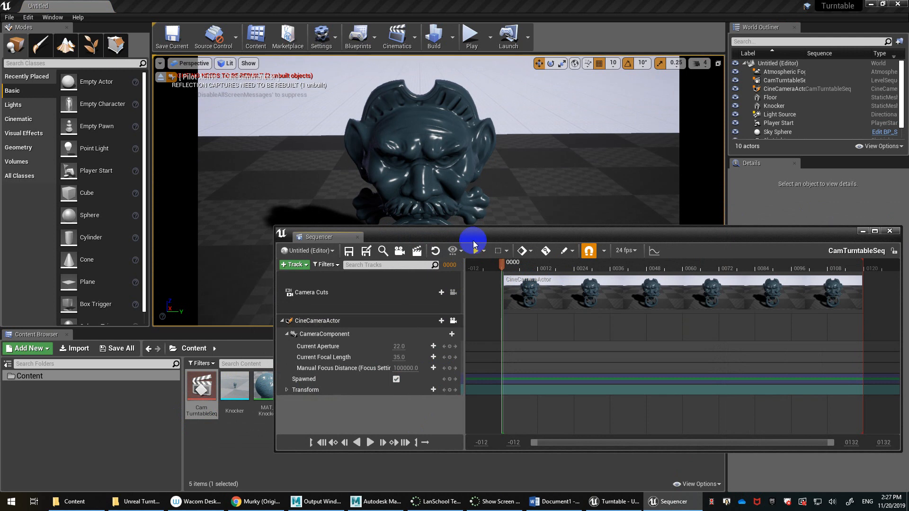
{"action": "left_click_drag", "start_coordinate": [474, 237], "coordinate": [334, 270]}
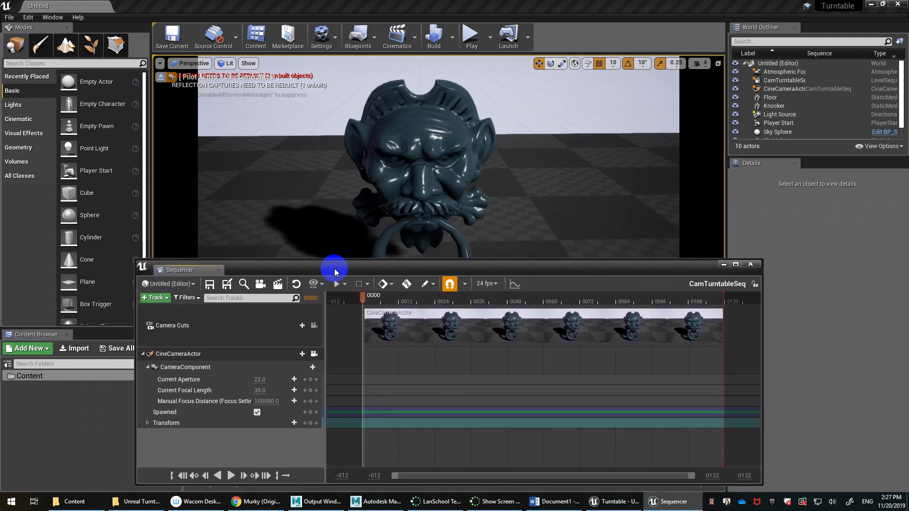
- In the project's rendering settings, set the auto exposure method to Manual and turn off Auto Exposure
{"action": "left_click", "coordinate": [32, 16]}
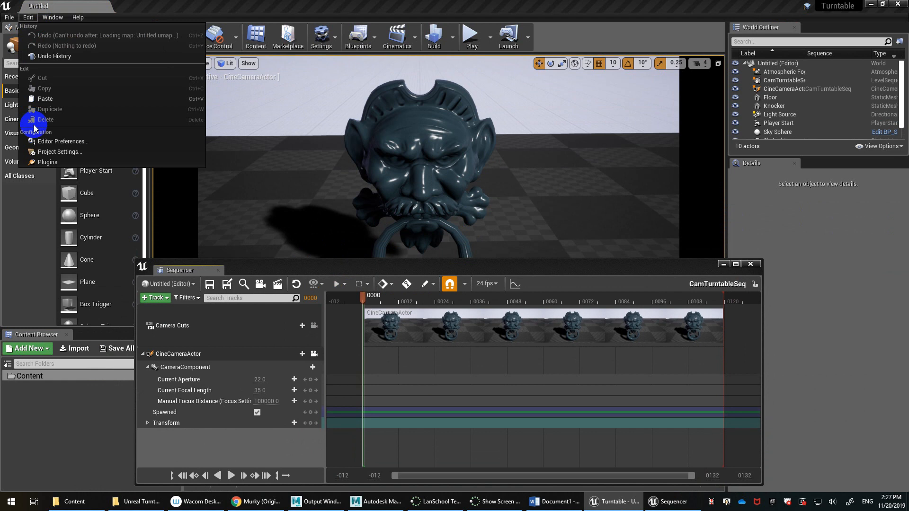
{"action": "left_click", "coordinate": [58, 151]}
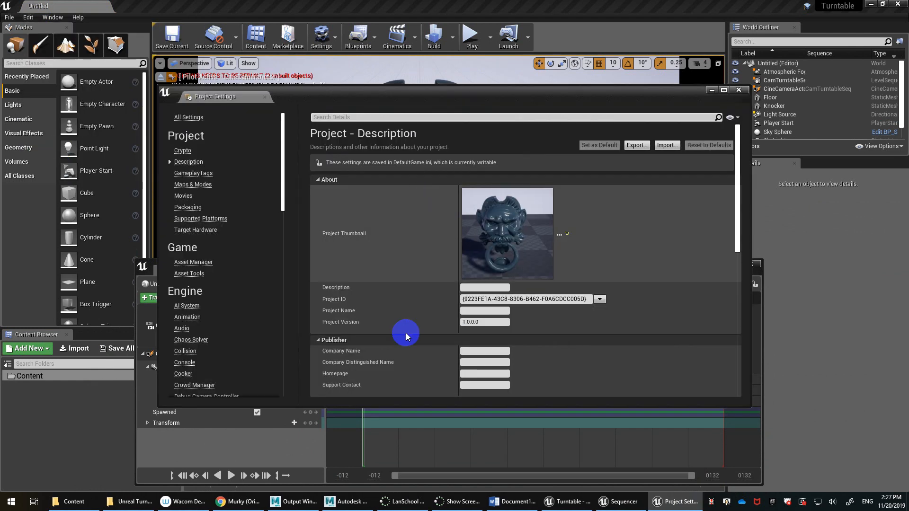
{"action": "left_click", "coordinate": [391, 116]}
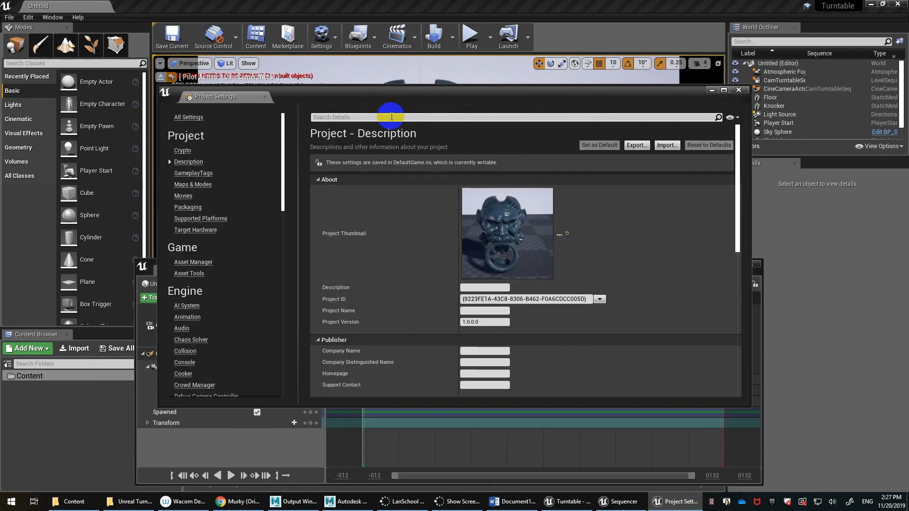
{"action": "type", "text": "expo"}
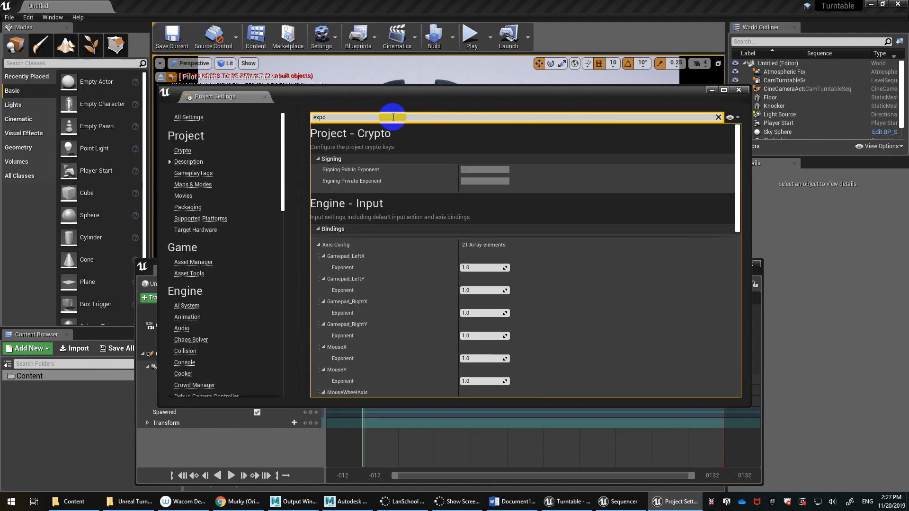
{"action": "type", "text": "s"}
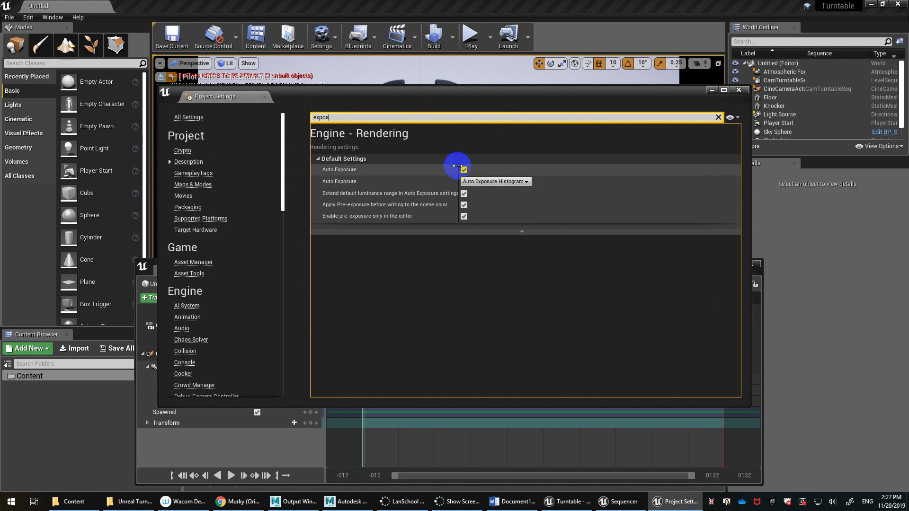
{"action": "left_click", "coordinate": [488, 181]}
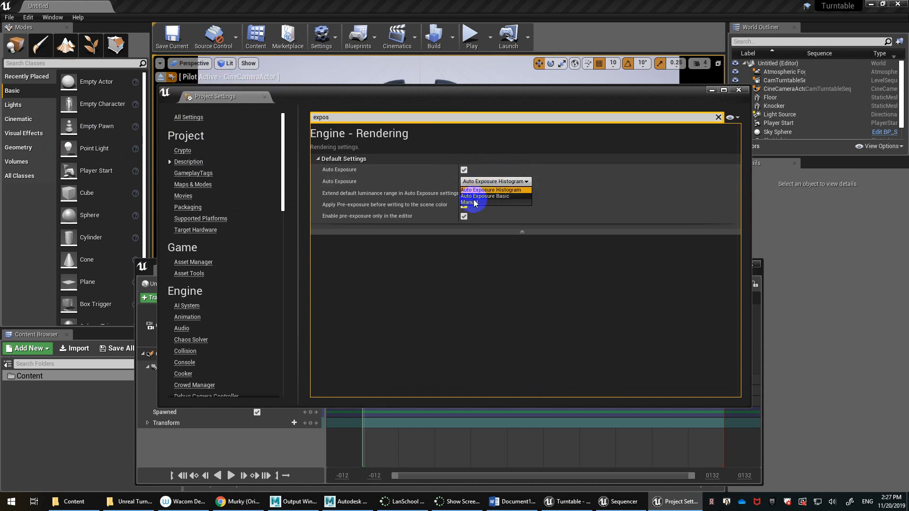
{"action": "left_click", "coordinate": [475, 202]}
{"action": "left_click", "coordinate": [464, 170]}
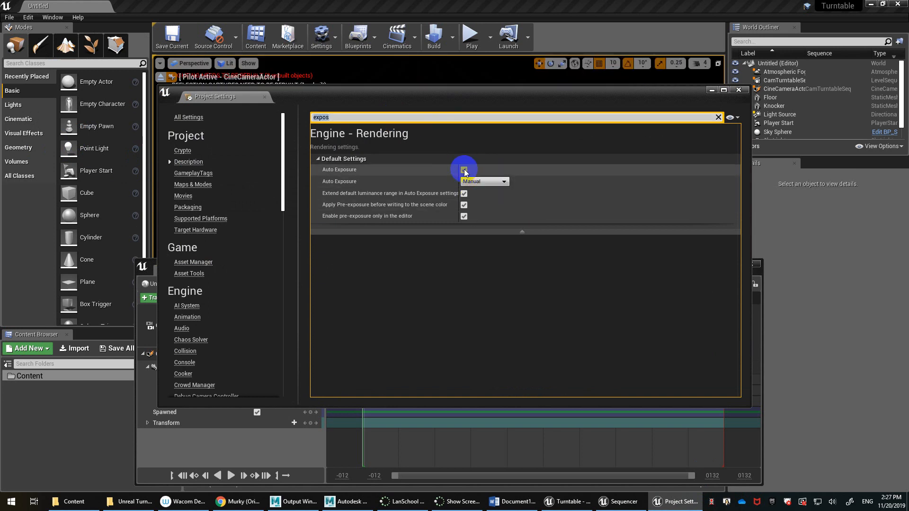
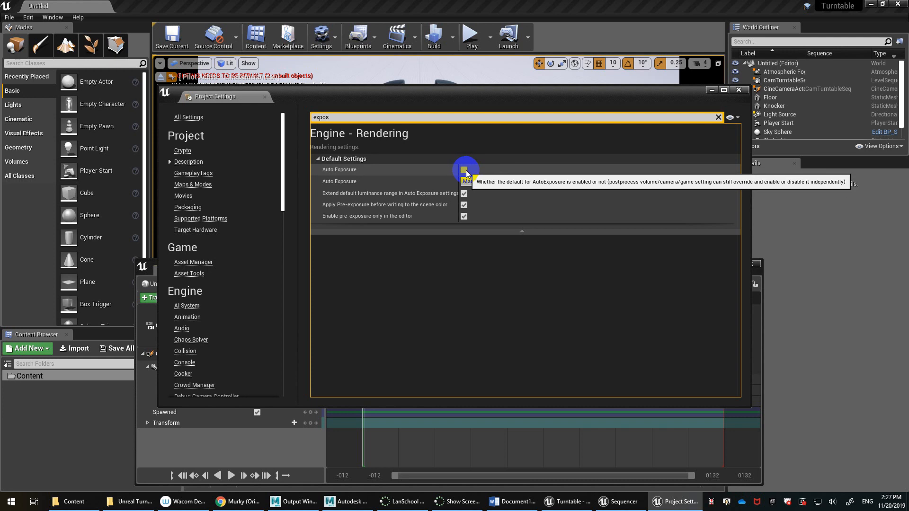
{"action": "left_click", "coordinate": [738, 90]}
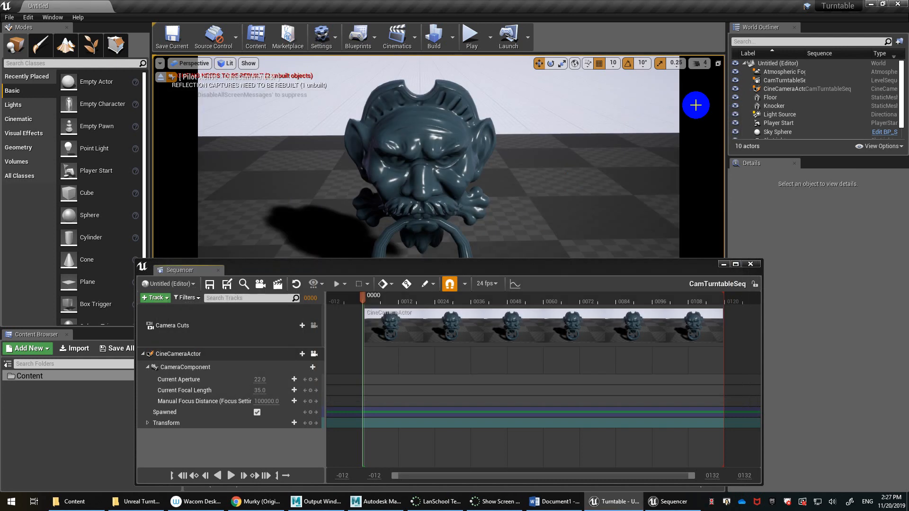
- Reposition the Sequencer window, set the timeline's view range end to 250 and extend the playback range to frame 240
{"action": "left_click_drag", "start_coordinate": [497, 263], "coordinate": [406, 214]}
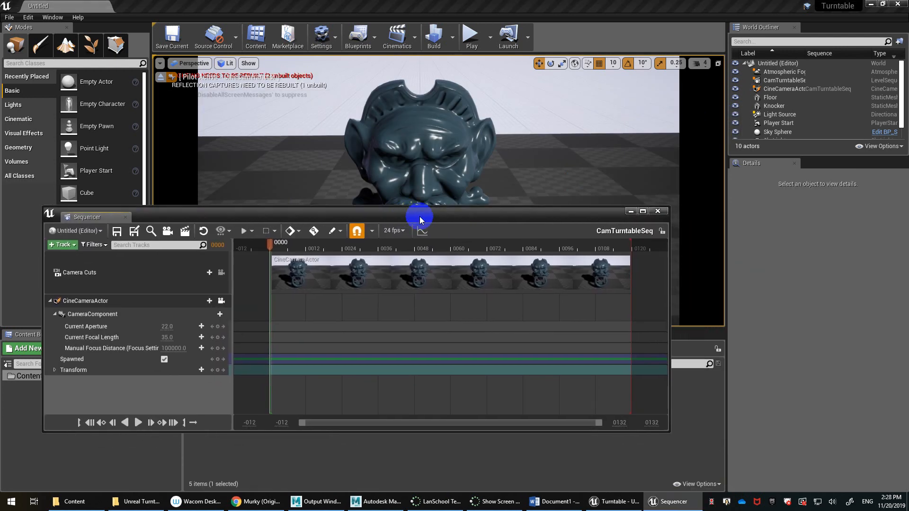
{"action": "left_click_drag", "start_coordinate": [545, 217], "coordinate": [319, 209]}
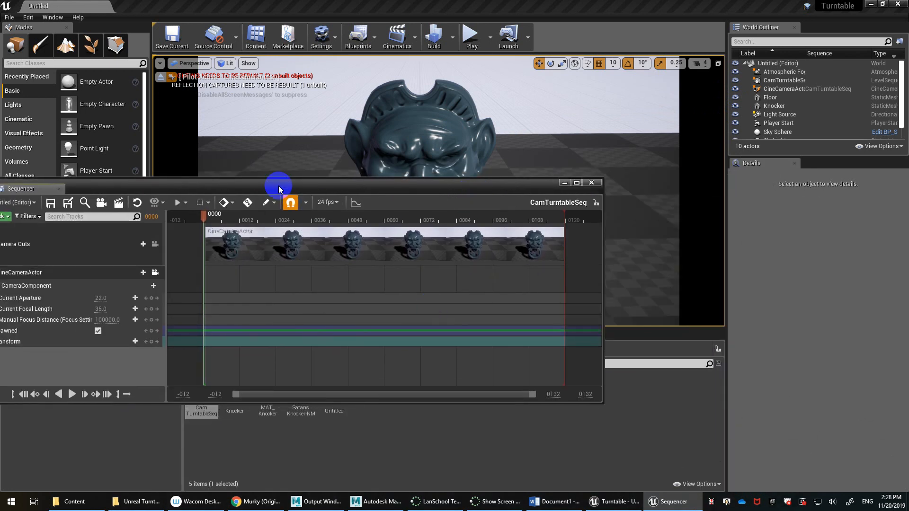
{"action": "left_click_drag", "start_coordinate": [274, 186], "coordinate": [331, 168]}
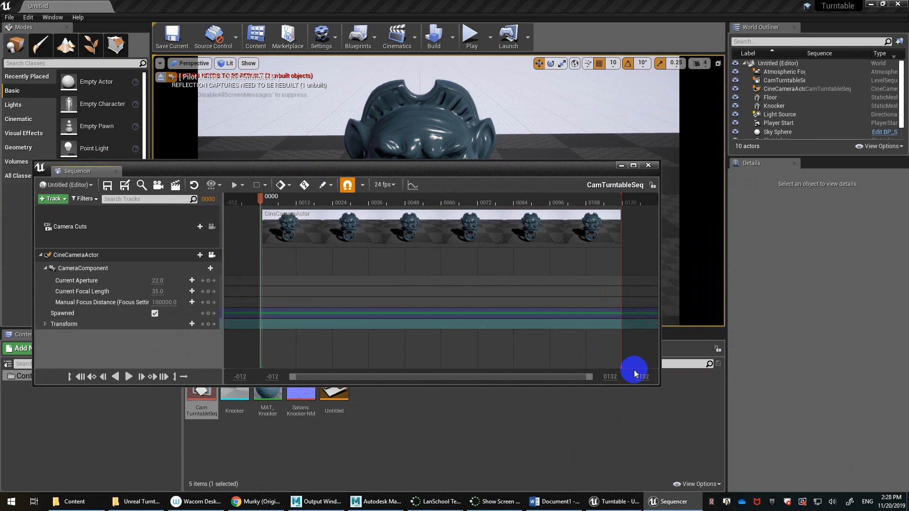
{"action": "left_click", "coordinate": [611, 377]}
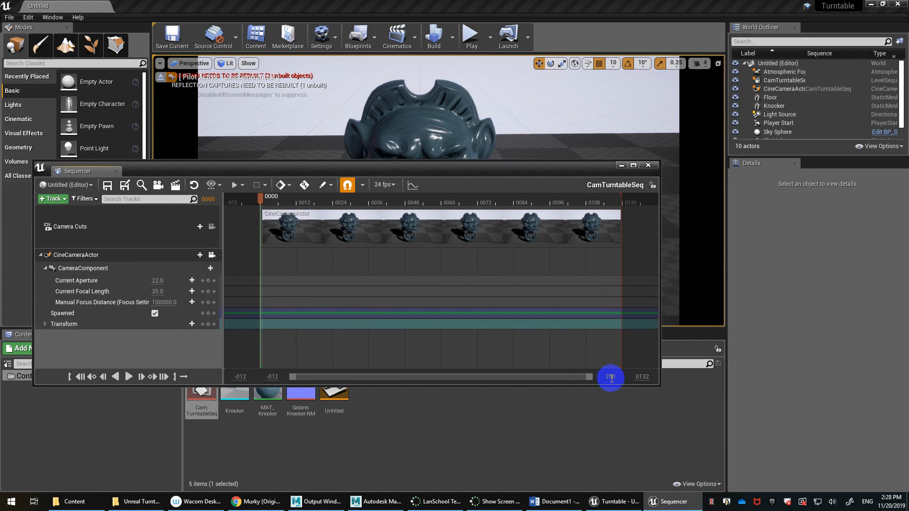
{"action": "type", "text": "250"}
{"action": "key", "text": "Return"}
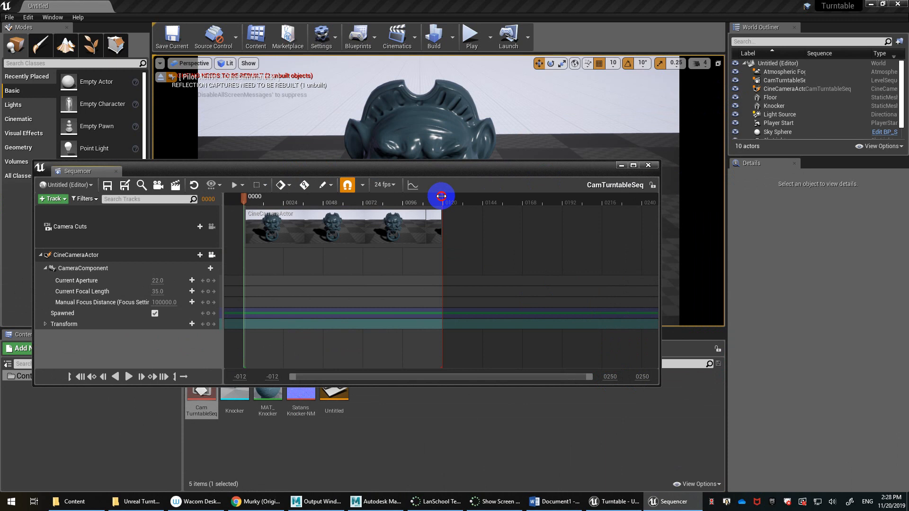
{"action": "left_click_drag", "start_coordinate": [441, 196], "coordinate": [641, 207]}
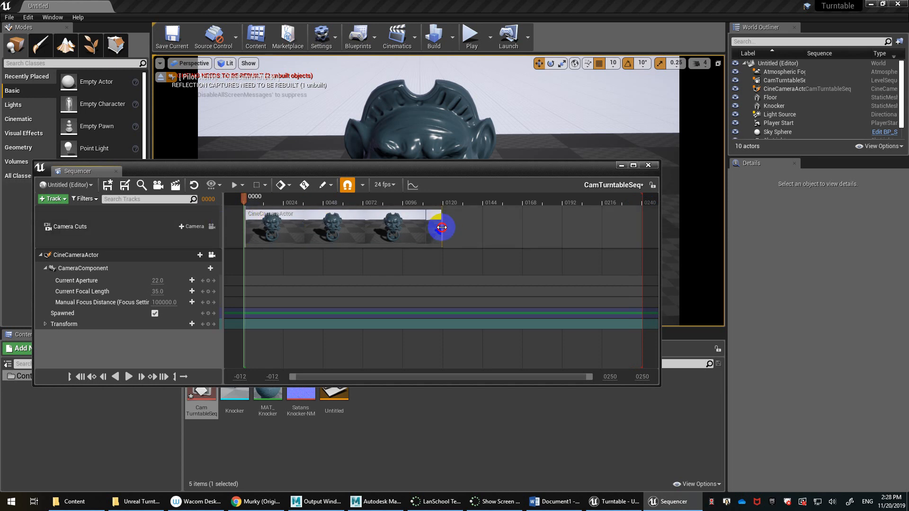
- Stretch the CineCameraActor camera cut across the sequence, slightly beyond both the start and end of the playback range
{"action": "left_click_drag", "start_coordinate": [441, 227], "coordinate": [630, 229]}
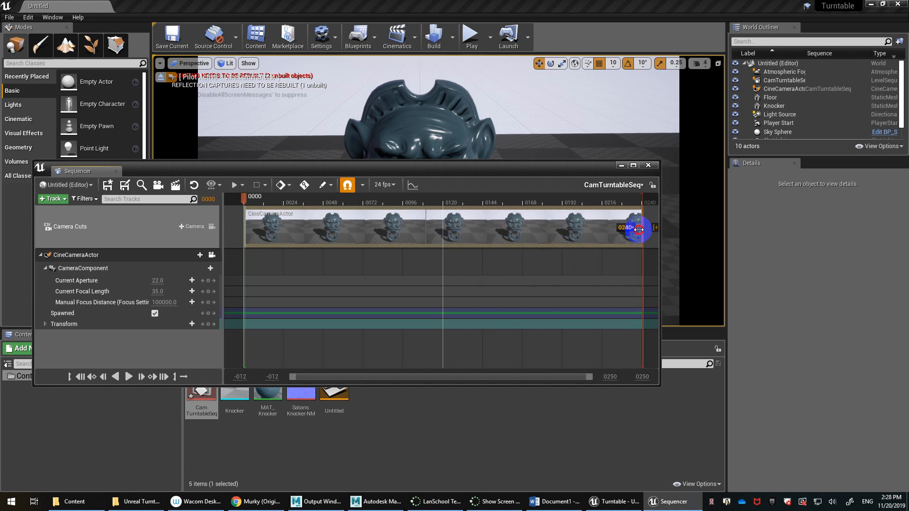
{"action": "left_click_drag", "start_coordinate": [638, 229], "coordinate": [641, 229]}
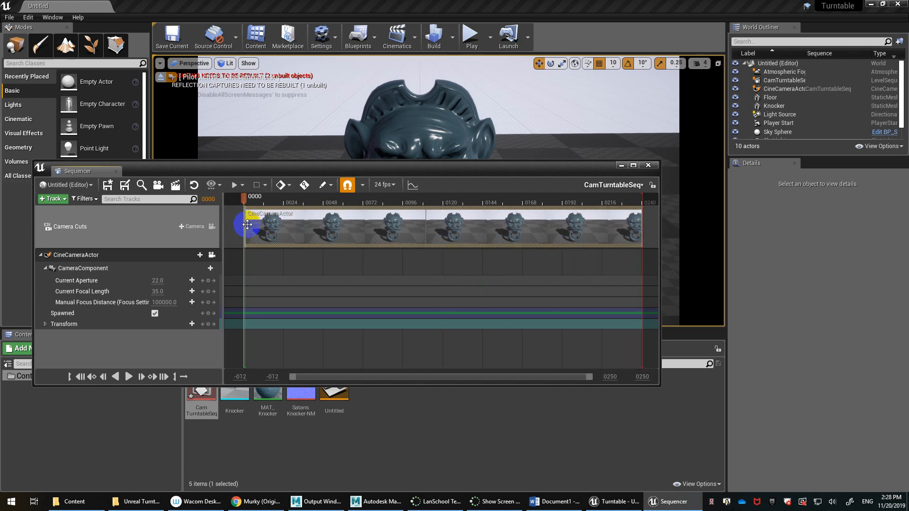
{"action": "left_click_drag", "start_coordinate": [239, 225], "coordinate": [238, 224]}
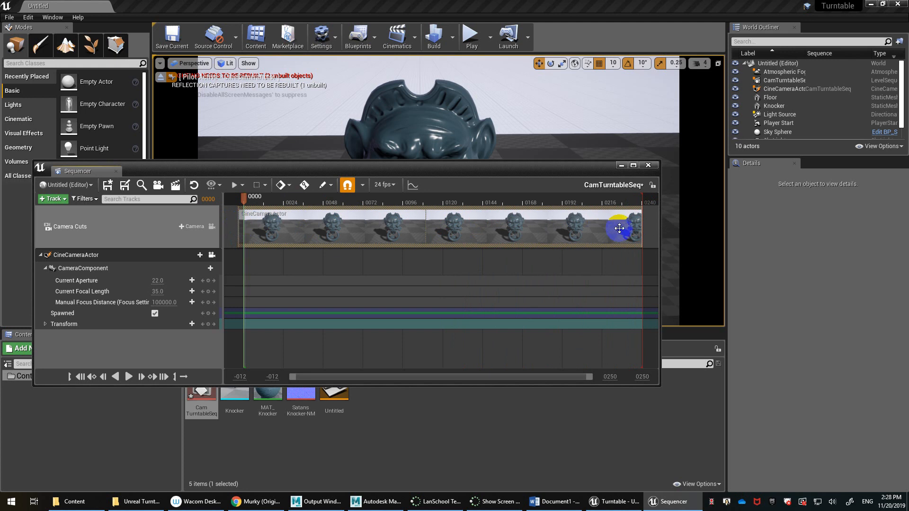
{"action": "left_click_drag", "start_coordinate": [643, 227], "coordinate": [653, 223]}
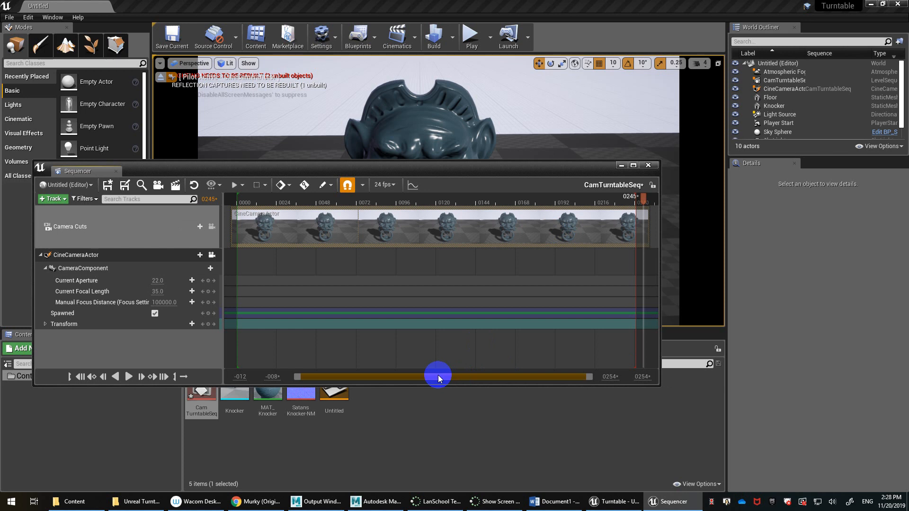
{"action": "left_click_drag", "start_coordinate": [438, 377], "coordinate": [420, 375]}
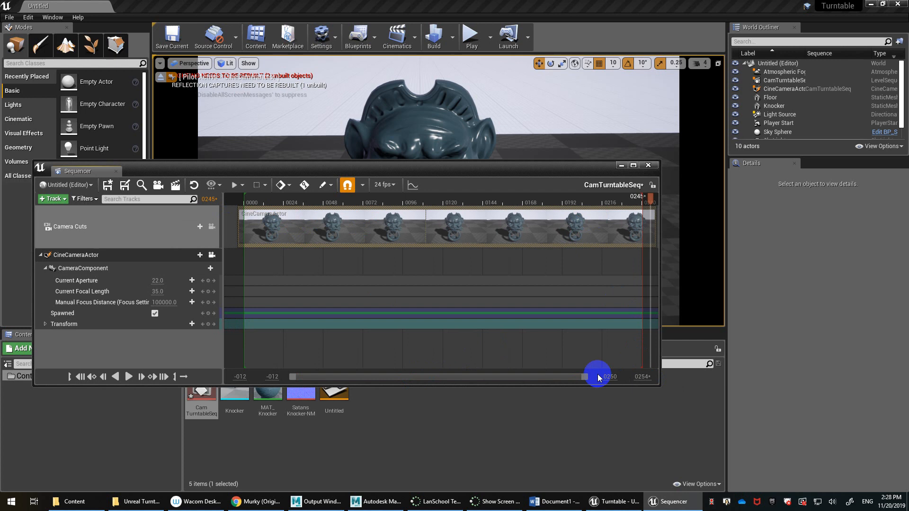
- Move the Sequencer window aside and add the Knocker actor to the sequence
{"action": "left_click_drag", "start_coordinate": [260, 169], "coordinate": [560, 174]}
{"action": "right_click", "coordinate": [422, 348]}
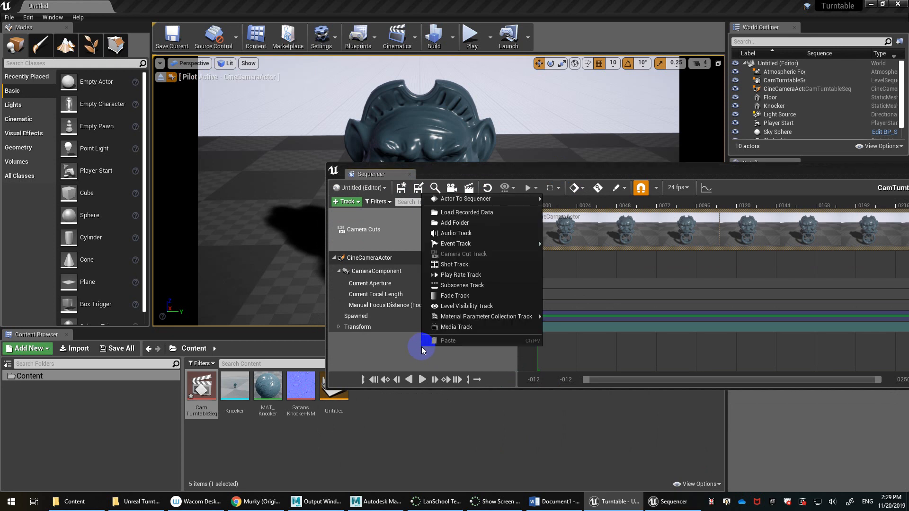
{"action": "left_click", "coordinate": [374, 349]}
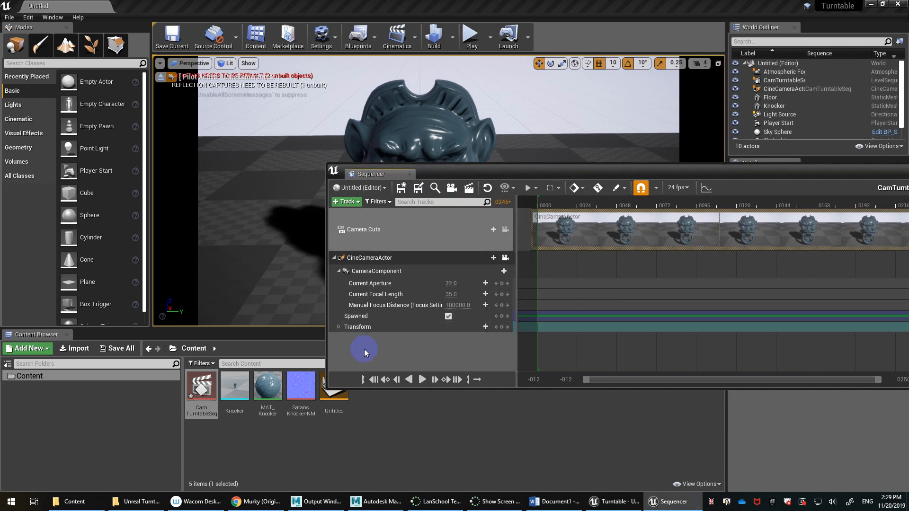
{"action": "right_click", "coordinate": [388, 354]}
{"action": "mouse_move", "coordinate": [468, 203]}
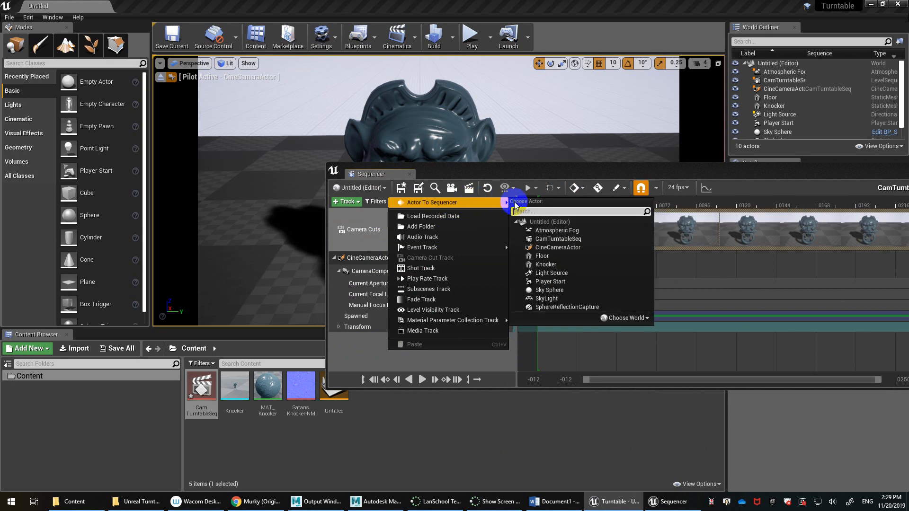
{"action": "left_click", "coordinate": [544, 263]}
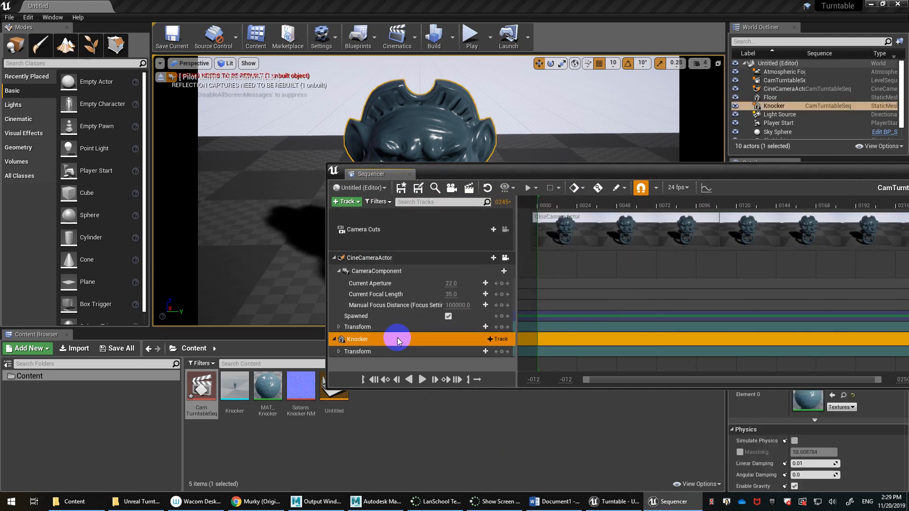
- Reposition and heighten the Sequencer window, and expand the Knocker's Transform and Rotation tracks
{"action": "left_click_drag", "start_coordinate": [485, 171], "coordinate": [293, 184]}
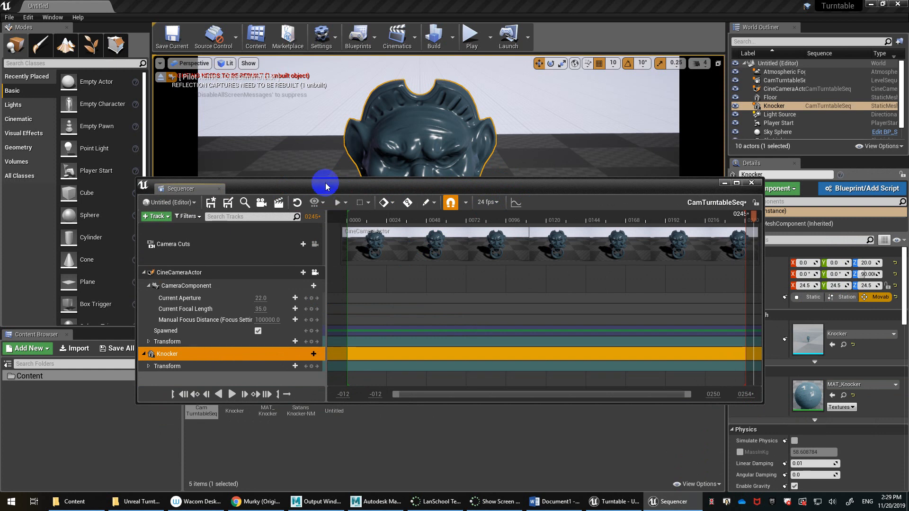
{"action": "left_click_drag", "start_coordinate": [329, 186], "coordinate": [401, 129]}
{"action": "left_click", "coordinate": [194, 358]}
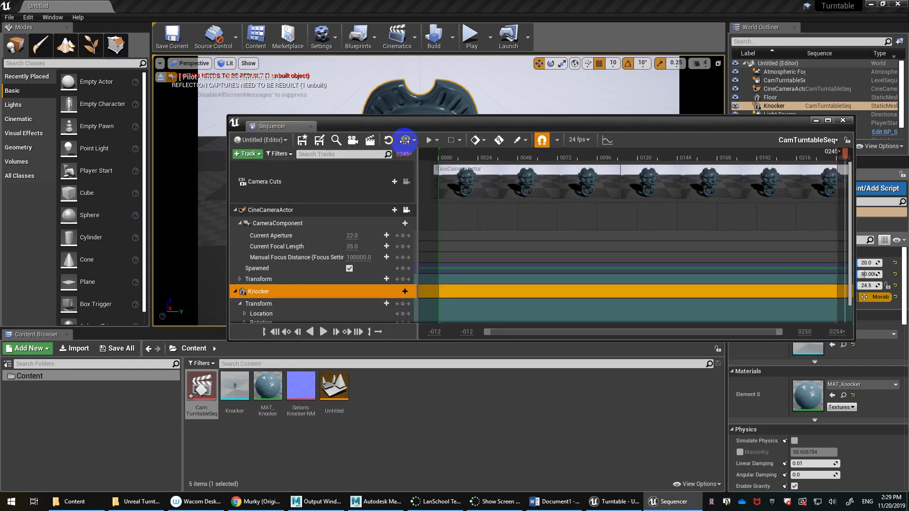
{"action": "left_click_drag", "start_coordinate": [389, 342], "coordinate": [382, 440]}
{"action": "left_click", "coordinate": [245, 322]}
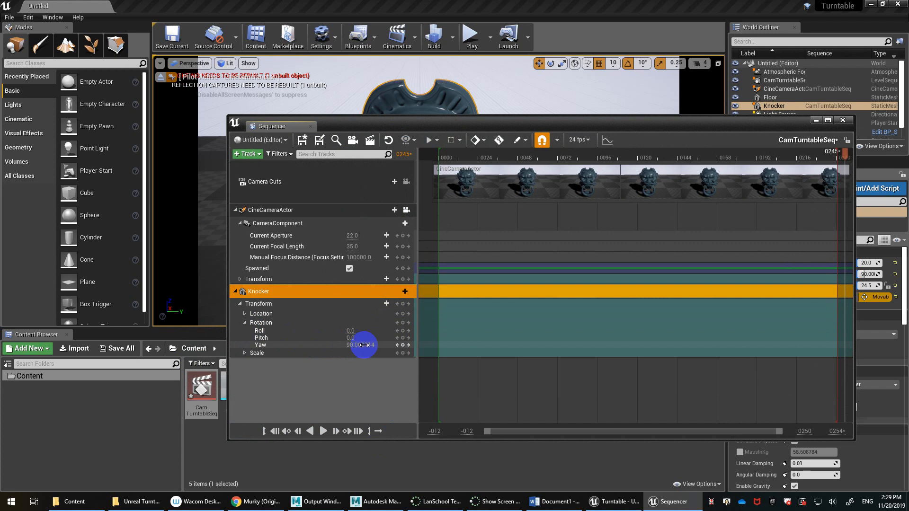
- Move the Sequencer window off the knocker and key the Knocker's yaw at 0 on frame 0
{"action": "left_click_drag", "start_coordinate": [470, 126], "coordinate": [682, 156]}
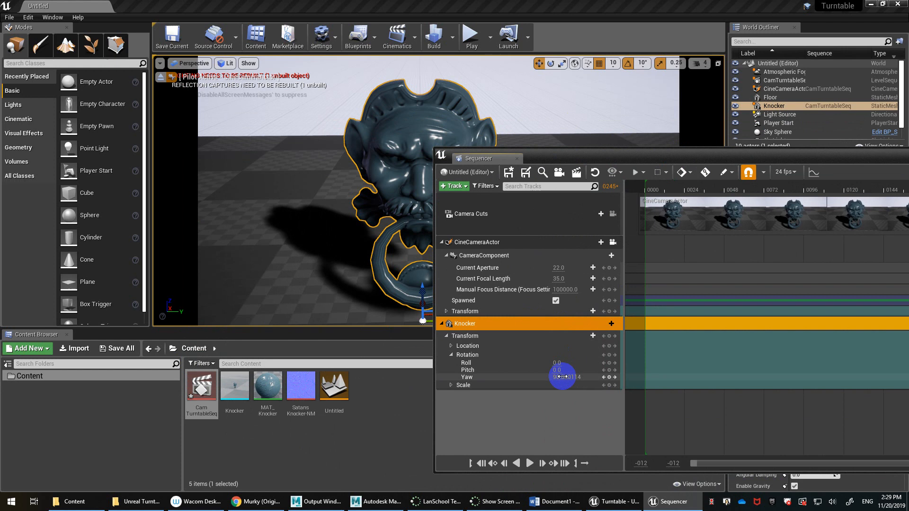
{"action": "left_click", "coordinate": [562, 376]}
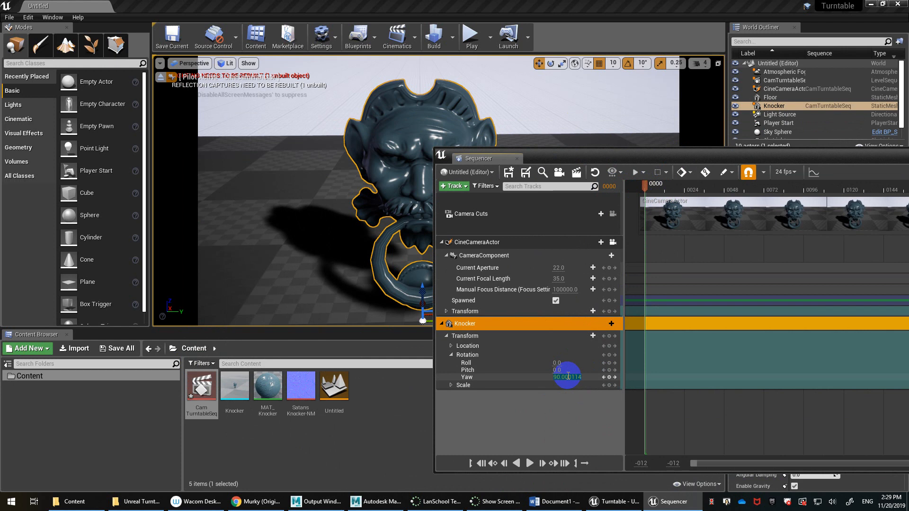
{"action": "key", "text": "Return"}
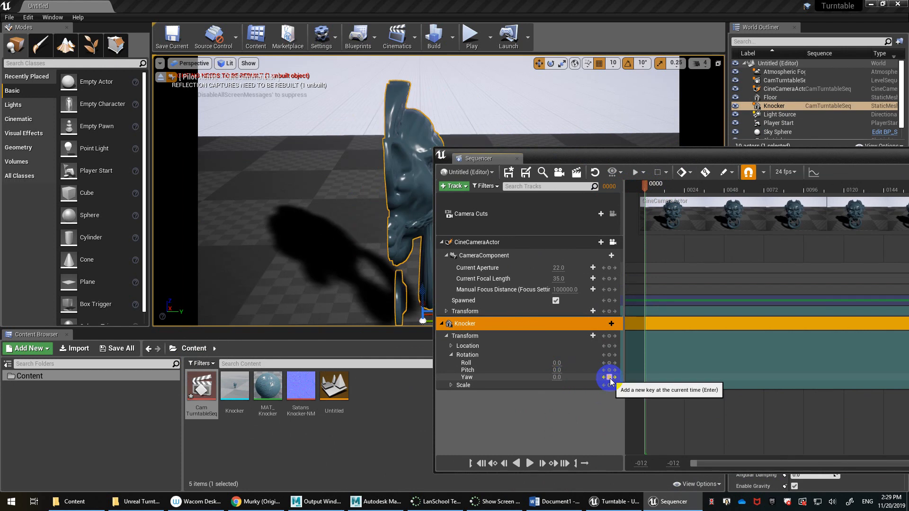
{"action": "left_click", "coordinate": [609, 378]}
- Key the Knocker's yaw at 360 on frame 240 and move the Sequencer window clear of the model
{"action": "left_click_drag", "start_coordinate": [659, 156], "coordinate": [584, 192]}
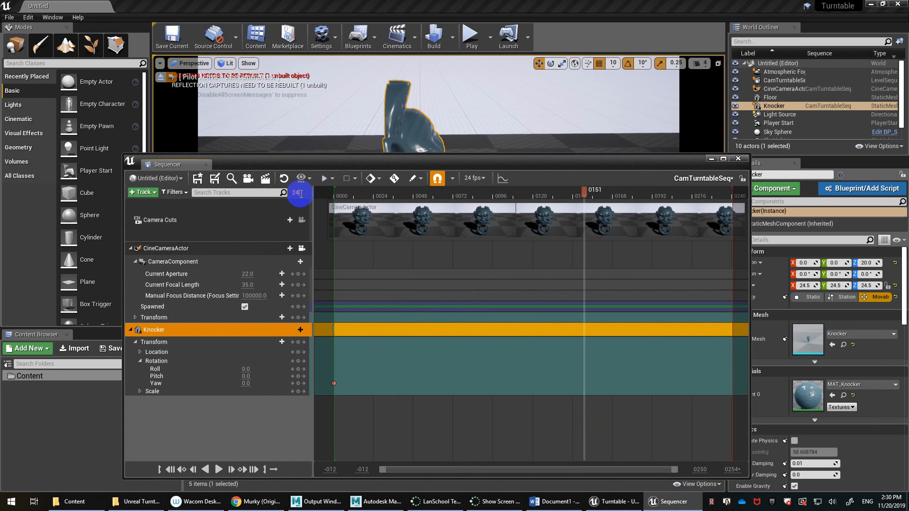
{"action": "key", "text": "Return"}
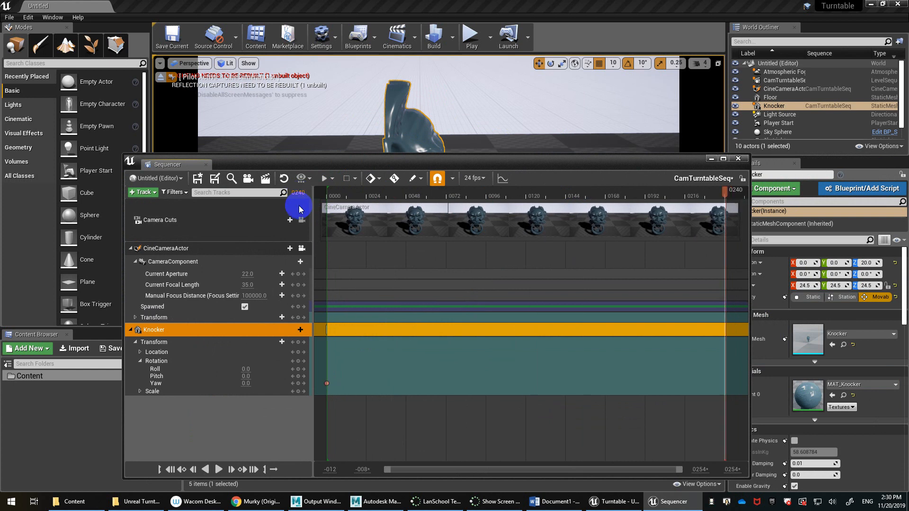
{"action": "left_click", "coordinate": [245, 383]}
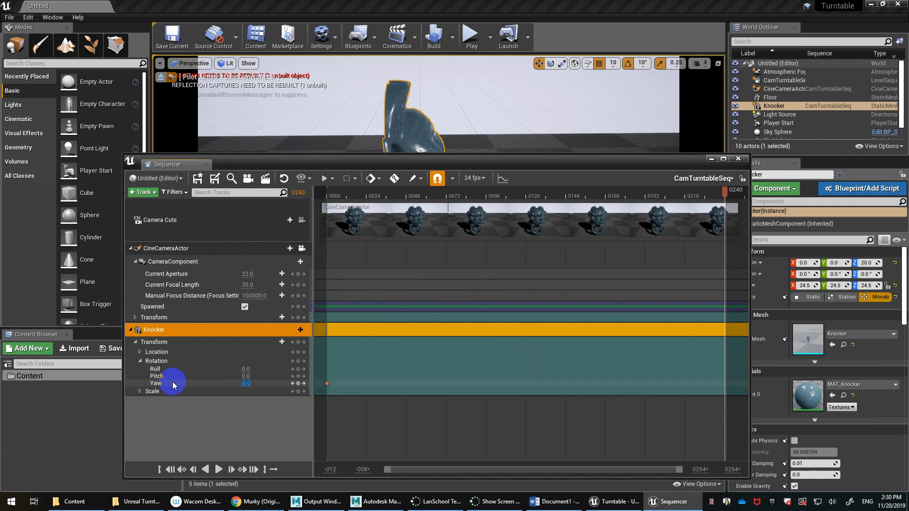
{"action": "type", "text": "360"}
{"action": "key", "text": "Return"}
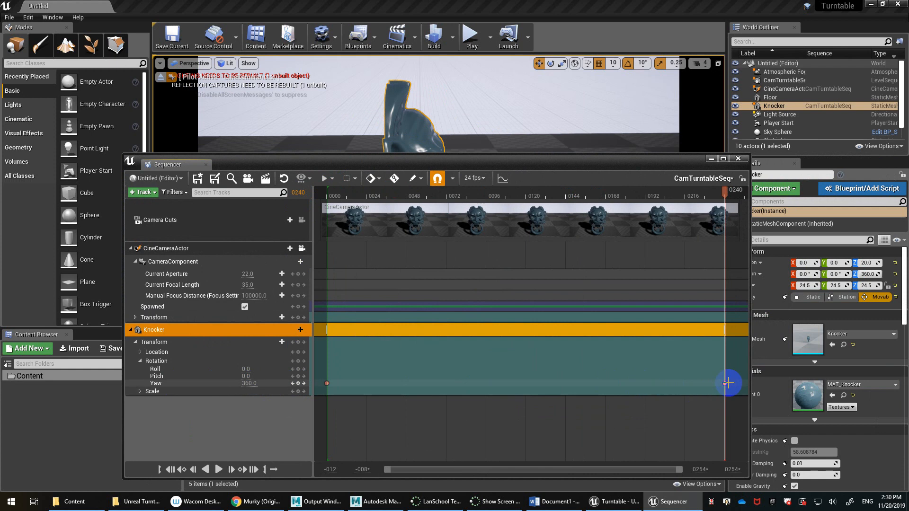
{"action": "left_click_drag", "start_coordinate": [578, 169], "coordinate": [750, 140]}
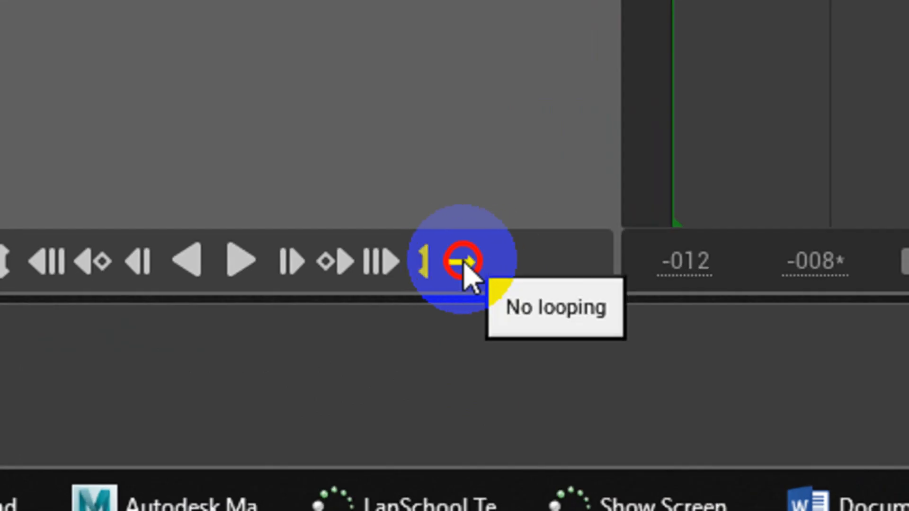
- Turn on looping for the sequence, play it with the Sequencer window minimized to watch the knocker rotate, and pause playback
{"action": "left_click", "coordinate": [462, 263]}
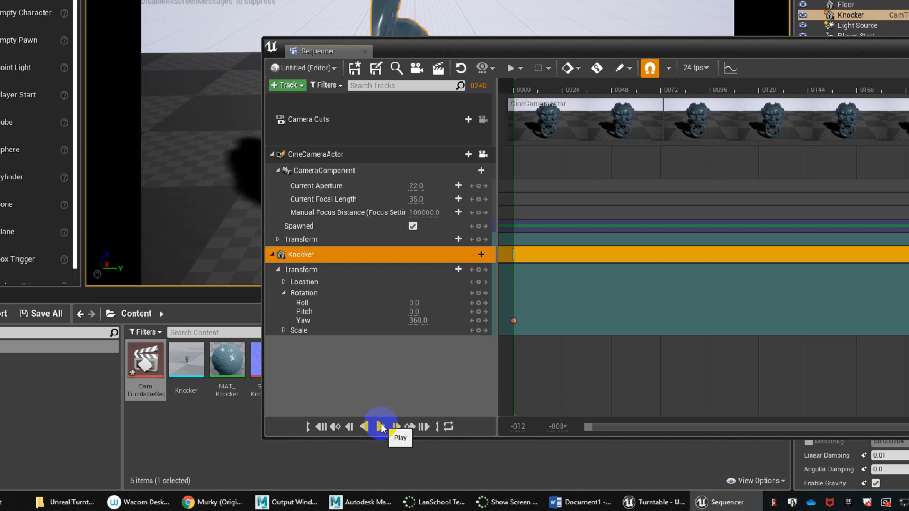
{"action": "left_click", "coordinate": [381, 427]}
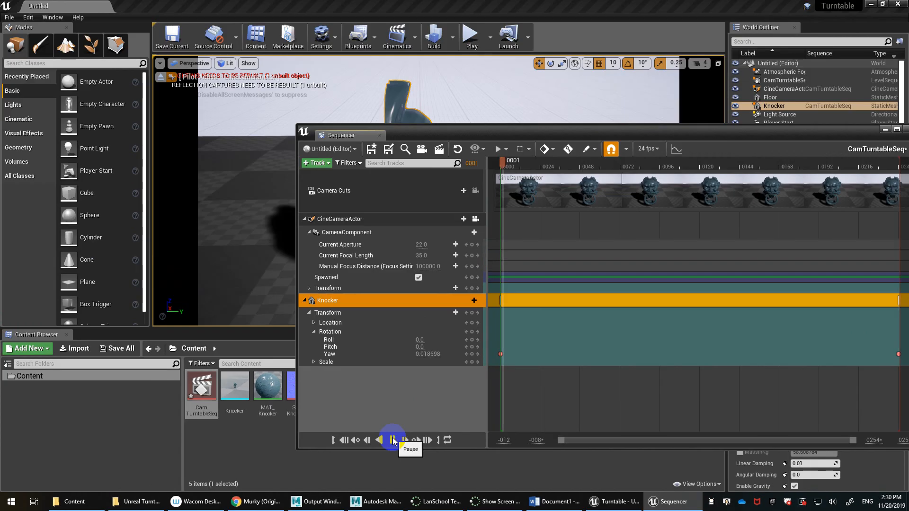
{"action": "left_click", "coordinate": [884, 129]}
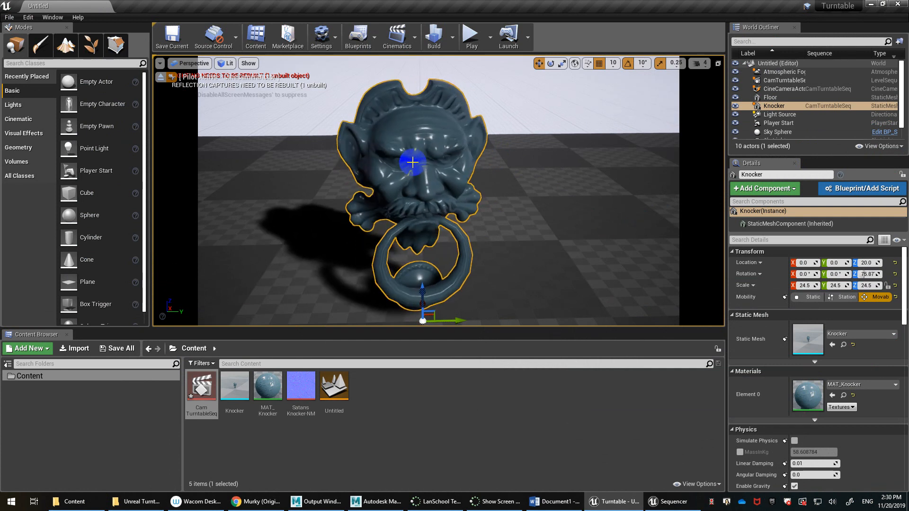
{"action": "left_click", "coordinate": [682, 507]}
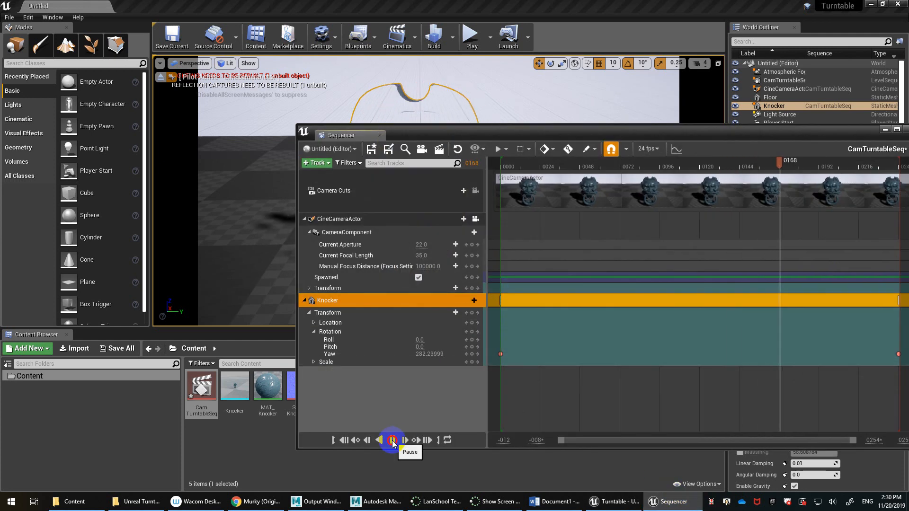
{"action": "left_click", "coordinate": [391, 440]}
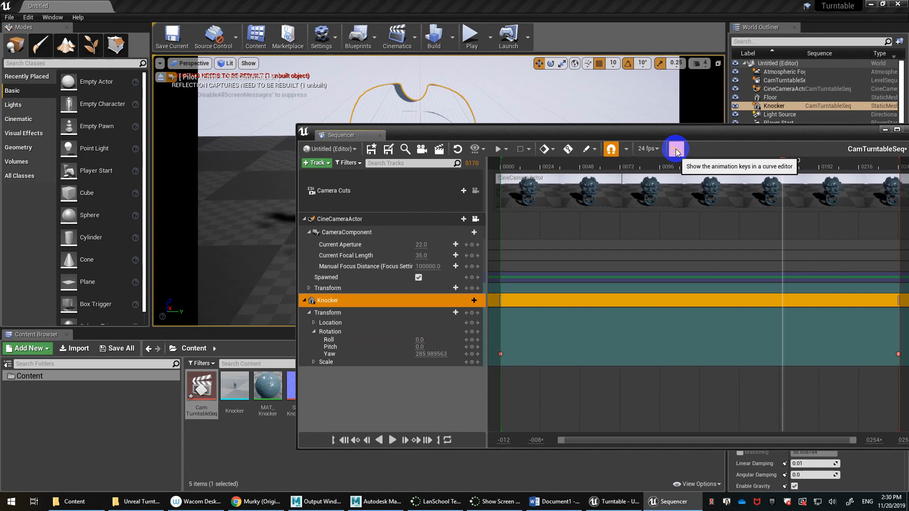
- Open the Knocker's Rotation Yaw curve in the curve editor, set both keys to linear interpolation, and close the editor
{"action": "left_click", "coordinate": [460, 251]}
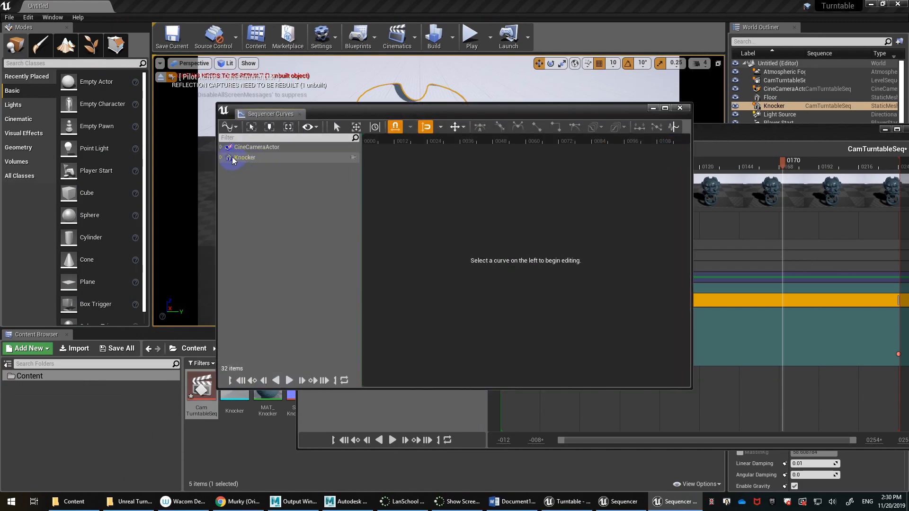
{"action": "left_click", "coordinate": [220, 157]}
{"action": "left_click", "coordinate": [226, 168]}
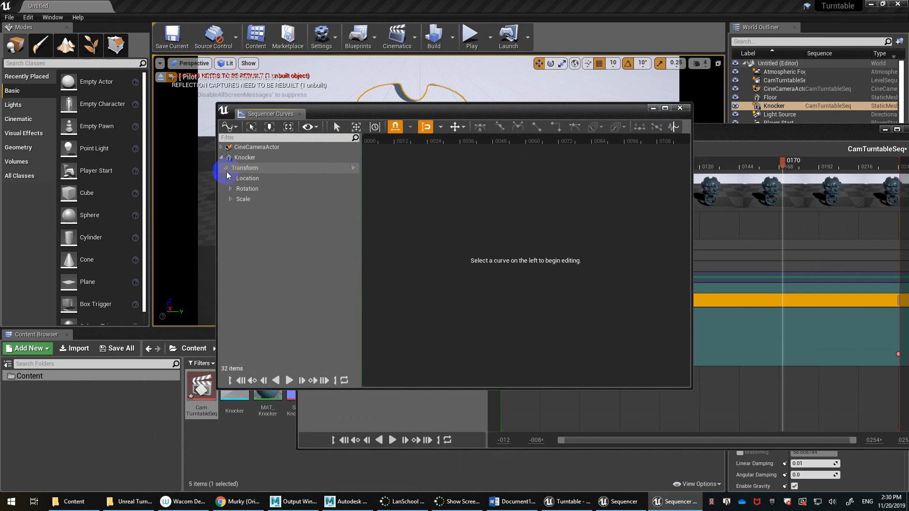
{"action": "left_click", "coordinate": [231, 189]}
{"action": "left_click", "coordinate": [249, 220]}
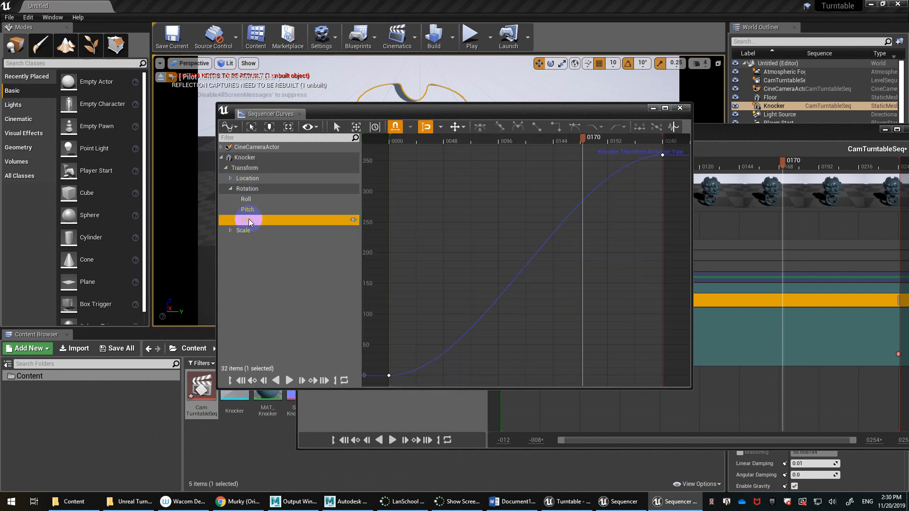
{"action": "left_click_drag", "start_coordinate": [677, 148], "coordinate": [371, 385]}
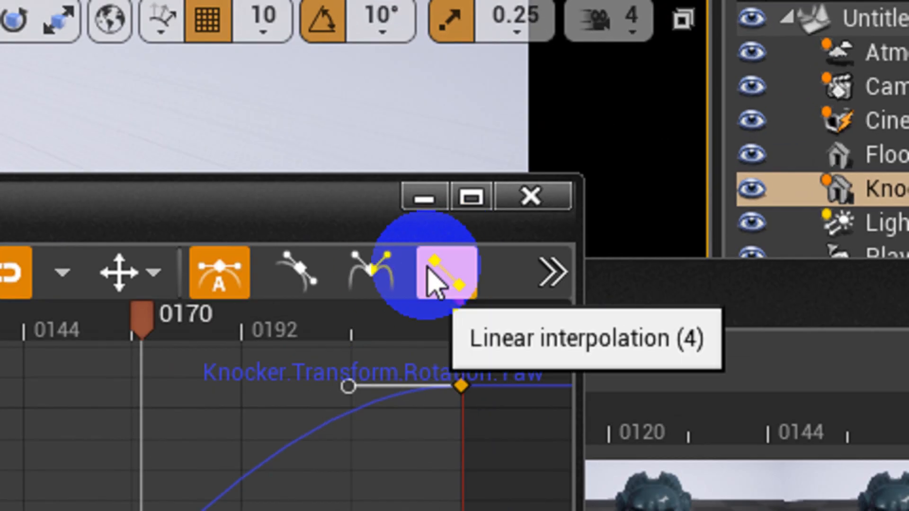
{"action": "left_click", "coordinate": [428, 272]}
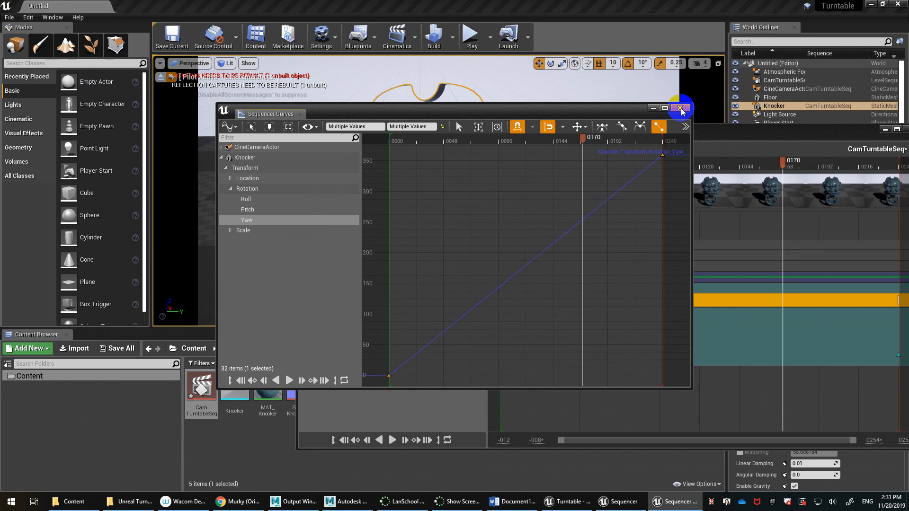
{"action": "left_click", "coordinate": [680, 109]}
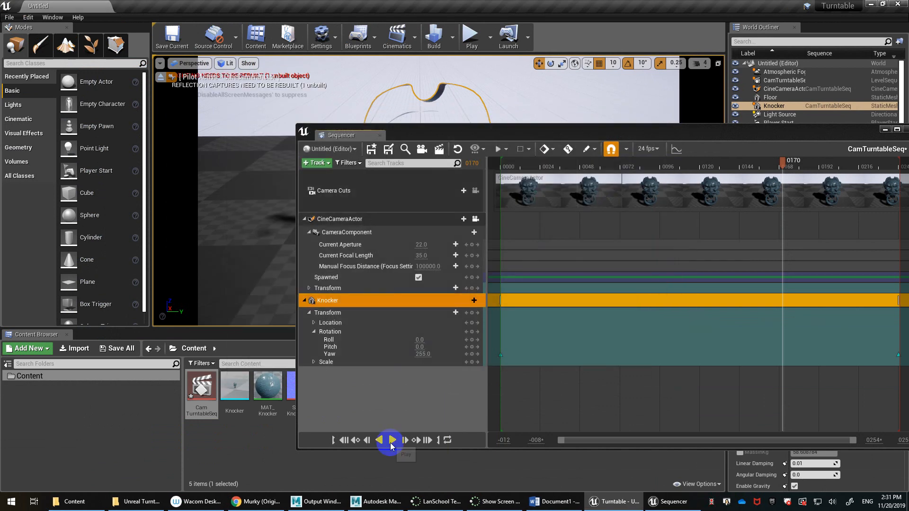
- Play the sequence with the Sequencer window minimized to check the evenness of the rotation, and pause playback
{"action": "left_click", "coordinate": [392, 440]}
{"action": "left_click", "coordinate": [885, 129]}
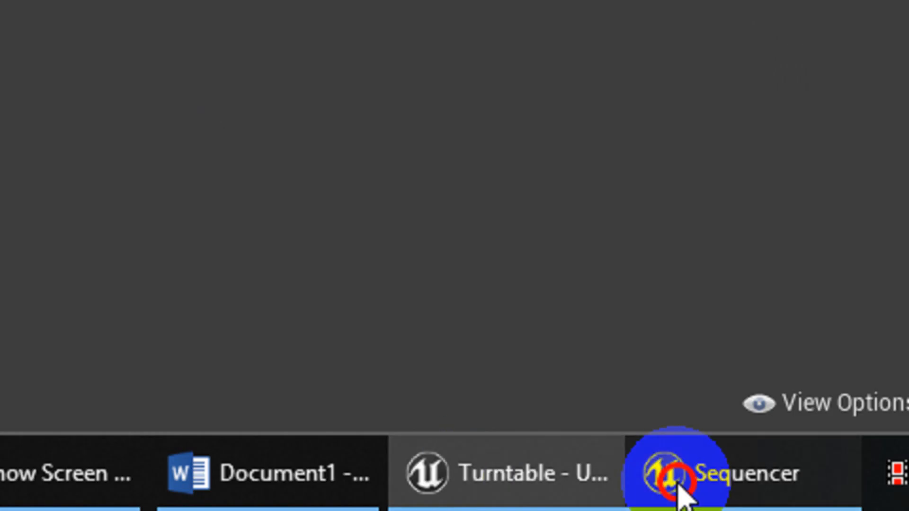
{"action": "left_click", "coordinate": [657, 505]}
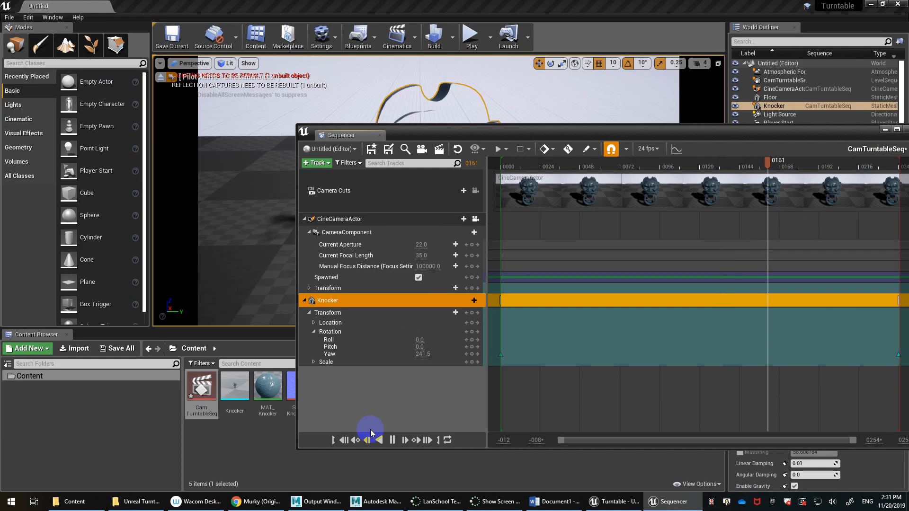
{"action": "left_click", "coordinate": [392, 440]}
- Move the Sequencer window below the knocker's head and scrub to frame 147 to examine the back of the model unobstructed
{"action": "left_click_drag", "start_coordinate": [675, 134], "coordinate": [430, 199]}
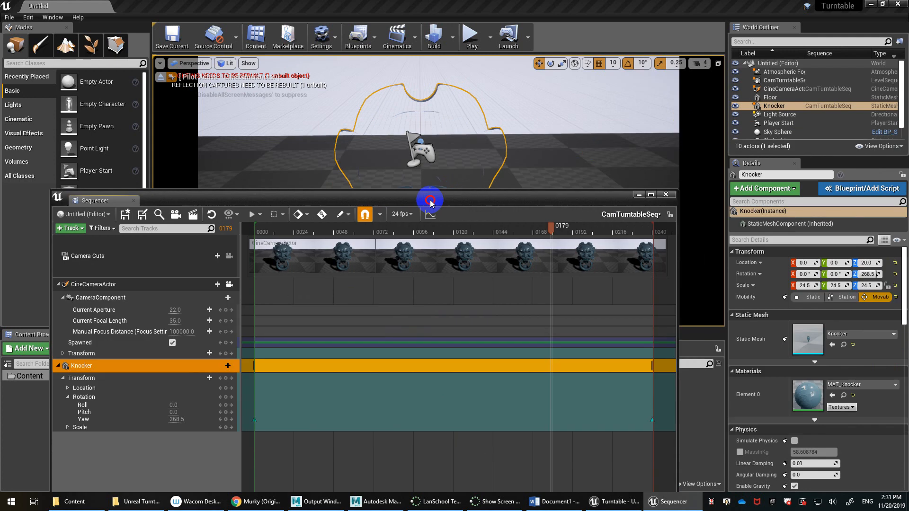
{"action": "left_click", "coordinate": [638, 194]}
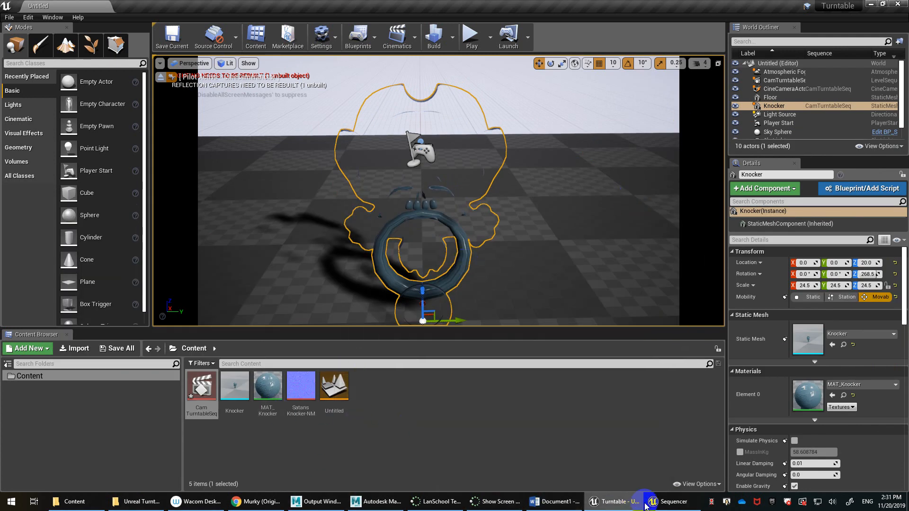
{"action": "left_click", "coordinate": [667, 501]}
{"action": "left_click_drag", "start_coordinate": [481, 229], "coordinate": [322, 228]}
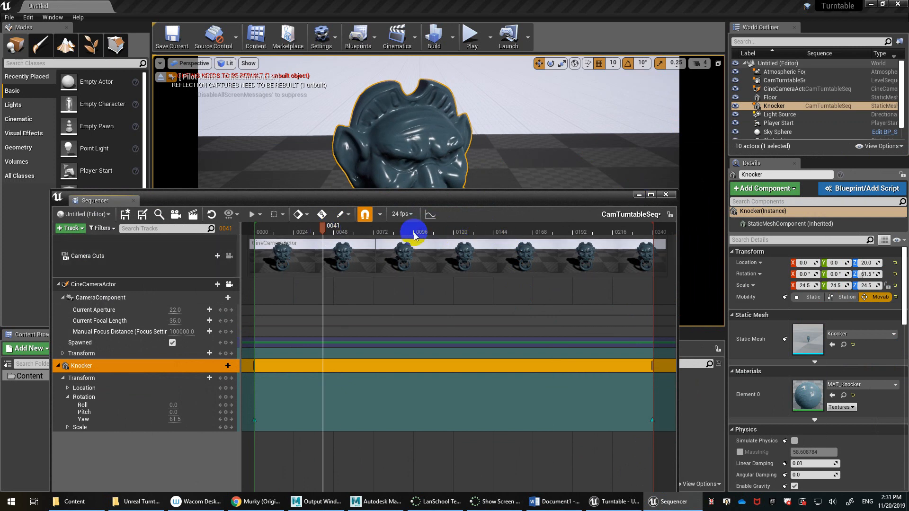
{"action": "left_click_drag", "start_coordinate": [414, 229], "coordinate": [497, 232]}
{"action": "left_click", "coordinate": [638, 195]}
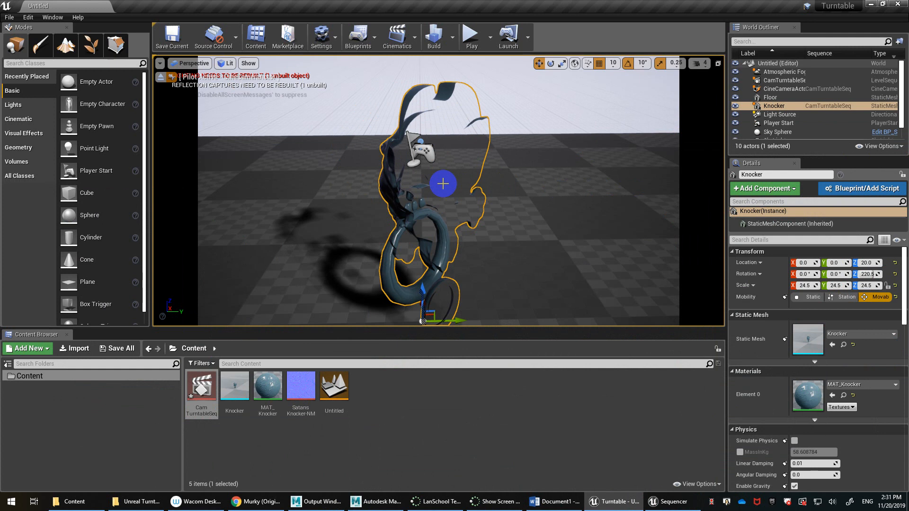
- Enable Two Sided on the MAT_Knocker material and close its editor, applying the changes to the original material
{"action": "left_click", "coordinate": [267, 380]}
{"action": "double_click", "coordinate": [267, 381]}
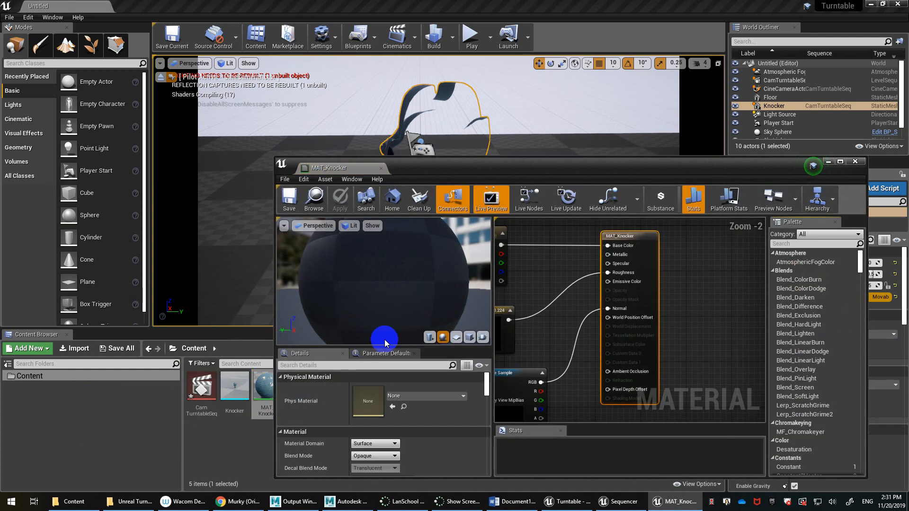
{"action": "scroll", "coordinate": [407, 380], "scroll_direction": "down", "scroll_amount": 3}
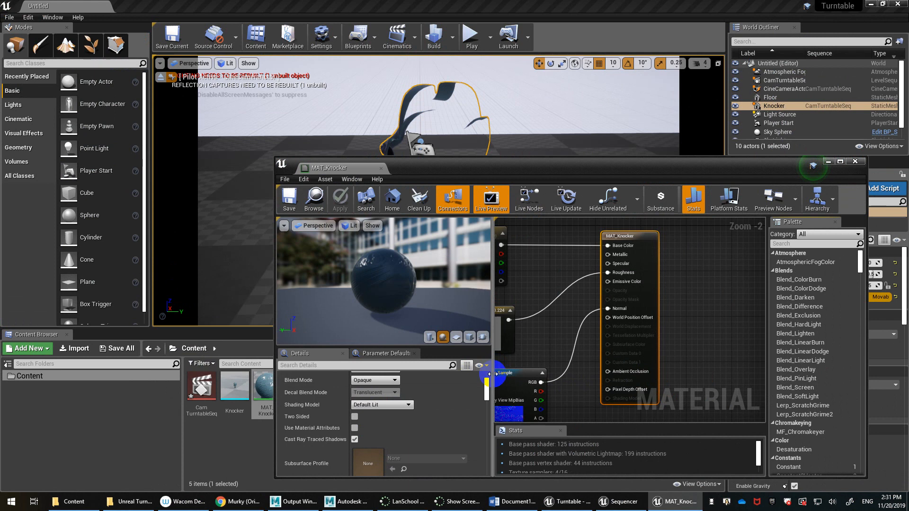
{"action": "left_click_drag", "start_coordinate": [493, 374], "coordinate": [463, 387]}
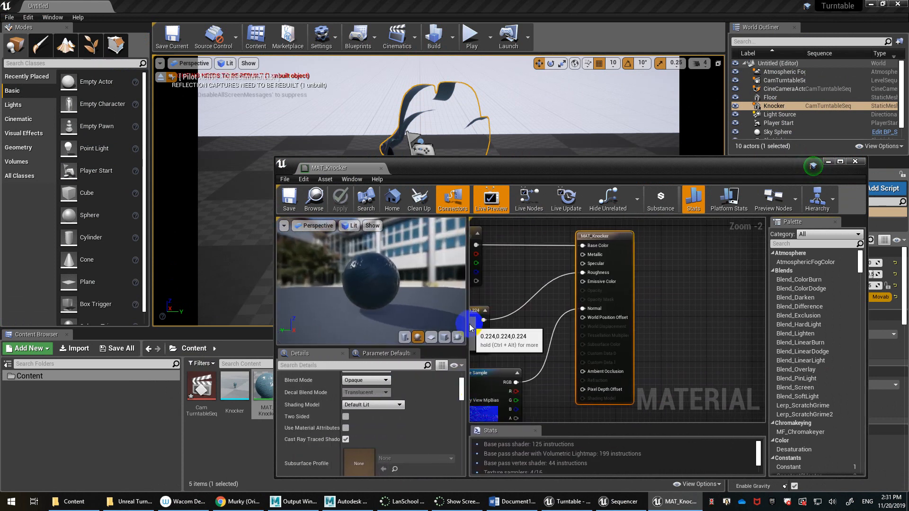
{"action": "left_click_drag", "start_coordinate": [470, 321], "coordinate": [445, 334]}
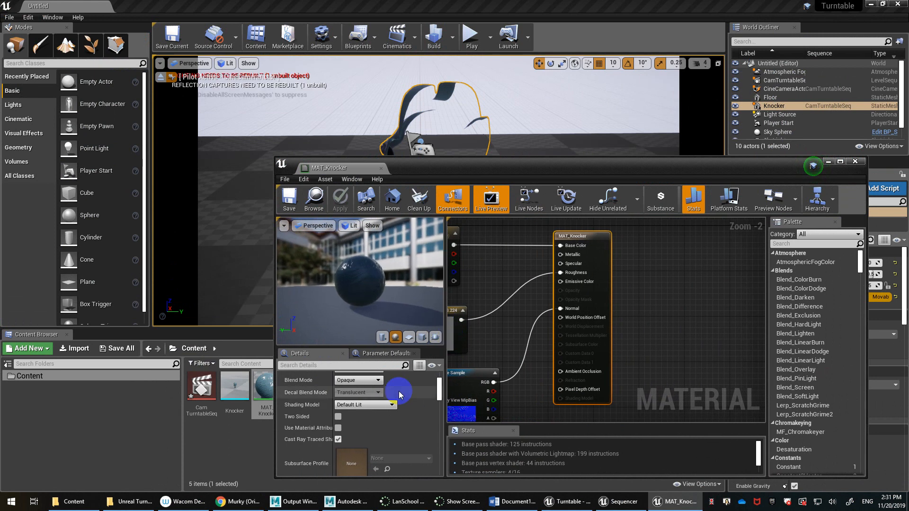
{"action": "left_click", "coordinate": [337, 416]}
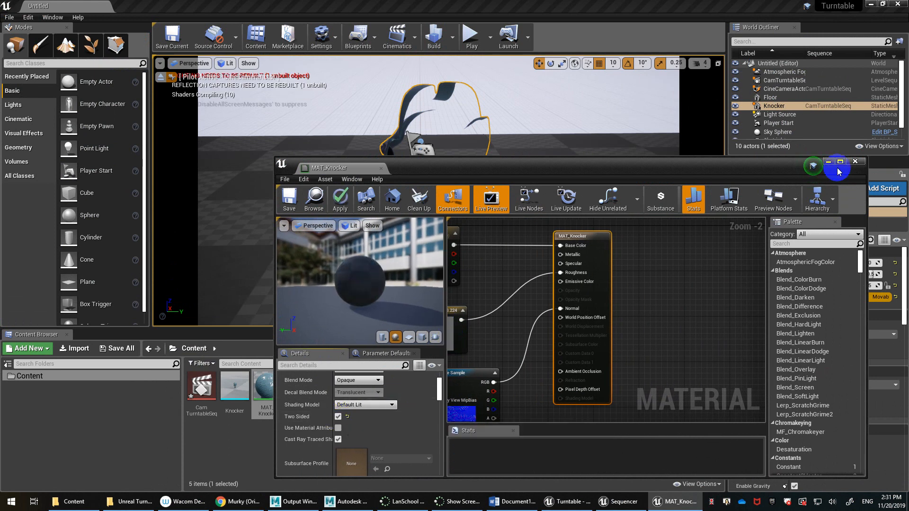
{"action": "left_click", "coordinate": [855, 161]}
{"action": "left_click", "coordinate": [484, 281]}
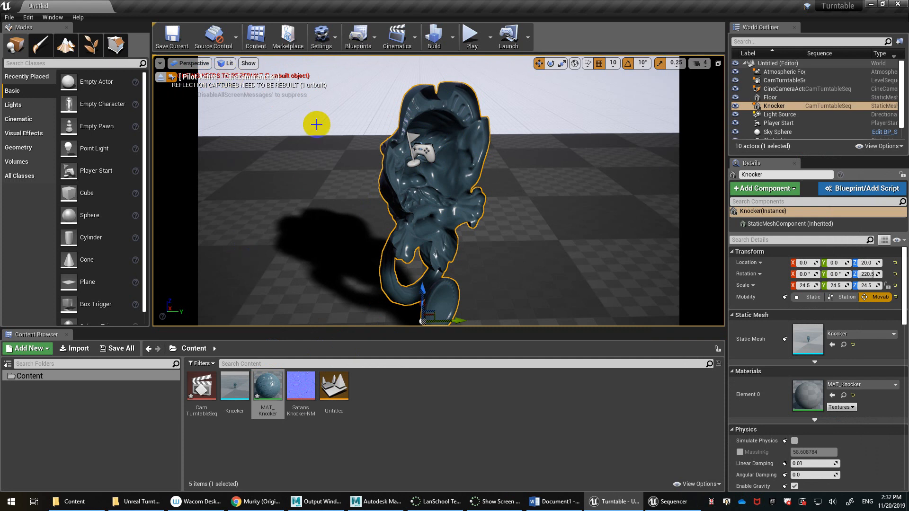
- Build only the lighting for the level
{"action": "left_click", "coordinate": [455, 36]}
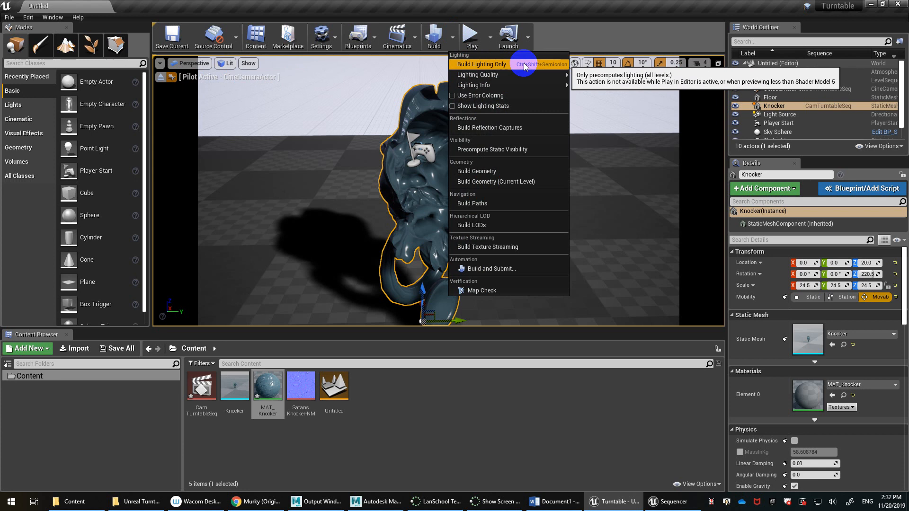
{"action": "left_click", "coordinate": [525, 67]}
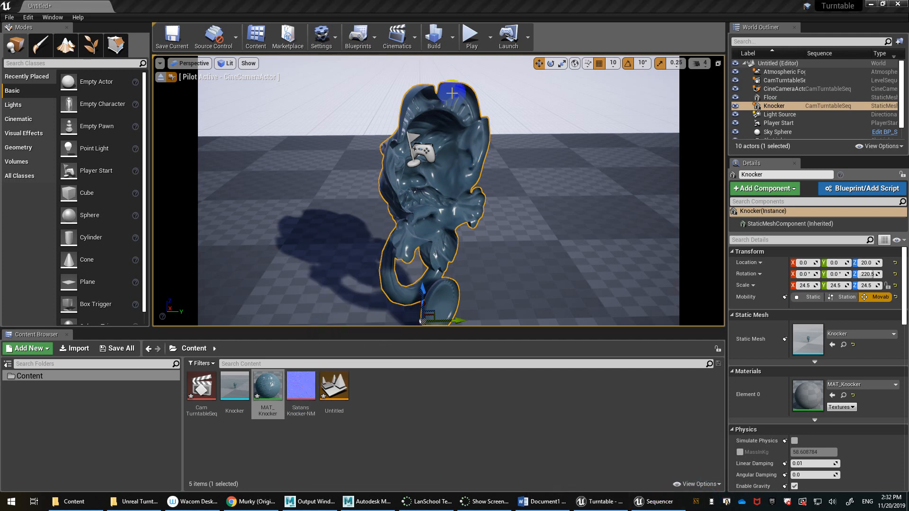
{"action": "left_click", "coordinate": [452, 37]}
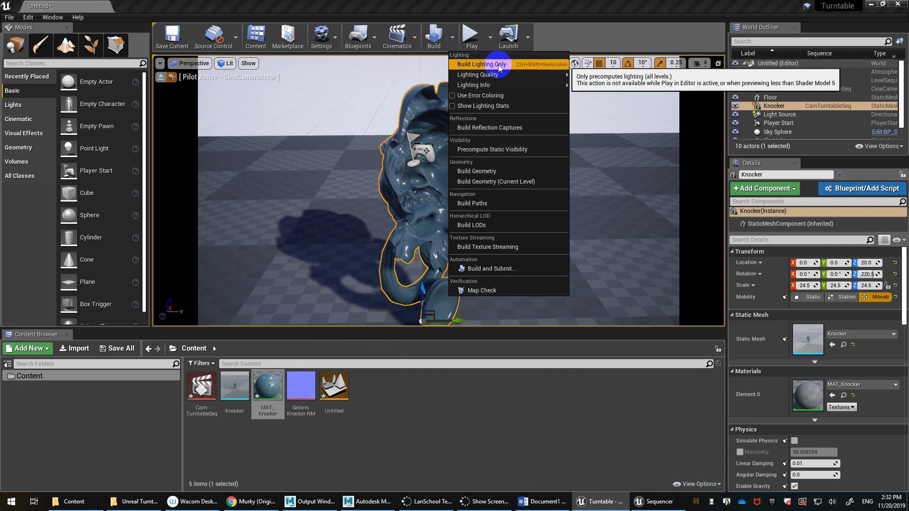
{"action": "left_click", "coordinate": [348, 418]}
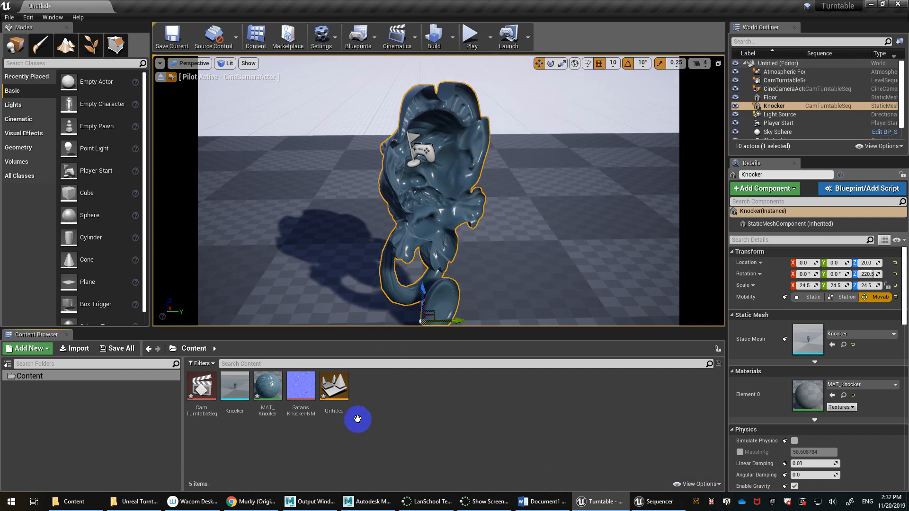
- Reopen MAT_Knocker, toggle its Two Sided option off and on again, and close it, applying the changes
{"action": "double_click", "coordinate": [268, 391]}
{"action": "scroll", "coordinate": [374, 433], "scroll_direction": "down", "scroll_amount": 3}
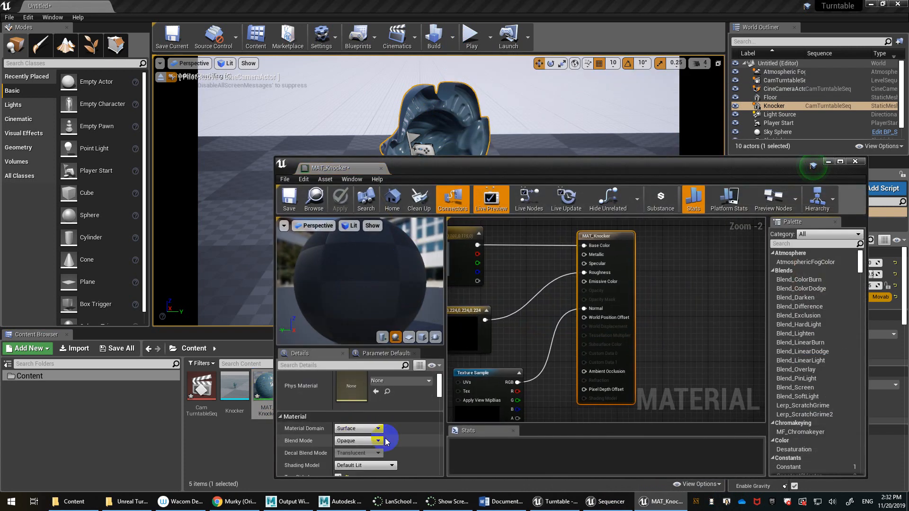
{"action": "left_click", "coordinate": [338, 431]}
{"action": "left_click", "coordinate": [338, 431]}
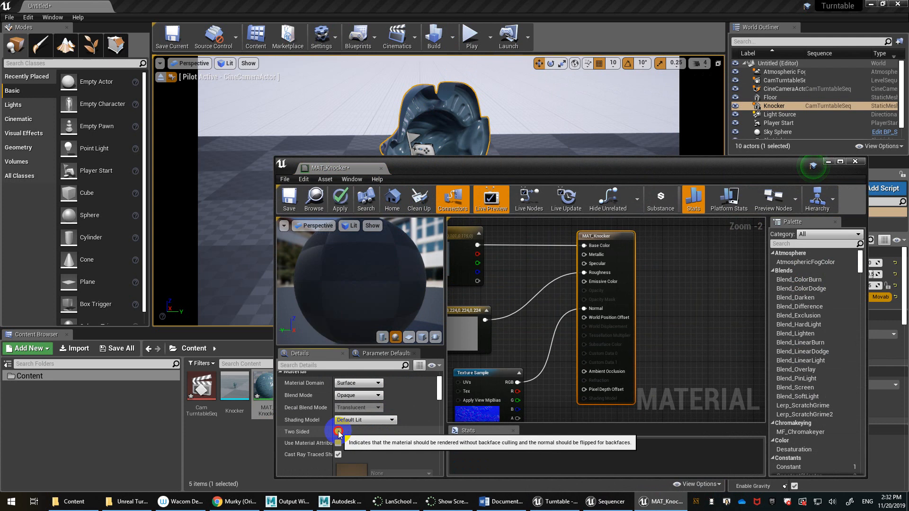
{"action": "left_click", "coordinate": [854, 161]}
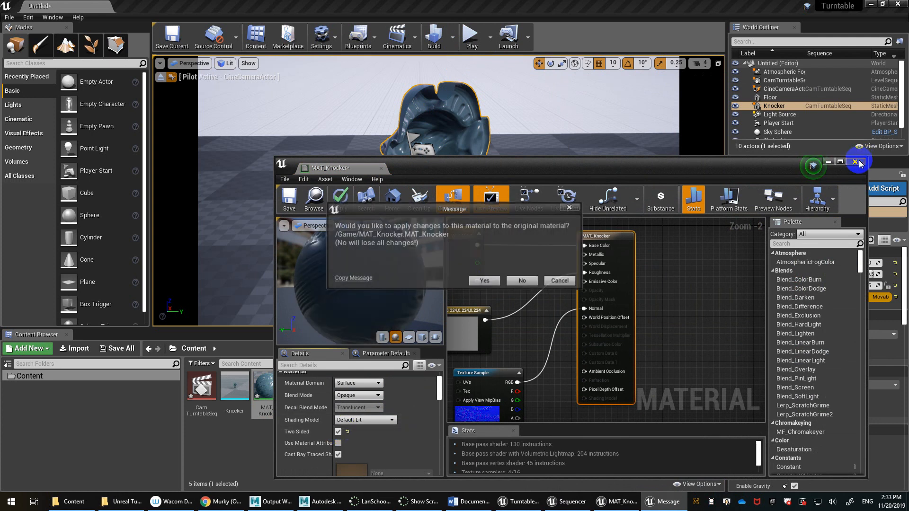
{"action": "left_click", "coordinate": [478, 281]}
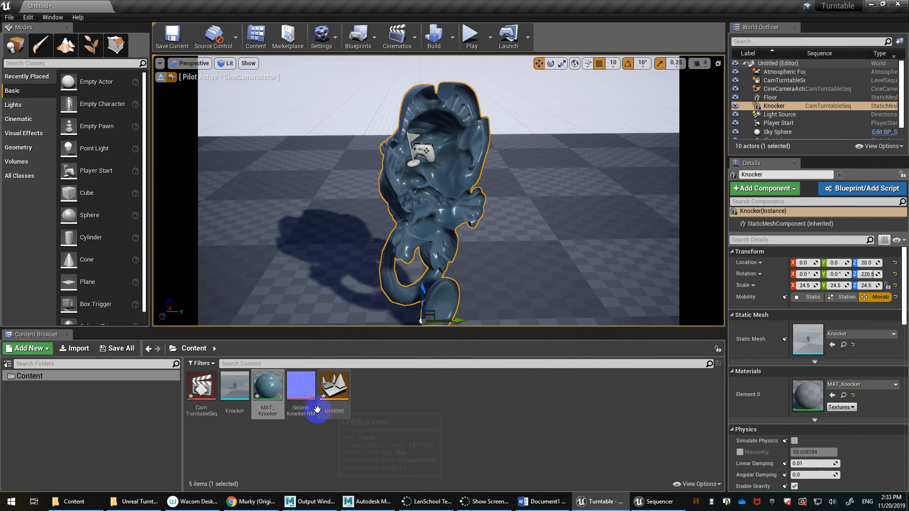
- Bring back the Sequencer window, reposition it below the knocker, and select the CineCameraActor track
{"action": "left_click", "coordinate": [662, 502]}
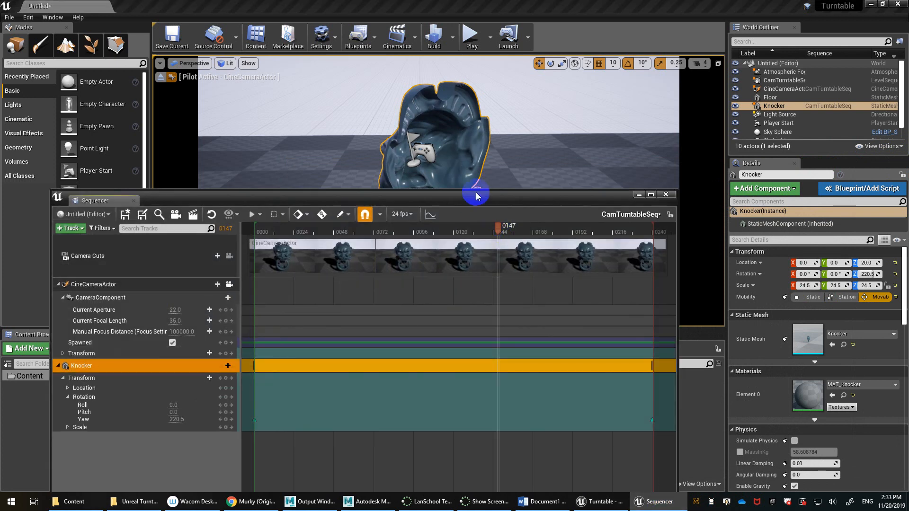
{"action": "left_click_drag", "start_coordinate": [476, 196], "coordinate": [282, 283]}
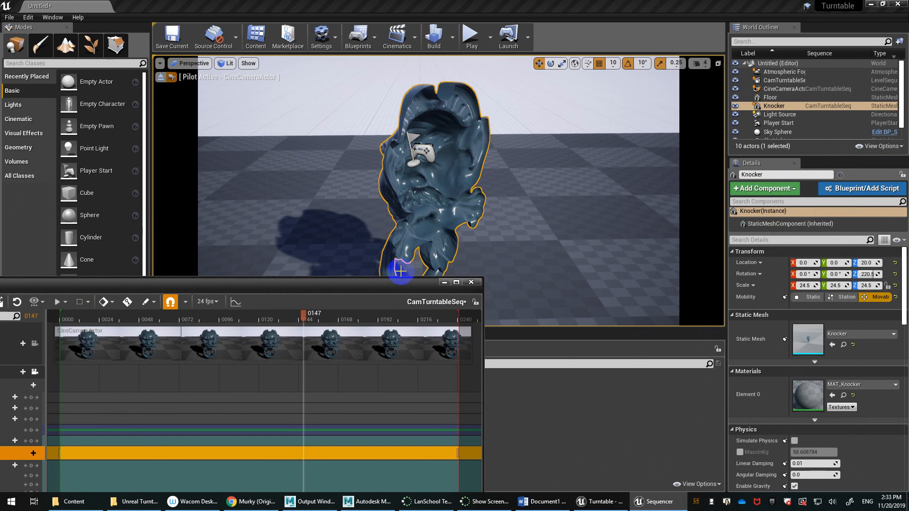
{"action": "left_click_drag", "start_coordinate": [387, 285], "coordinate": [385, 239]}
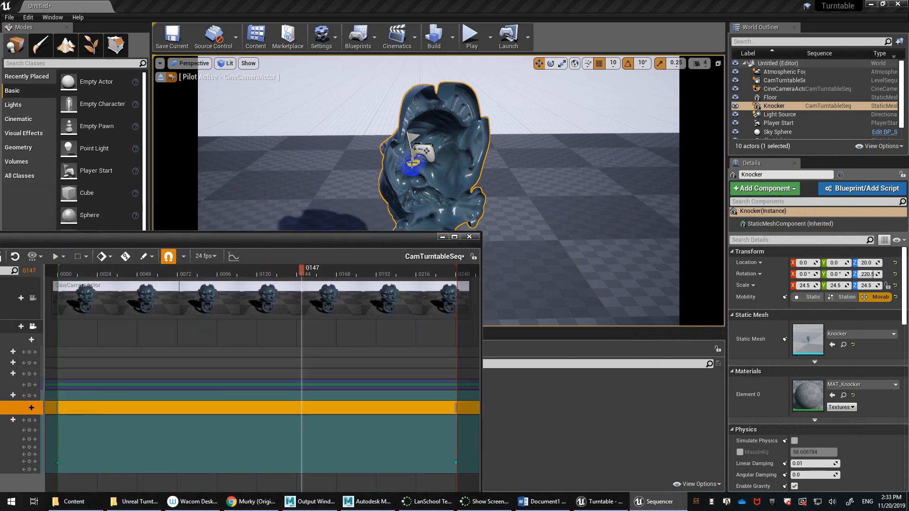
{"action": "left_click_drag", "start_coordinate": [290, 235], "coordinate": [373, 291]}
{"action": "left_click", "coordinate": [112, 311]}
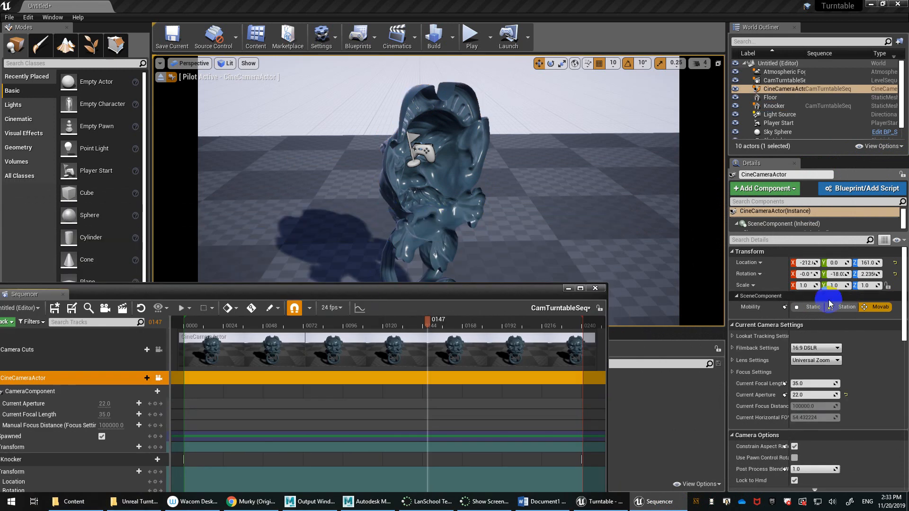
- Lower the CineCameraActor to a Z location of 155 and scrub the sequence back to its start to check the framing
{"action": "left_click_drag", "start_coordinate": [878, 261], "coordinate": [868, 262]}
{"action": "left_click_drag", "start_coordinate": [471, 288], "coordinate": [742, 270]}
{"action": "left_click_drag", "start_coordinate": [680, 301], "coordinate": [850, 308]}
{"action": "left_click_drag", "start_coordinate": [779, 273], "coordinate": [752, 325]}
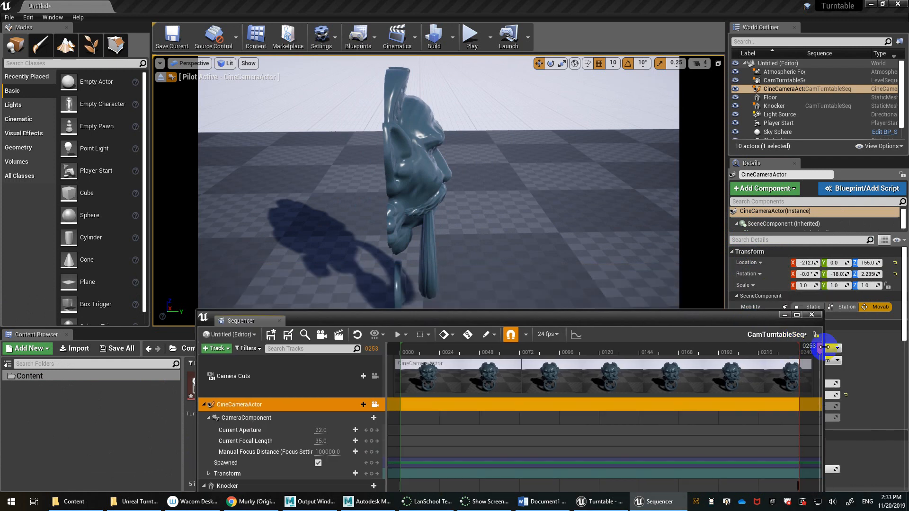
{"action": "left_click_drag", "start_coordinate": [820, 351], "coordinate": [514, 357]}
{"action": "left_click_drag", "start_coordinate": [500, 387], "coordinate": [230, 399]}
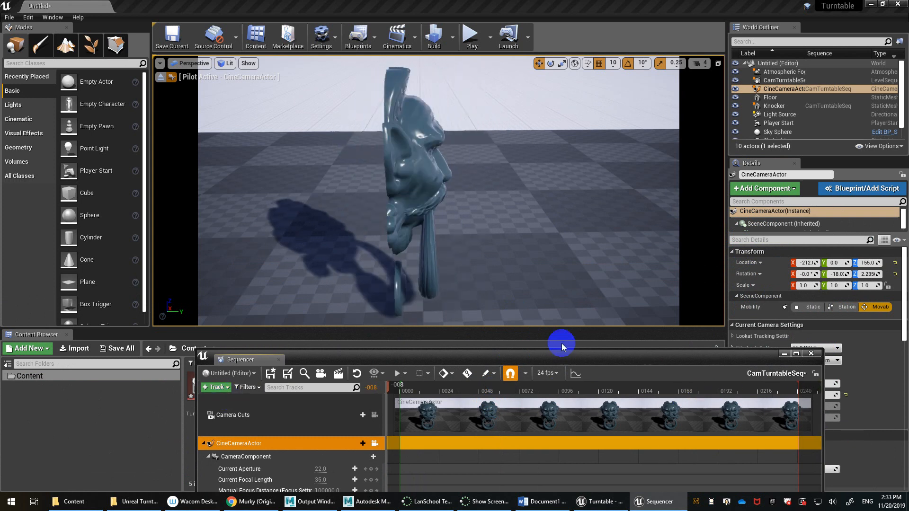
{"action": "left_click_drag", "start_coordinate": [554, 361], "coordinate": [622, 198]}
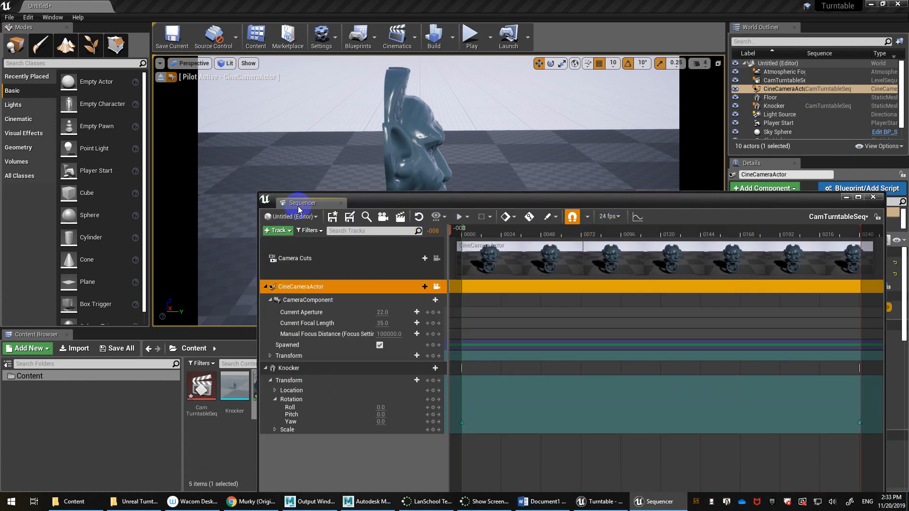
- Close the Sequencer and save the level together with all modified assets
{"action": "left_click", "coordinate": [873, 197]}
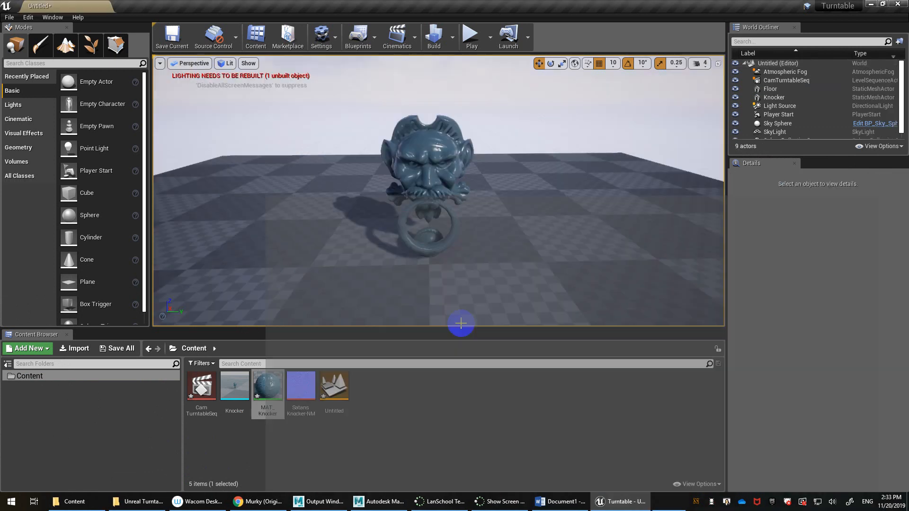
{"action": "left_click", "coordinate": [11, 17]}
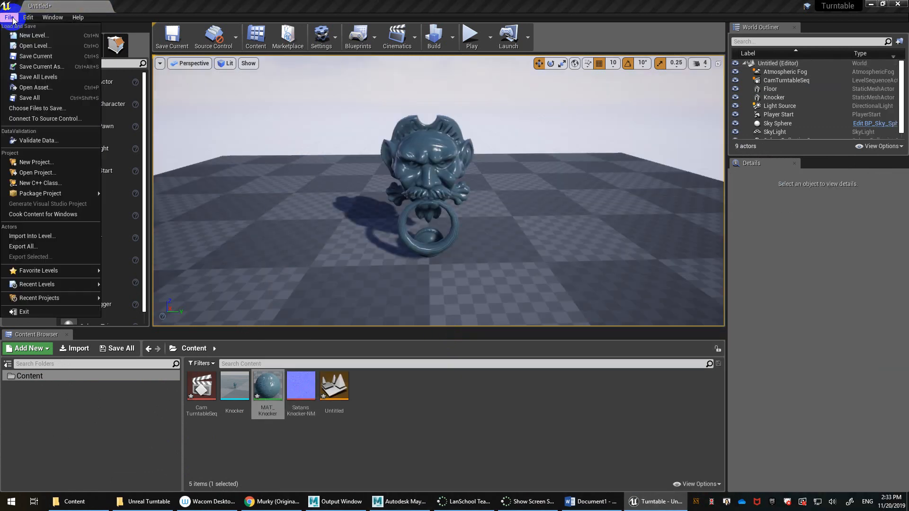
{"action": "left_click", "coordinate": [29, 97]}
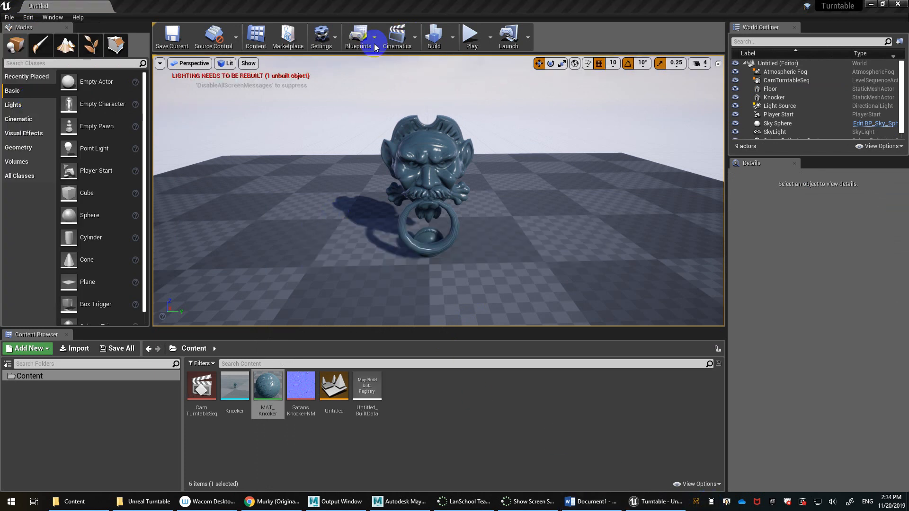
- Set all engine scalability groups to Cinematic quality and close the Project Settings window
{"action": "left_click", "coordinate": [326, 44]}
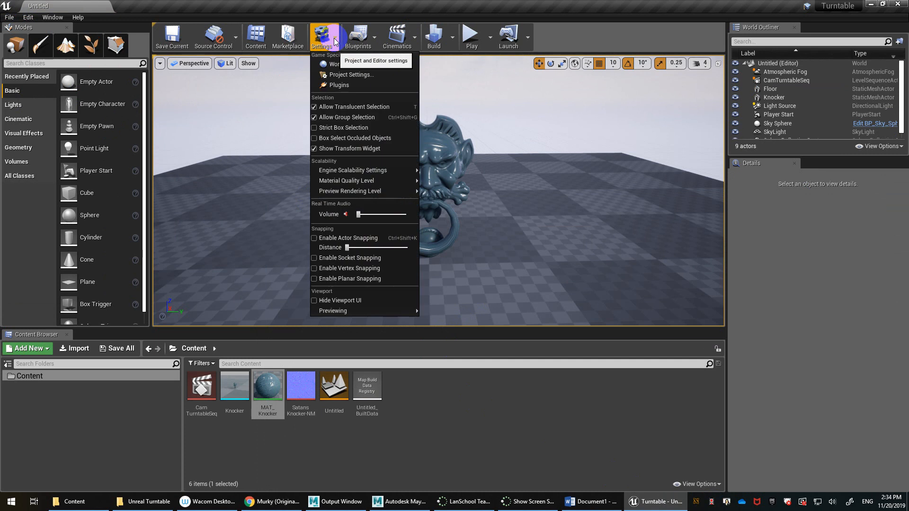
{"action": "left_click", "coordinate": [384, 73]}
{"action": "left_click", "coordinate": [321, 37]}
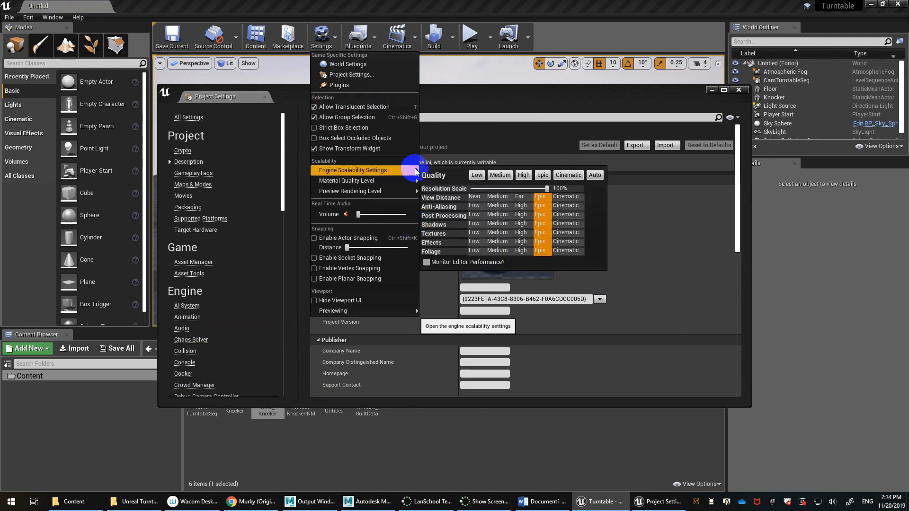
{"action": "left_click", "coordinate": [564, 175]}
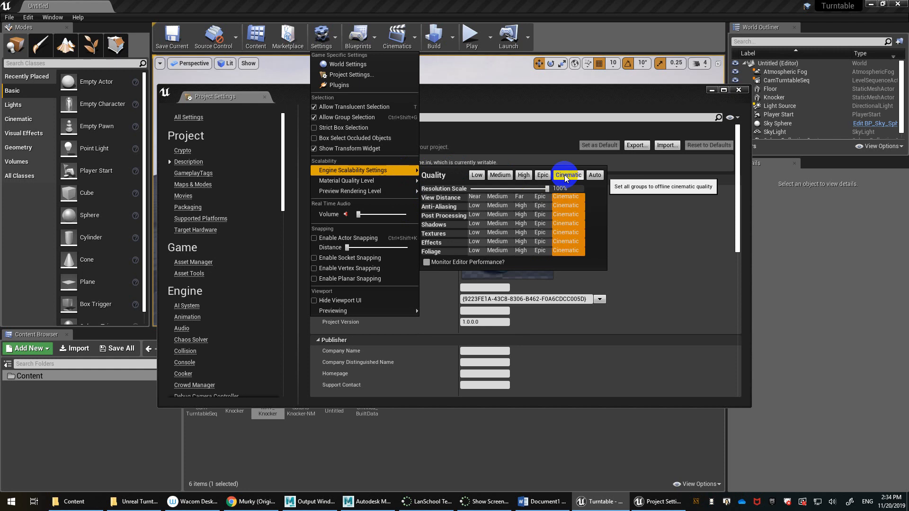
{"action": "left_click", "coordinate": [738, 89]}
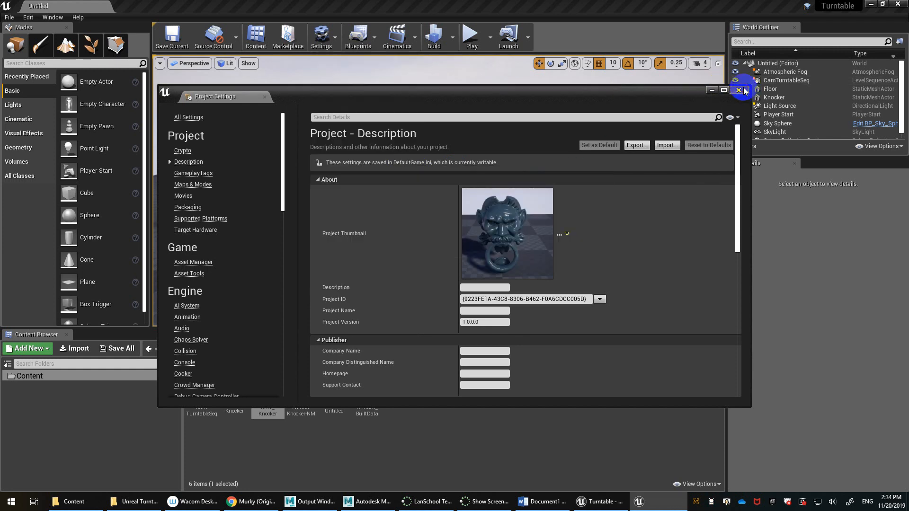
{"action": "left_click", "coordinate": [739, 89]}
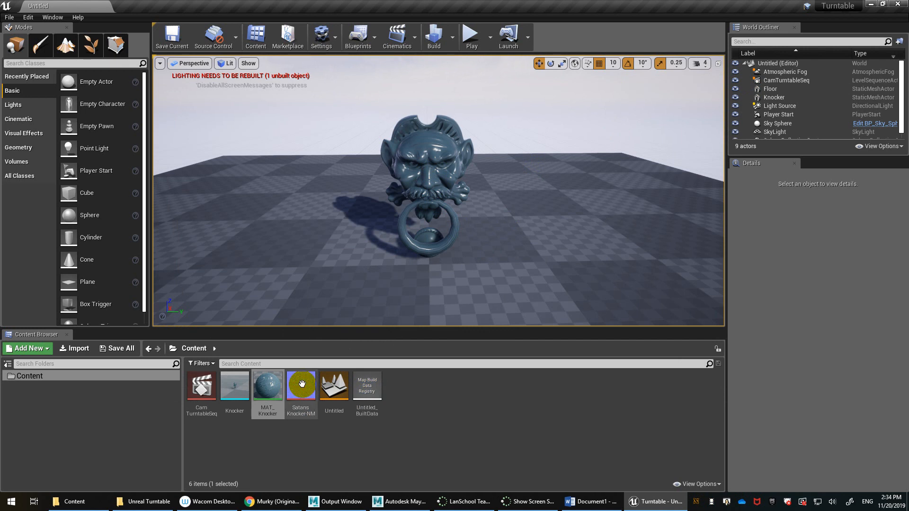
- Reopen the CamTurntableSeq sequence, lock the viewport to the CineCameraActor, and reposition the Sequencer window
{"action": "left_click", "coordinate": [200, 381]}
{"action": "double_click", "coordinate": [201, 379]}
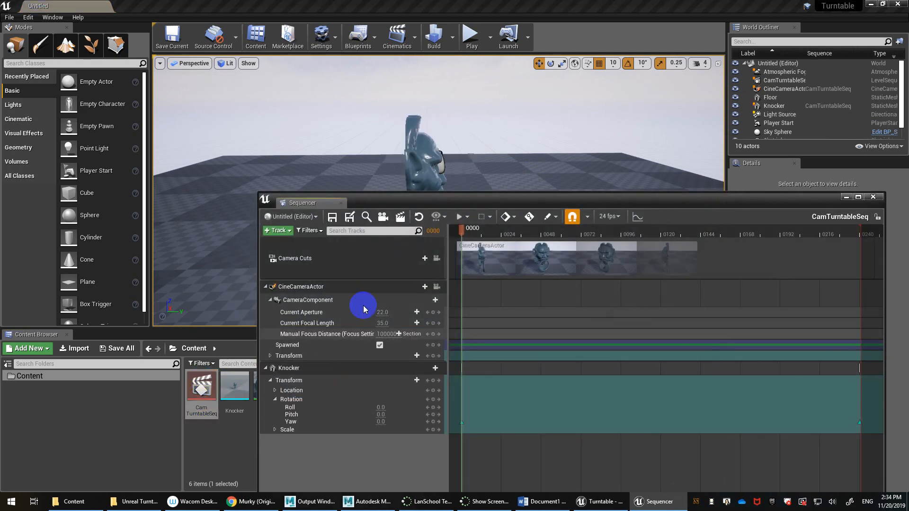
{"action": "left_click_drag", "start_coordinate": [450, 203], "coordinate": [392, 168]}
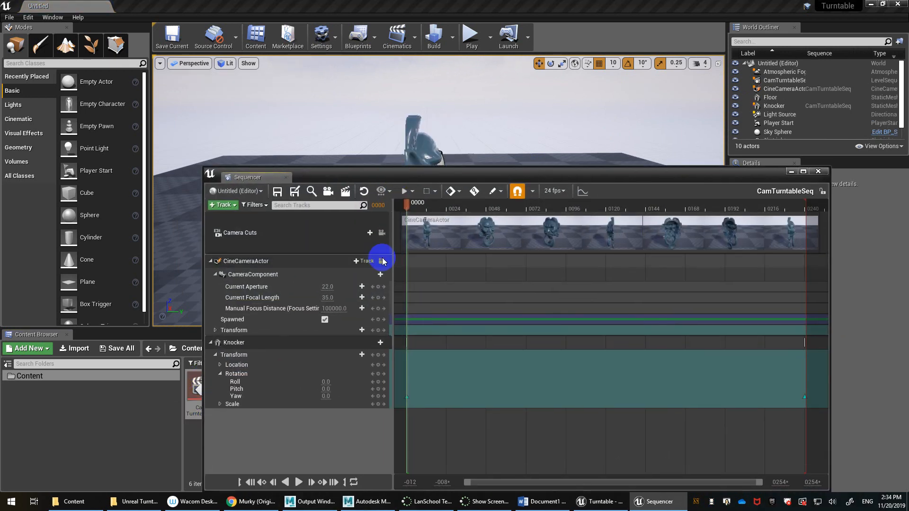
{"action": "left_click", "coordinate": [381, 261]}
{"action": "left_click_drag", "start_coordinate": [460, 174], "coordinate": [431, 167]}
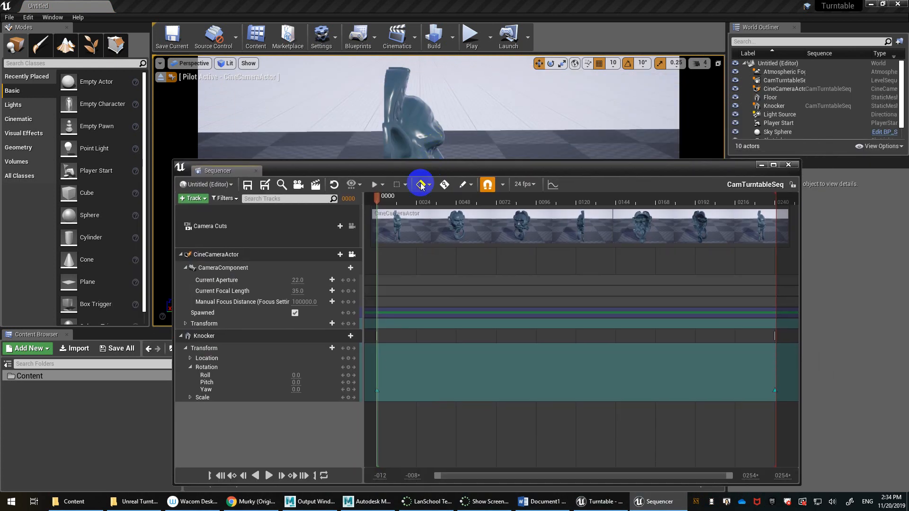
- Open the movie render settings, and set the resolution to 1920 x 1080 (16:9) and the compression quality to 100
{"action": "left_click", "coordinate": [316, 185]}
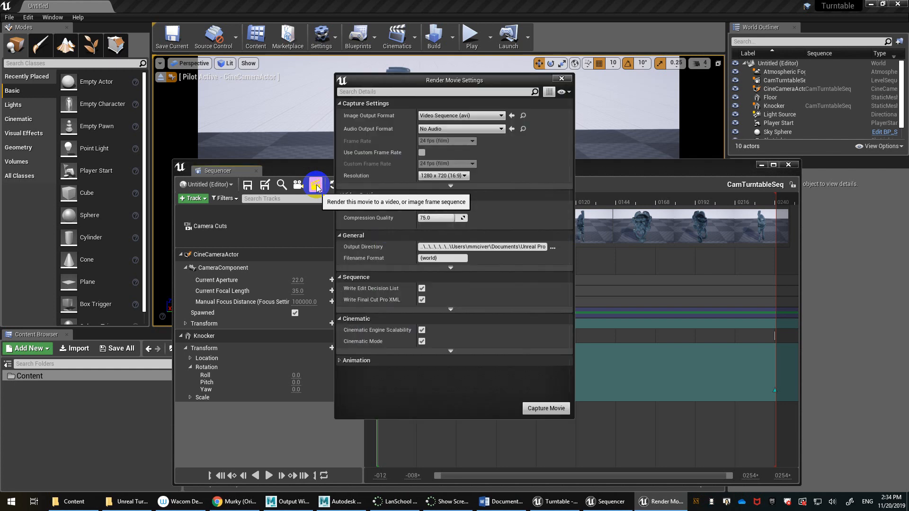
{"action": "left_click", "coordinate": [443, 116]}
{"action": "left_click", "coordinate": [442, 115]}
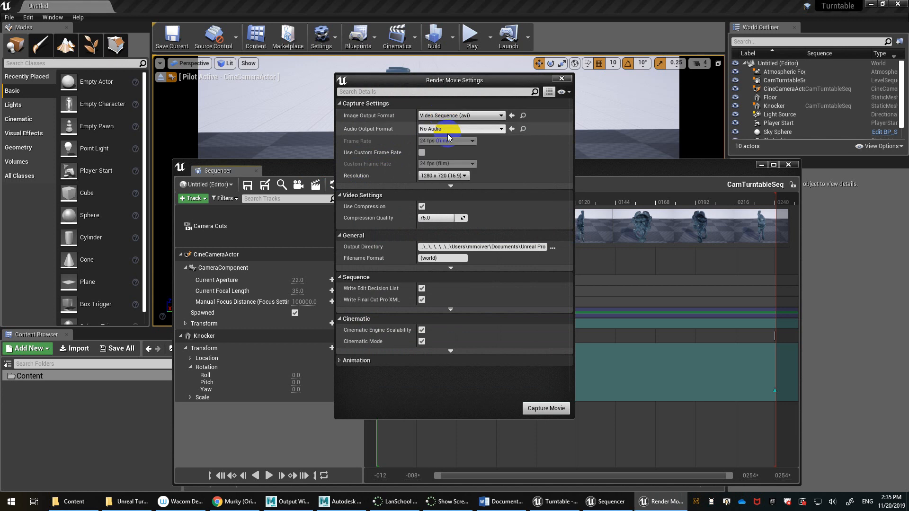
{"action": "left_click", "coordinate": [443, 175]}
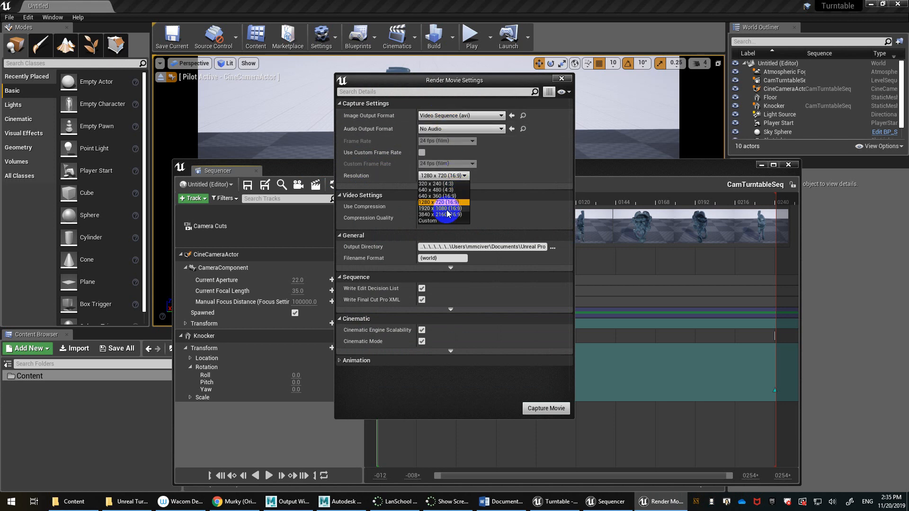
{"action": "left_click", "coordinate": [445, 209]}
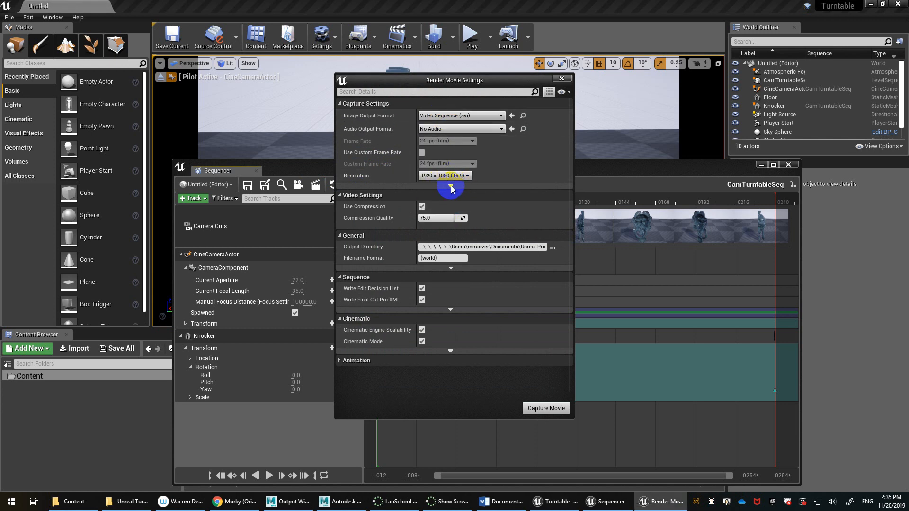
{"action": "left_click", "coordinate": [451, 187]}
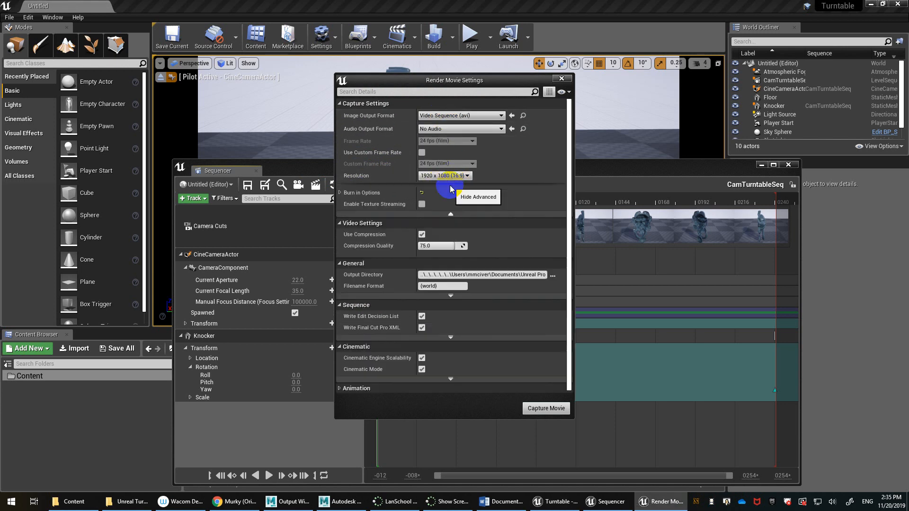
{"action": "left_click", "coordinate": [450, 214]}
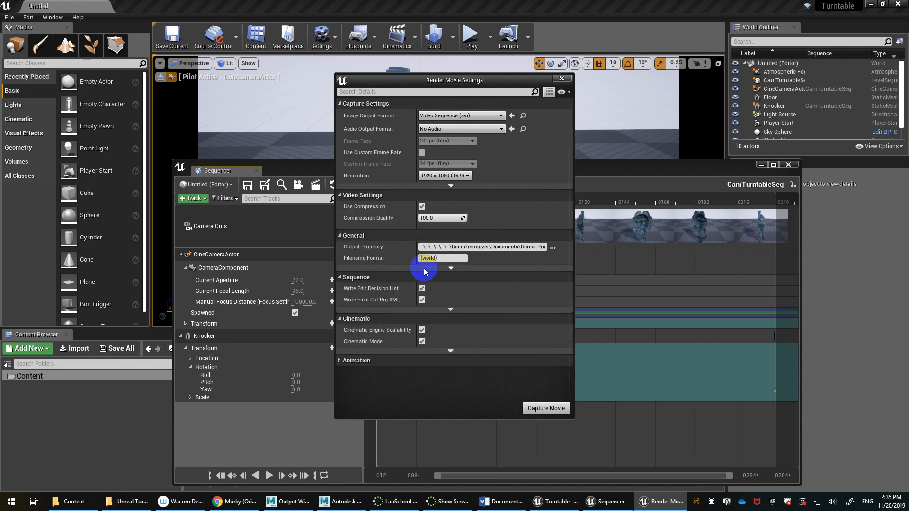
- Enable overwriting of existing files, and turn off writing the edit decision list and Final Cut Pro XML
{"action": "mouse_move", "coordinate": [449, 259]}
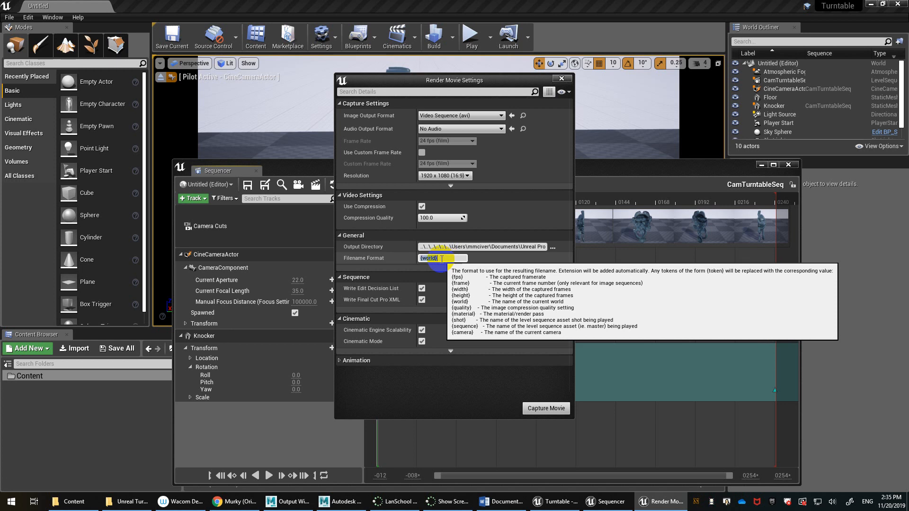
{"action": "left_click", "coordinate": [449, 267]}
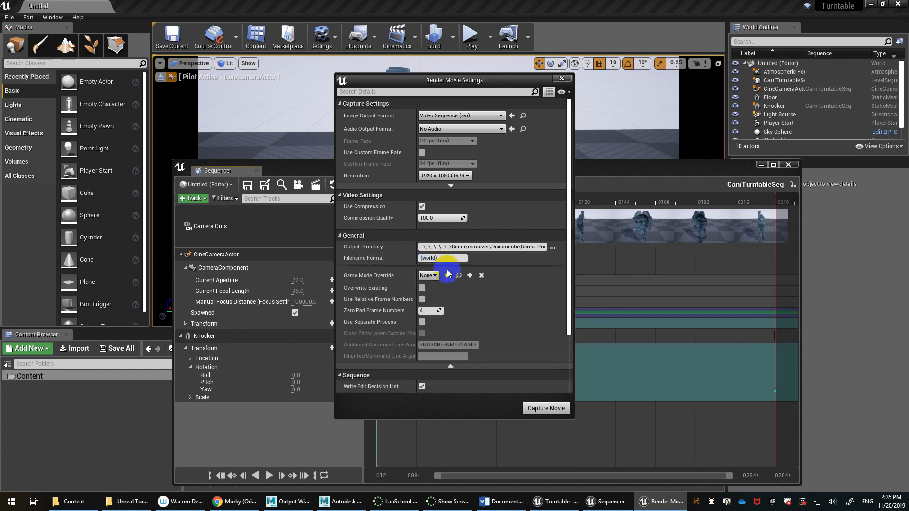
{"action": "left_click", "coordinate": [451, 366]}
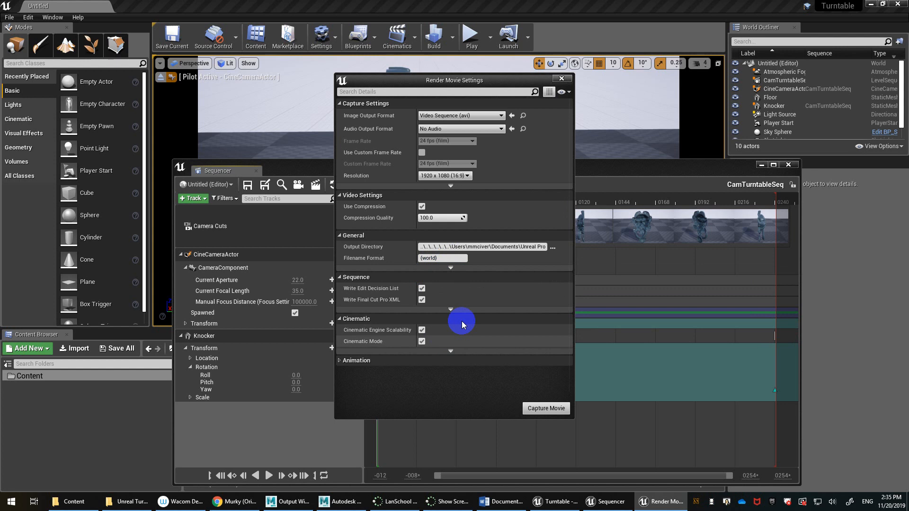
{"action": "left_click", "coordinate": [449, 269]}
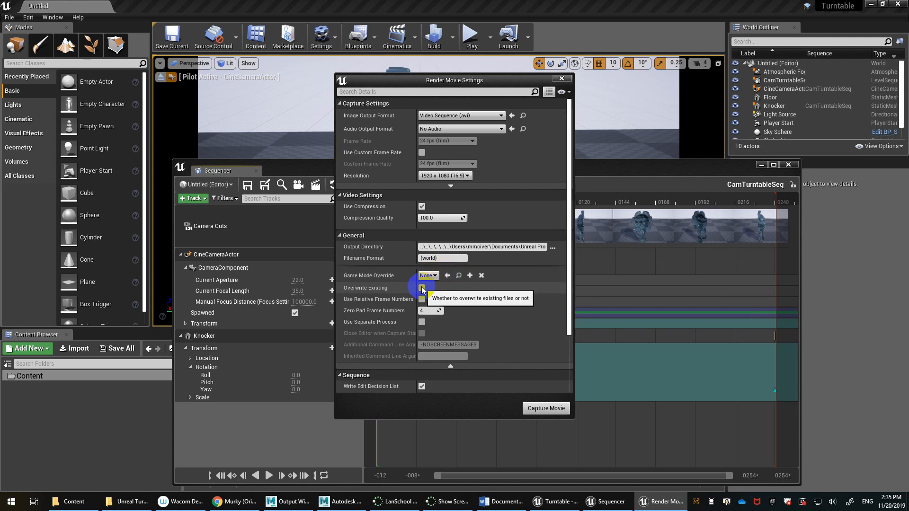
{"action": "left_click", "coordinate": [421, 288]}
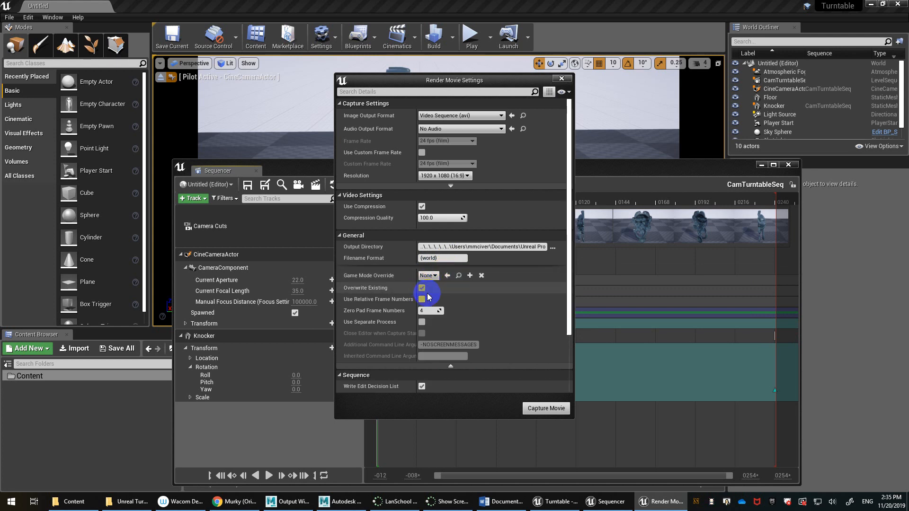
{"action": "left_click", "coordinate": [450, 368]}
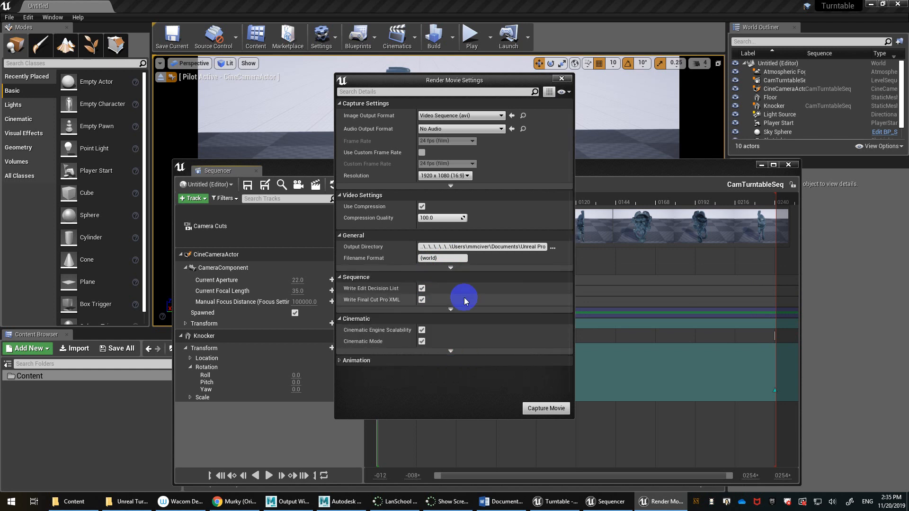
{"action": "left_click", "coordinate": [422, 288]}
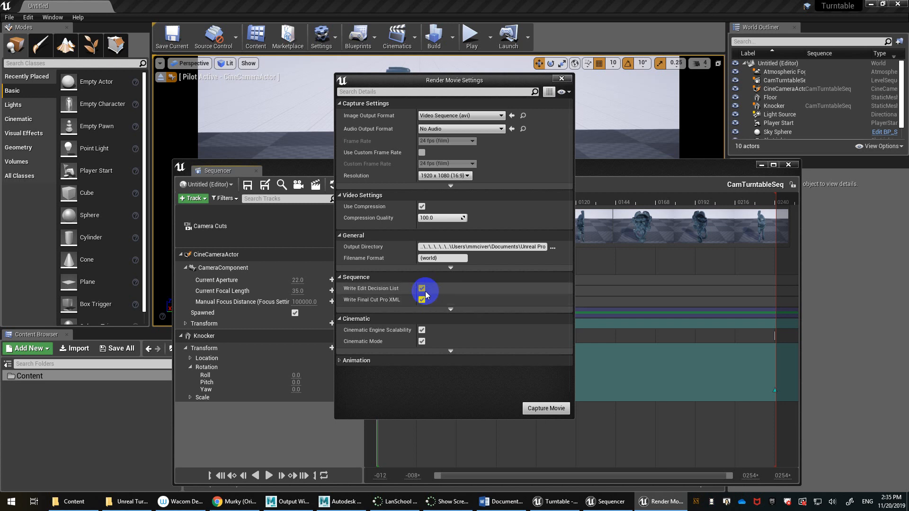
{"action": "left_click", "coordinate": [421, 300]}
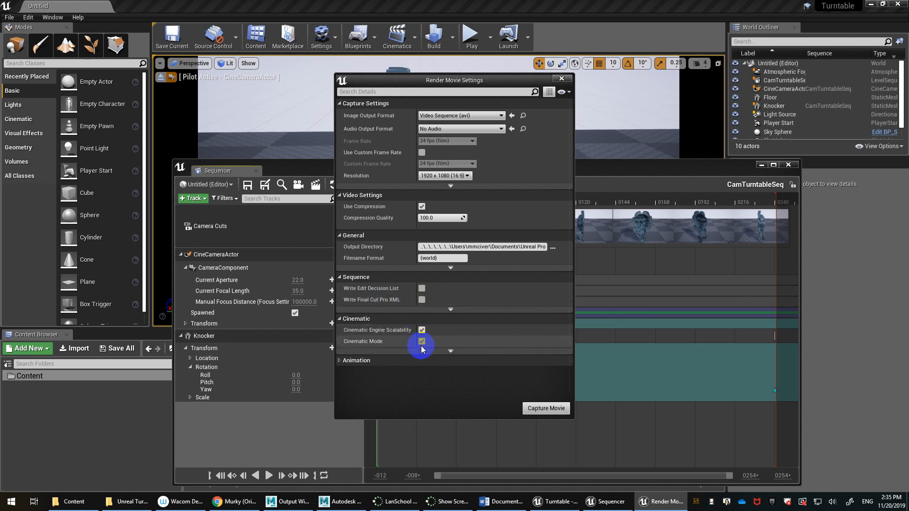
- Enable a custom frame range for the render, starting at frame 1 and ending at frame 240
{"action": "left_click", "coordinate": [402, 360]}
{"action": "scroll", "coordinate": [473, 331], "scroll_direction": "down", "scroll_amount": 3}
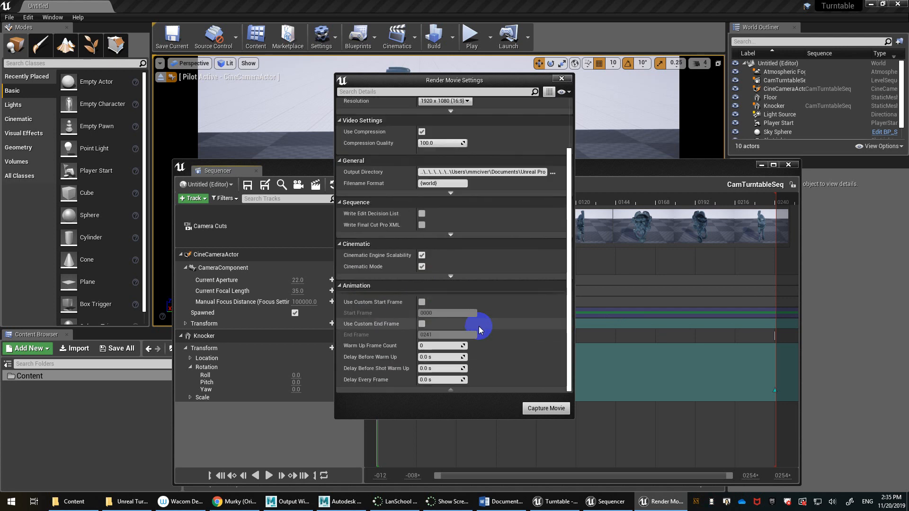
{"action": "left_click", "coordinate": [420, 302]}
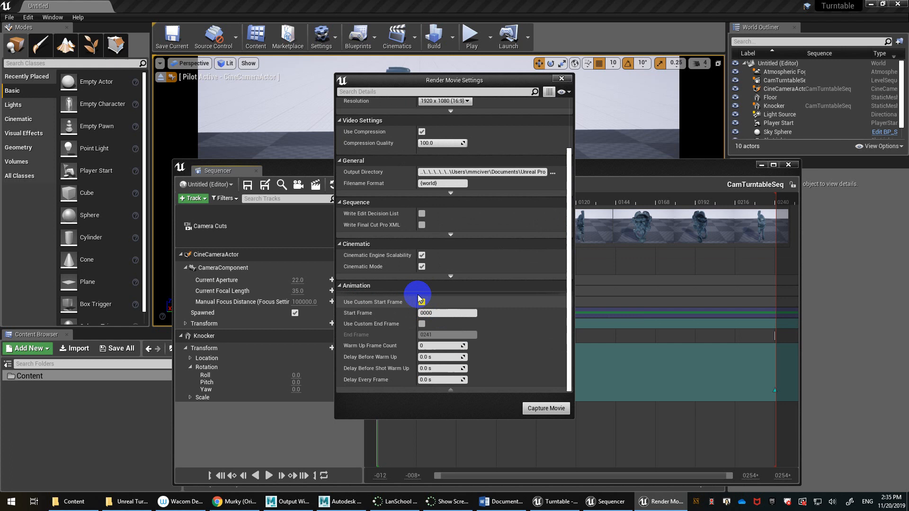
{"action": "left_click", "coordinate": [437, 312]}
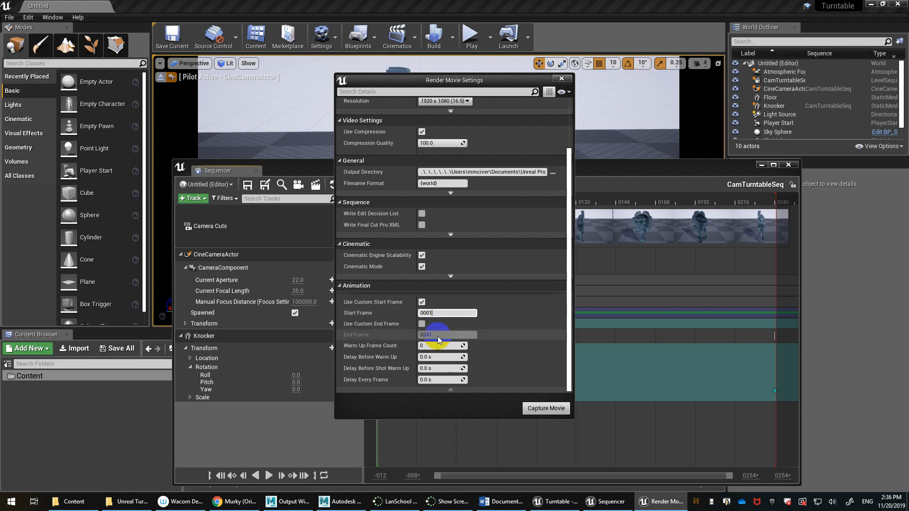
{"action": "left_click", "coordinate": [422, 323]}
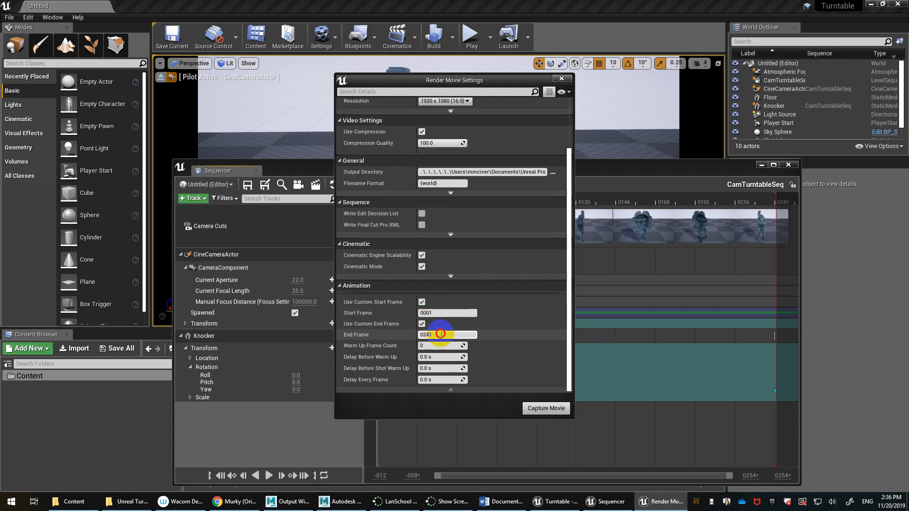
{"action": "left_click", "coordinate": [440, 335]}
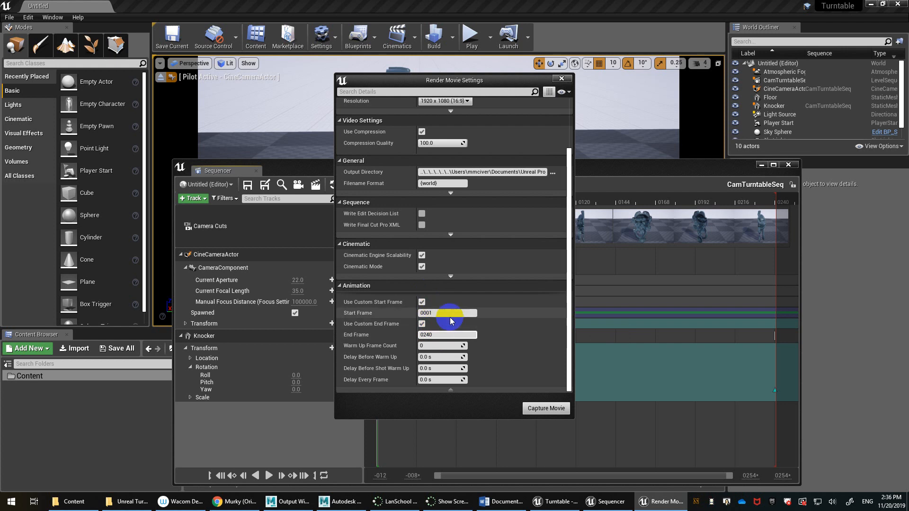
- Set the warm-up frame count to 5 and the delays before warm-up and shot warm-up to 0.2 s, and capture the movie
{"action": "left_click", "coordinate": [507, 333]}
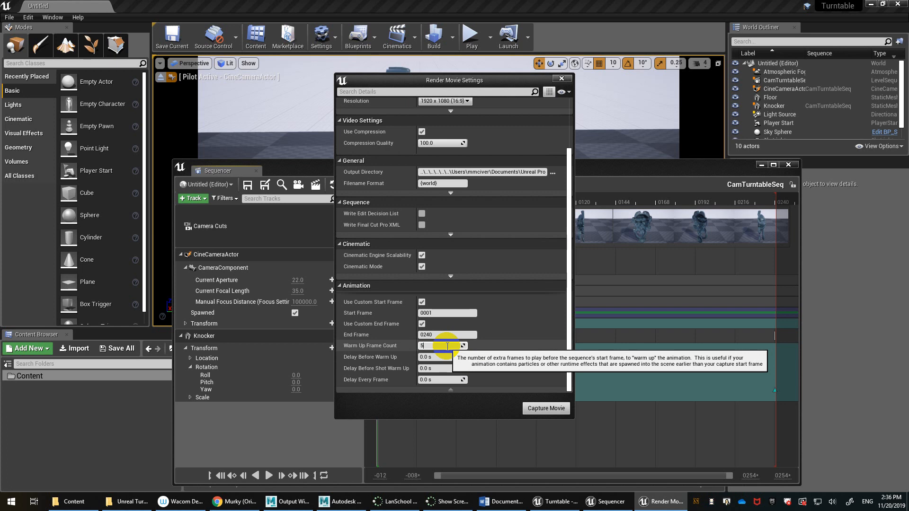
{"action": "left_click", "coordinate": [441, 358]}
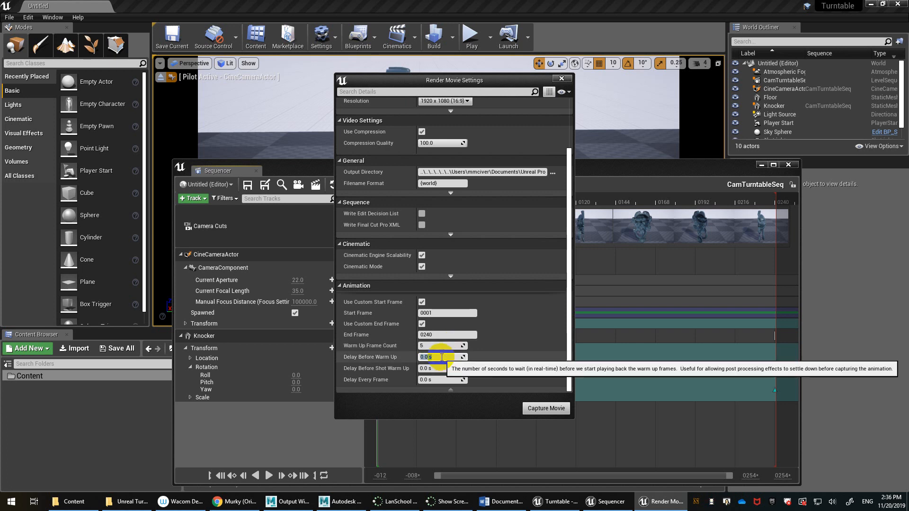
{"action": "type", "text": ".2"}
{"action": "left_click", "coordinate": [444, 368]}
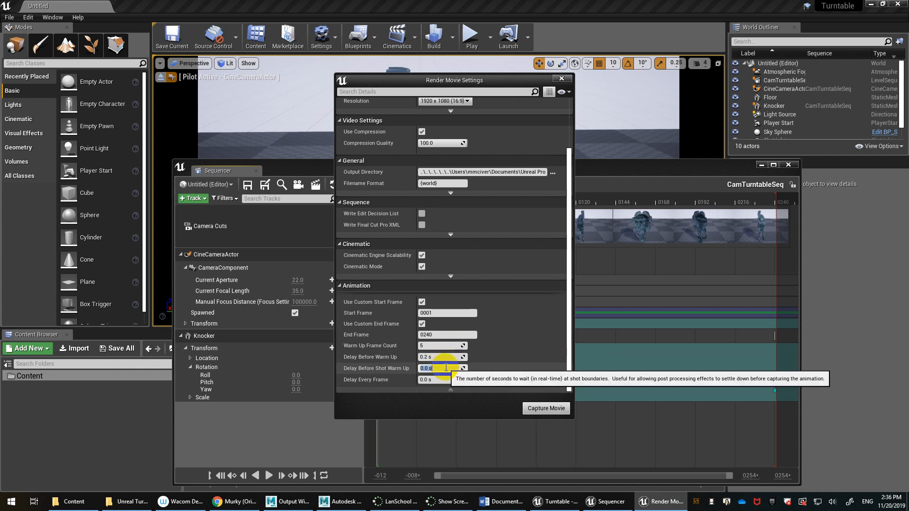
{"action": "type", "text": "2"}
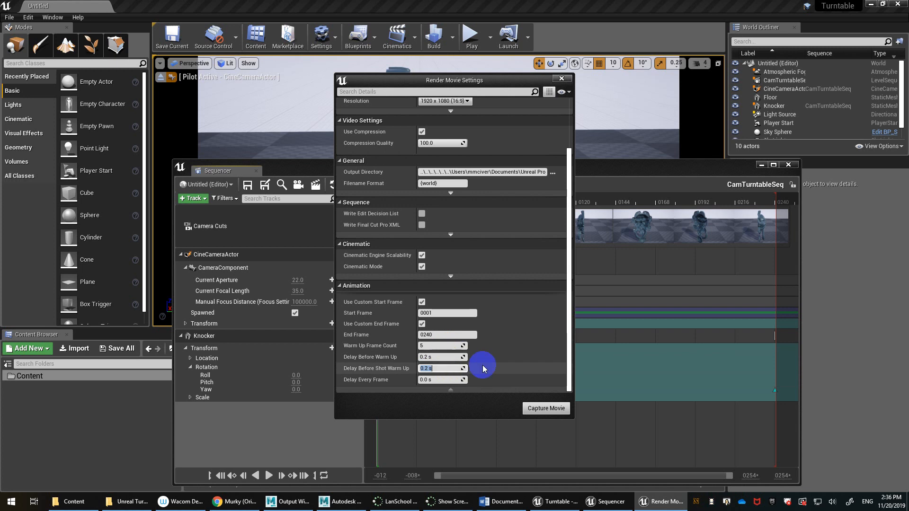
{"action": "left_click", "coordinate": [545, 409]}
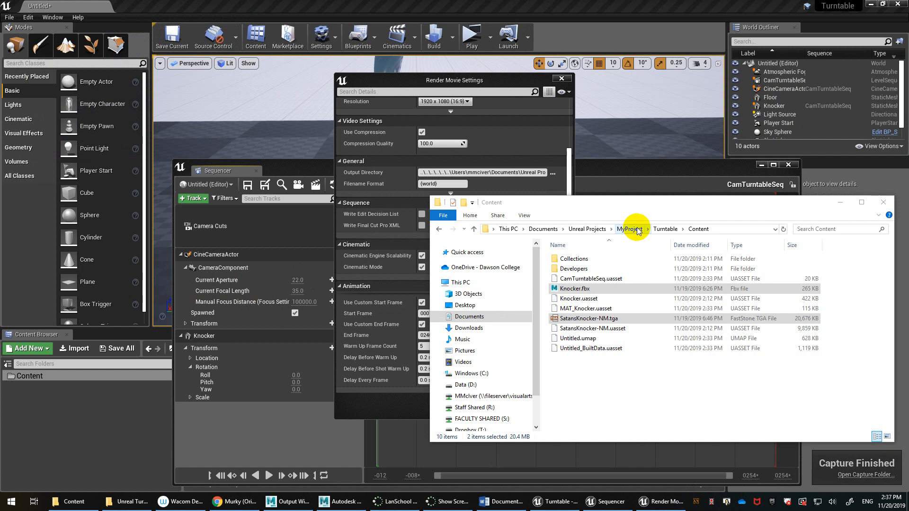
- Browse in File Explorer to the VideoCaptures folder inside the Turntable project's Saved folder
{"action": "left_click", "coordinate": [637, 229]}
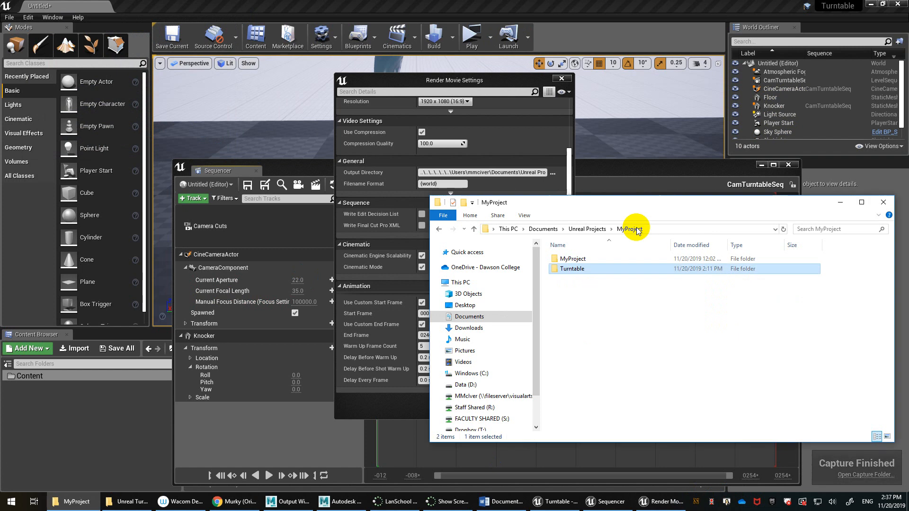
{"action": "double_click", "coordinate": [572, 268]}
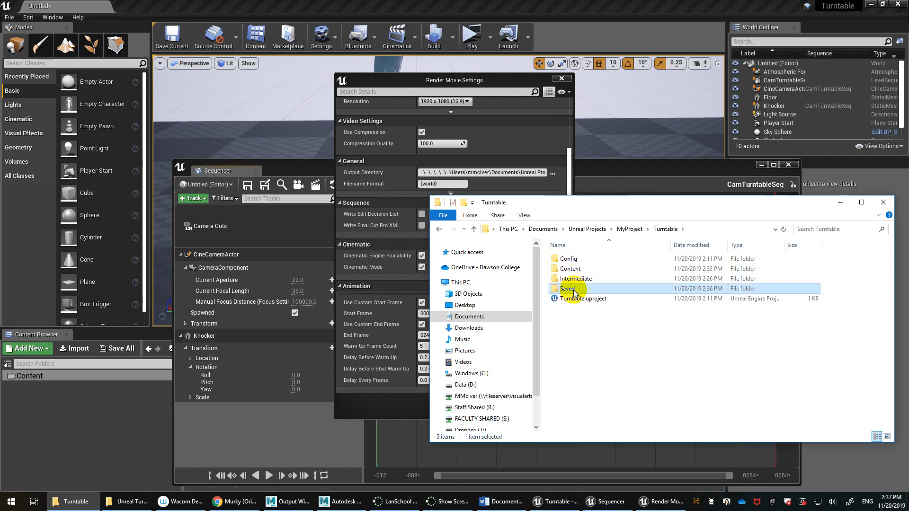
{"action": "double_click", "coordinate": [570, 289]}
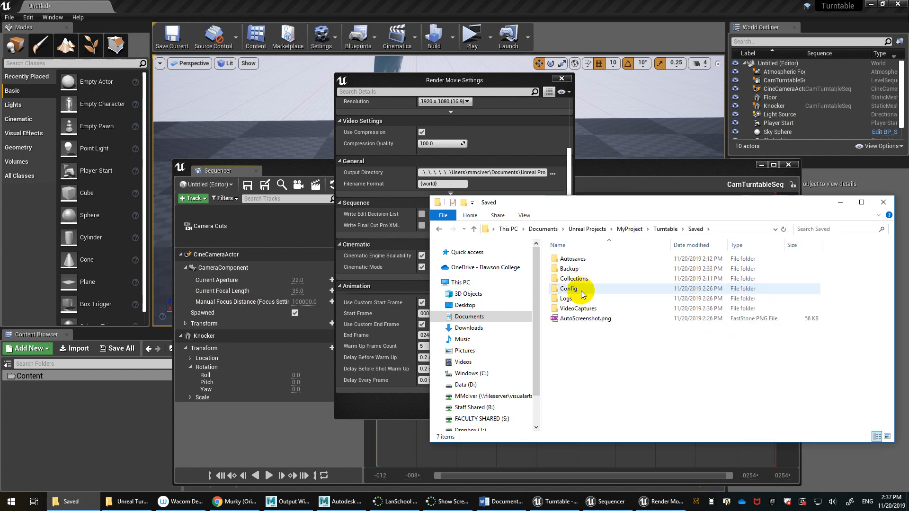
{"action": "double_click", "coordinate": [578, 308]}
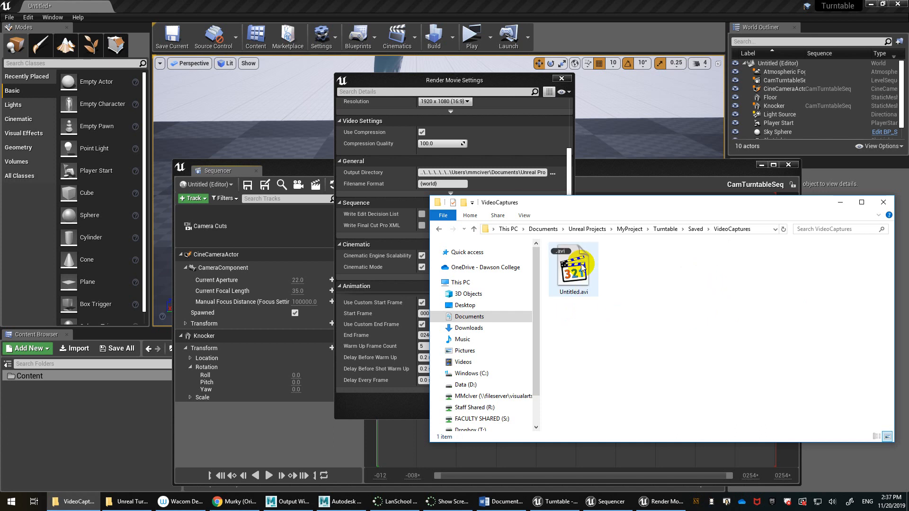
- Play the rendered Untitled.avi to review the turntable, and close the player
{"action": "left_click", "coordinate": [582, 267]}
{"action": "double_click", "coordinate": [582, 266]}
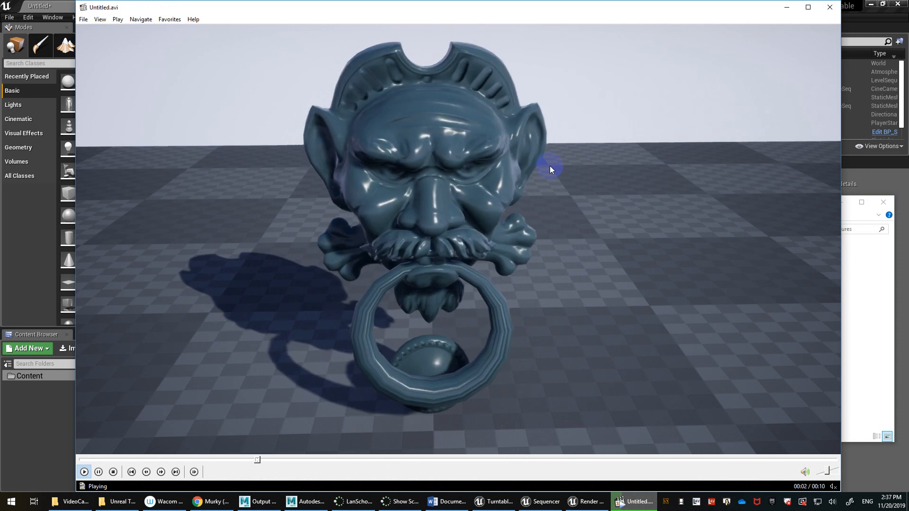
{"action": "left_click", "coordinate": [829, 7]}
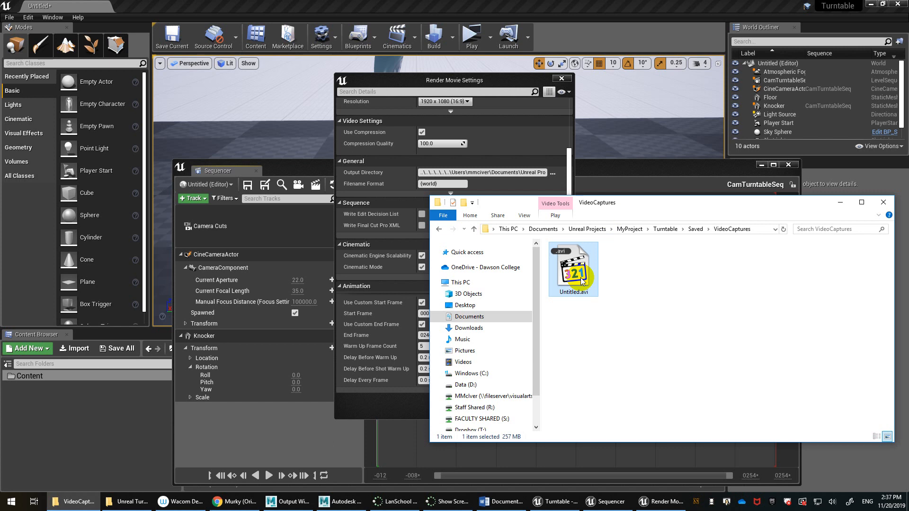
- Search for Adobe Media Encoder 2019 and launch it
{"action": "key", "text": "super"}
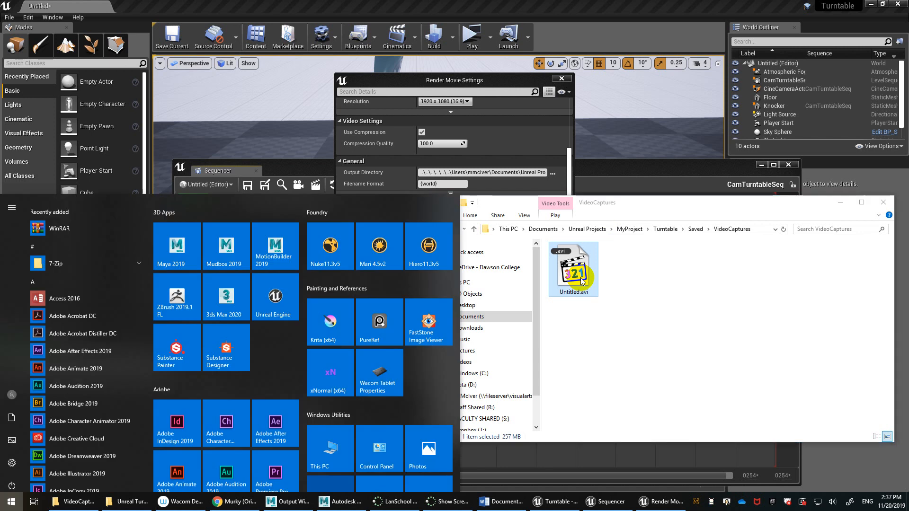
{"action": "type", "text": "adobe"}
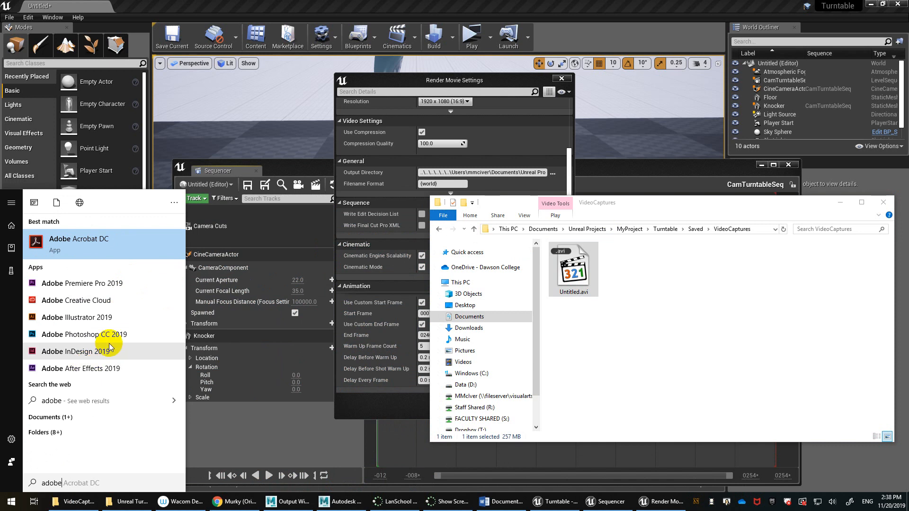
{"action": "type", "text": " media"}
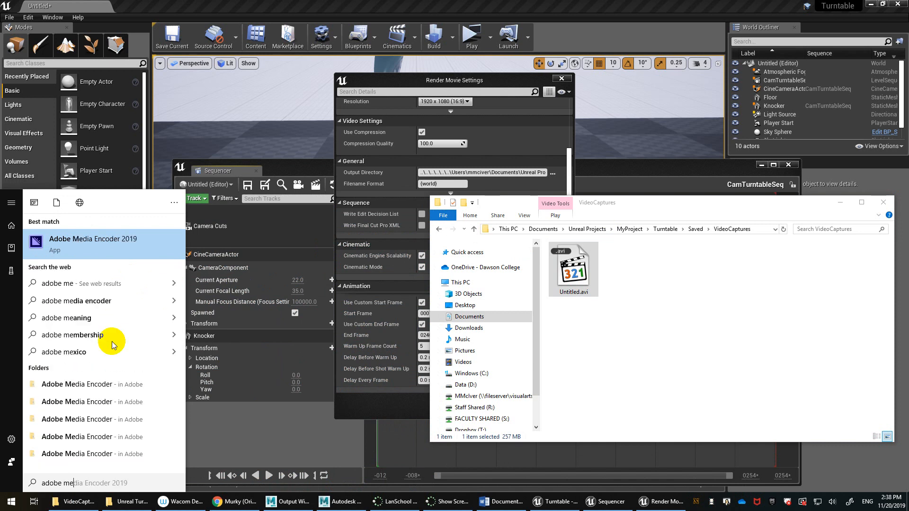
{"action": "left_click", "coordinate": [115, 242]}
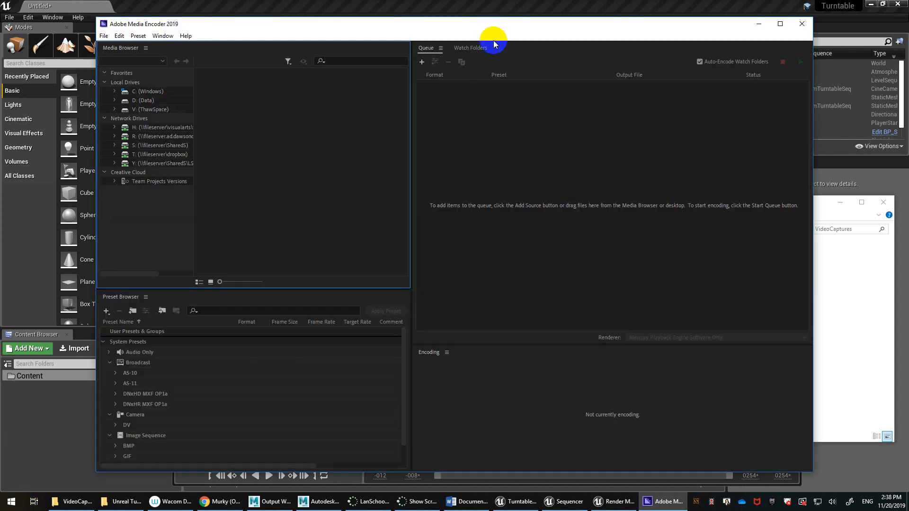
- Move the Media Encoder window off the VideoCaptures folder and add Untitled.avi to the encoding queue
{"action": "left_click_drag", "start_coordinate": [497, 21], "coordinate": [427, 29]}
{"action": "left_click", "coordinate": [864, 327]}
{"action": "left_click_drag", "start_coordinate": [568, 270], "coordinate": [442, 158]}
{"action": "left_click", "coordinate": [487, 55]}
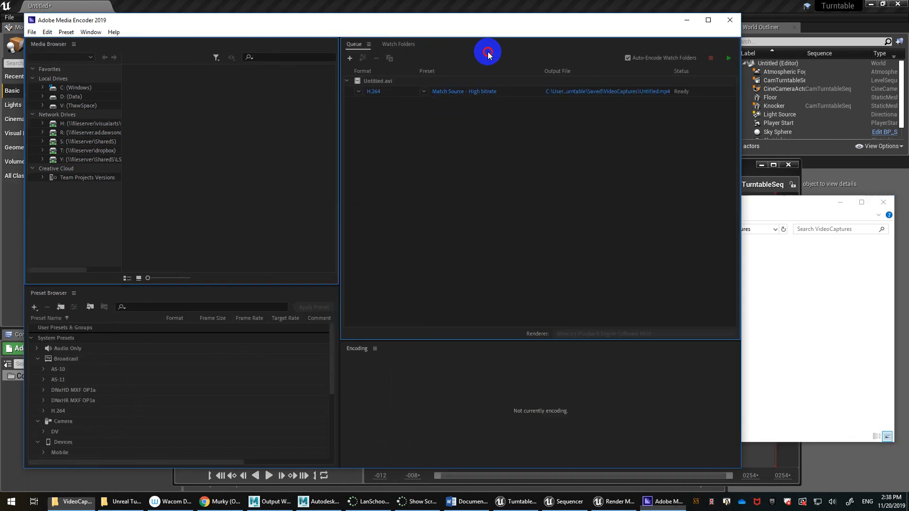
- Exclude audio from the H.264 export settings of the queued Untitled.avi and start encoding the queue
{"action": "left_click", "coordinate": [473, 91]}
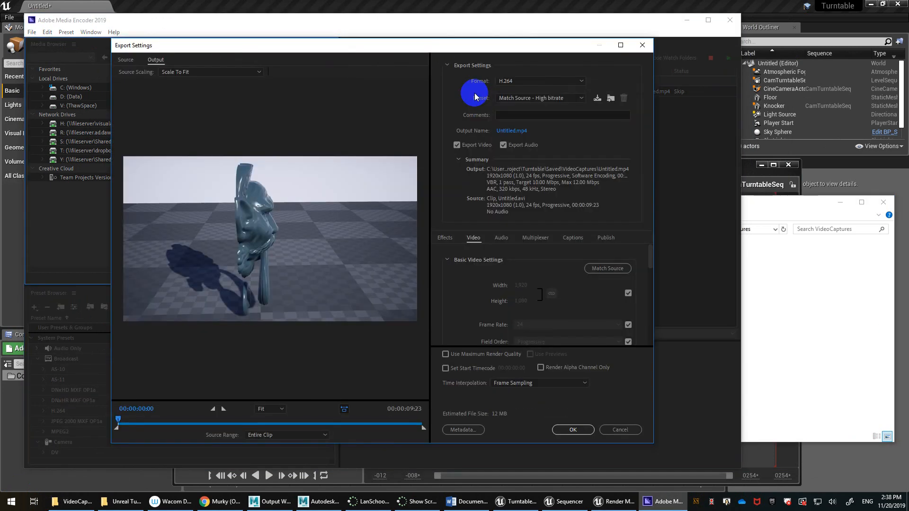
{"action": "left_click", "coordinate": [519, 82]}
{"action": "left_click", "coordinate": [536, 101]}
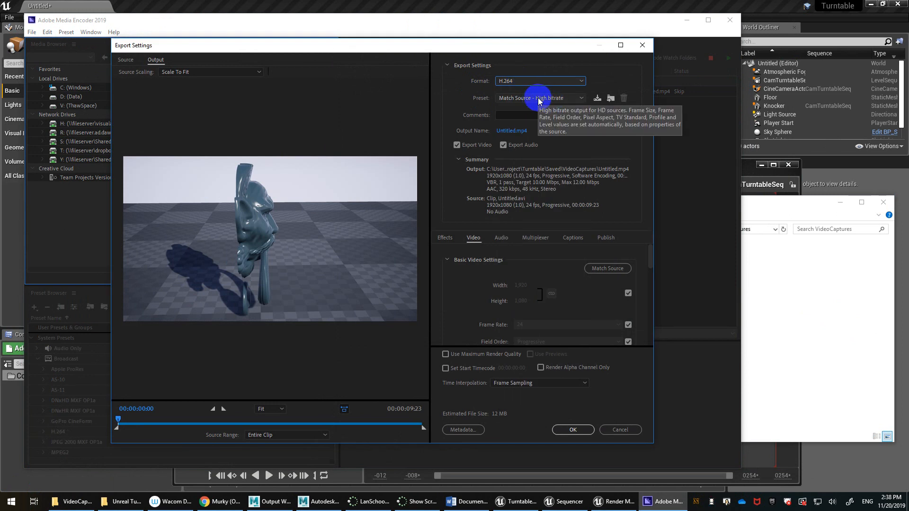
{"action": "left_click", "coordinate": [501, 238]}
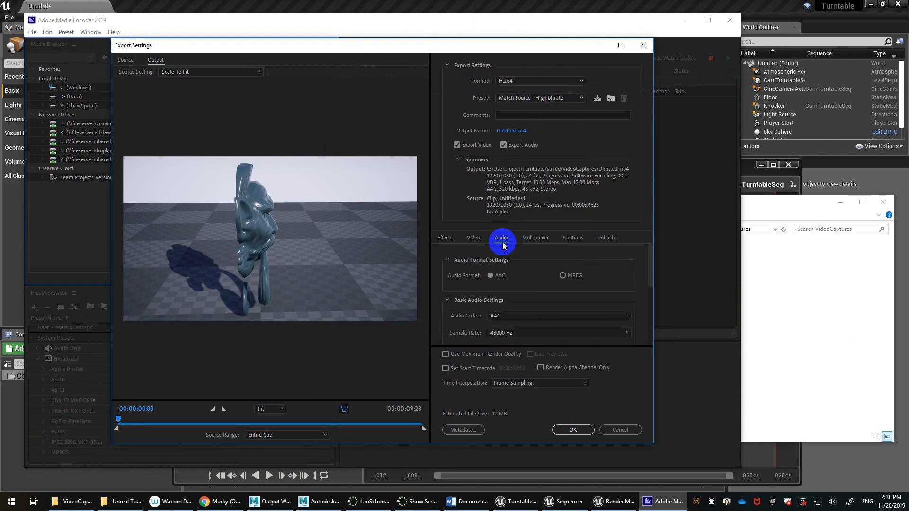
{"action": "scroll", "coordinate": [508, 260], "scroll_direction": "down", "scroll_amount": 2}
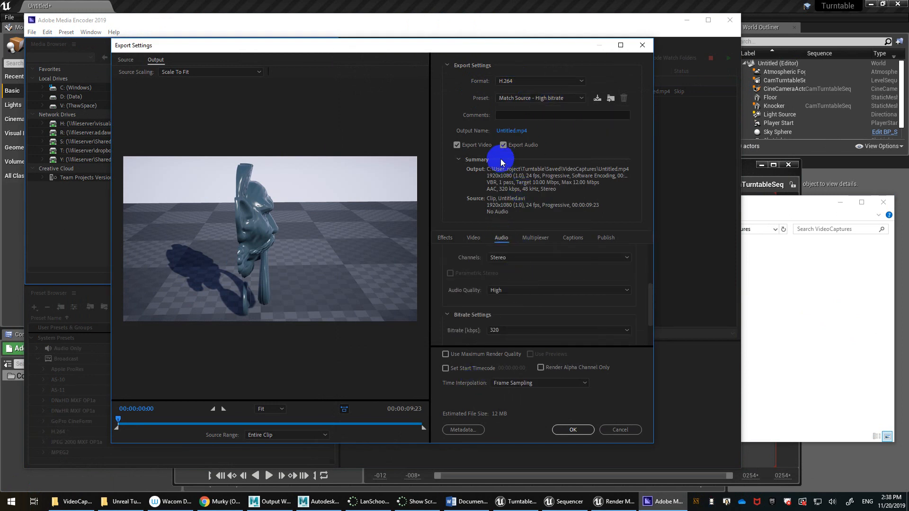
{"action": "left_click", "coordinate": [503, 144]}
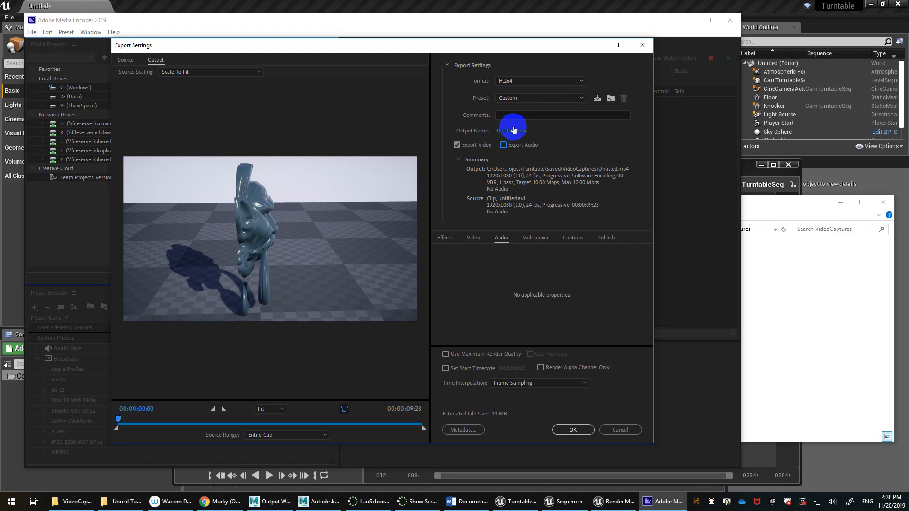
{"action": "left_click", "coordinate": [572, 429]}
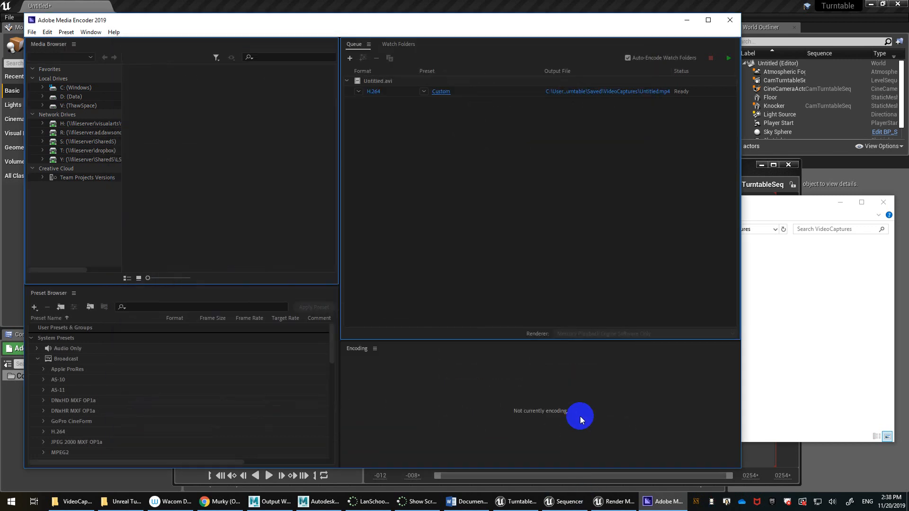
{"action": "left_click", "coordinate": [728, 58]}
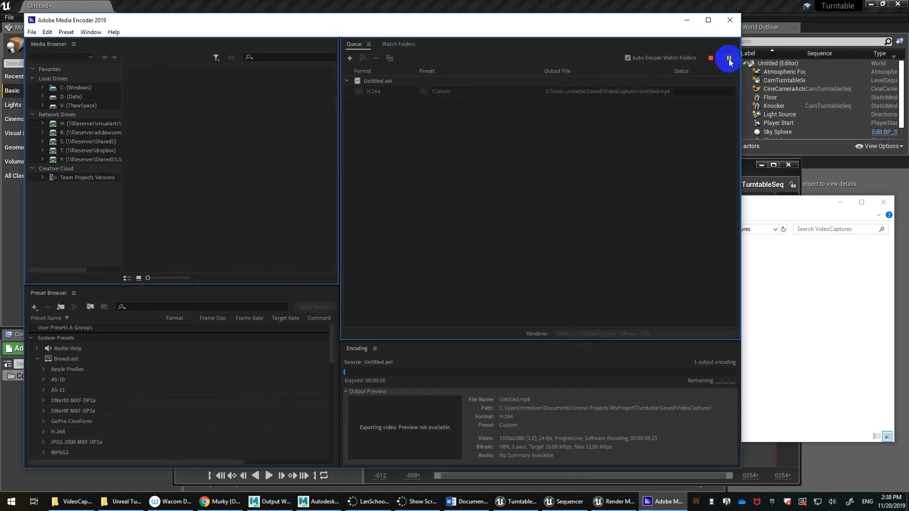
- Return to the VideoCaptures folder and play the encoded Untitled.mp4, switching it to full screen and back
{"action": "left_click", "coordinate": [799, 348]}
{"action": "left_click", "coordinate": [637, 274]}
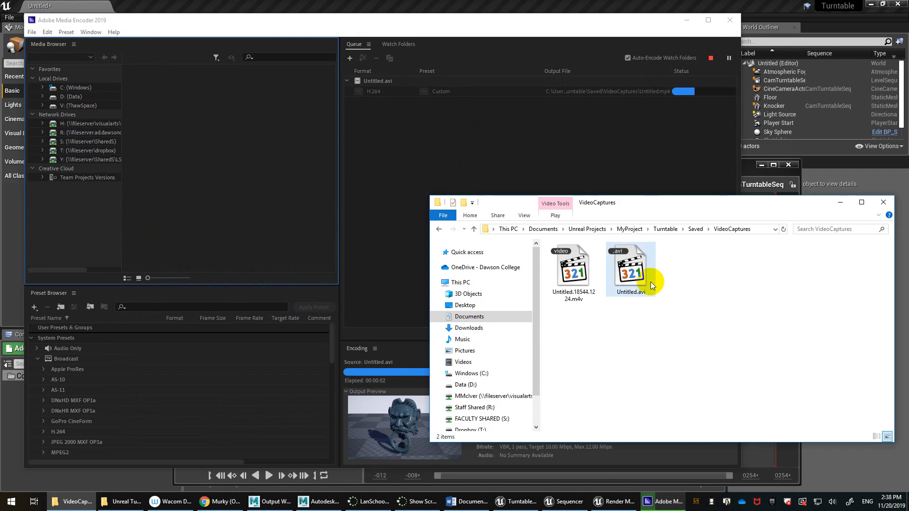
{"action": "left_click", "coordinate": [591, 277]}
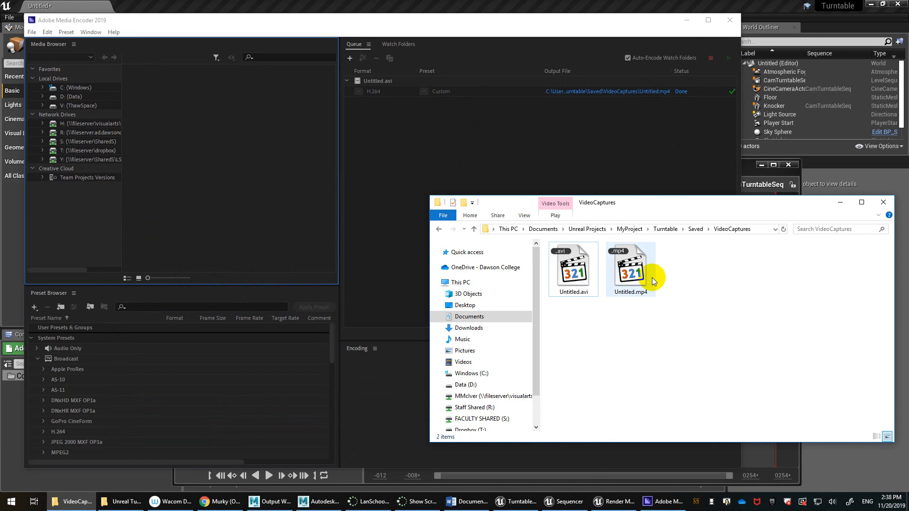
{"action": "left_click", "coordinate": [644, 276]}
{"action": "double_click", "coordinate": [644, 277]}
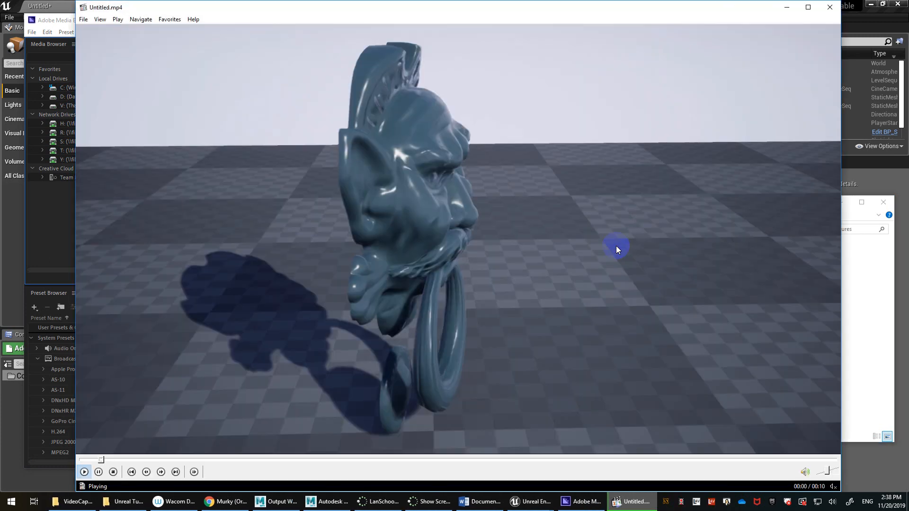
{"action": "double_click", "coordinate": [615, 246]}
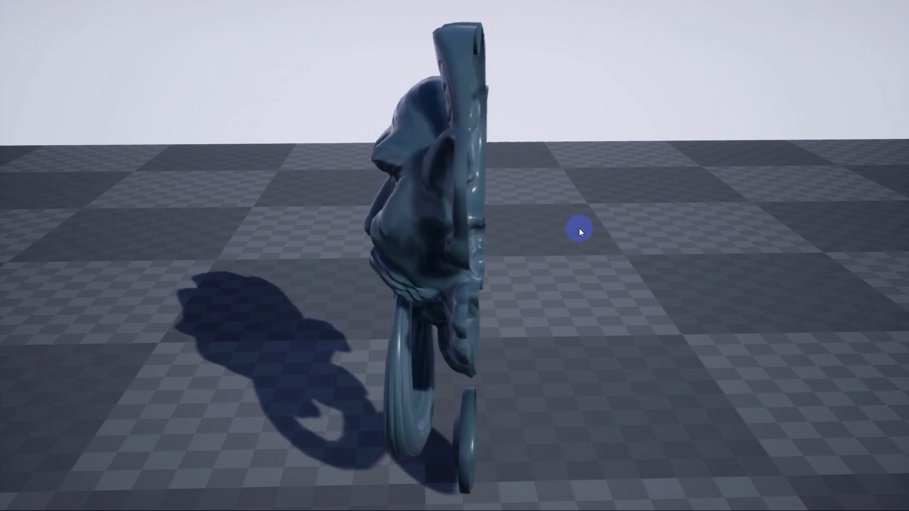
{"action": "double_click", "coordinate": [579, 228]}
- Look through the installed applications for an alternative video converter and search for HandBrake
{"action": "left_click", "coordinate": [9, 503]}
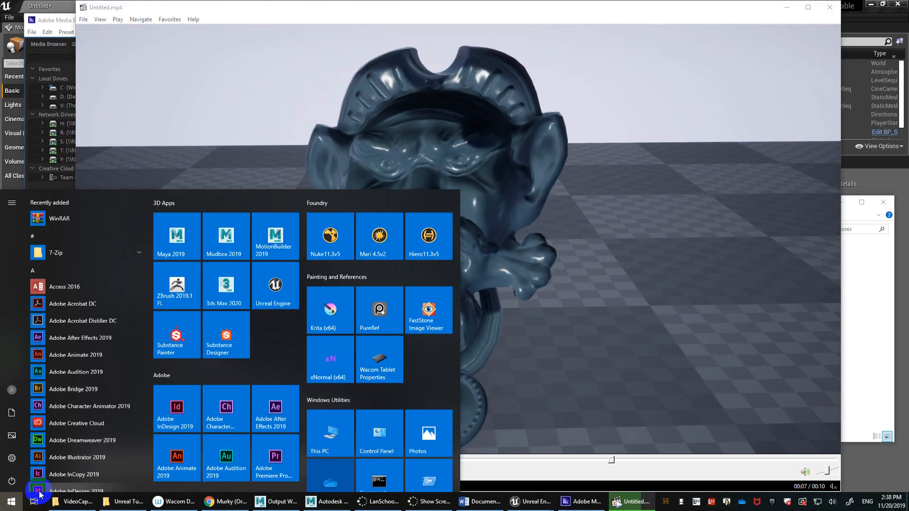
{"action": "scroll", "coordinate": [71, 469], "scroll_direction": "down", "scroll_amount": 10}
{"action": "scroll", "coordinate": [78, 447], "scroll_direction": "down", "scroll_amount": 10}
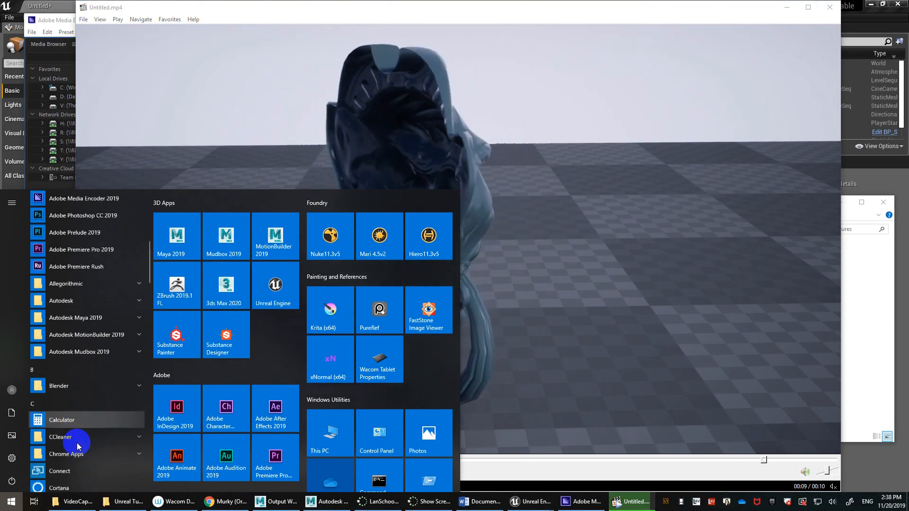
{"action": "scroll", "coordinate": [79, 440], "scroll_direction": "down", "scroll_amount": 5}
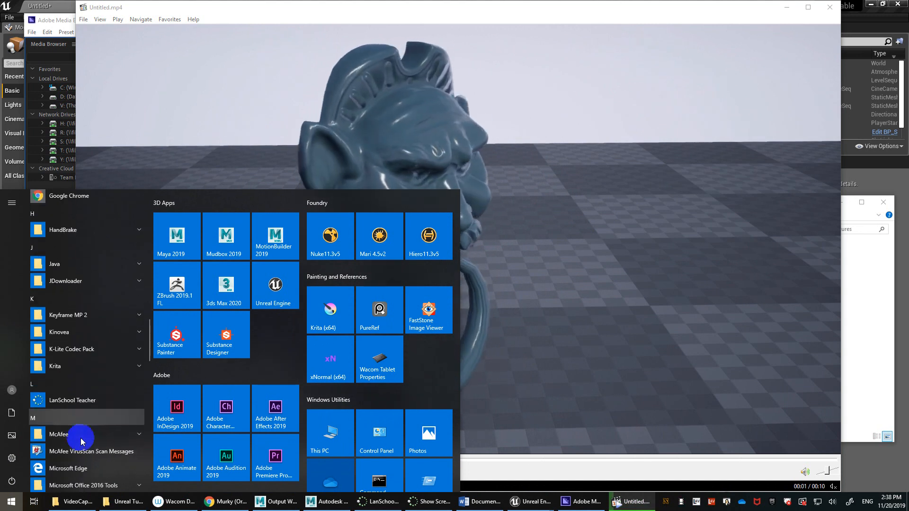
{"action": "scroll", "coordinate": [140, 316], "scroll_direction": "down", "scroll_amount": 2}
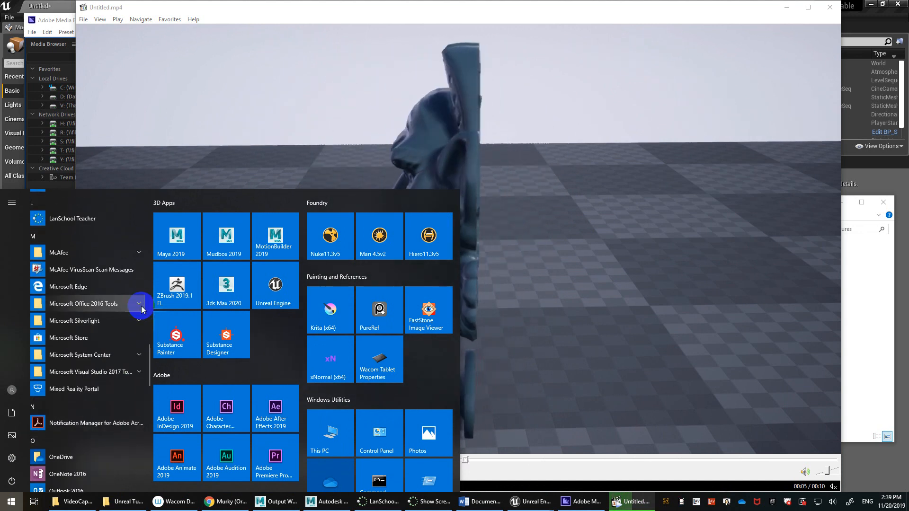
{"action": "scroll", "coordinate": [141, 315], "scroll_direction": "down", "scroll_amount": 4}
{"action": "scroll", "coordinate": [142, 310], "scroll_direction": "down", "scroll_amount": 7}
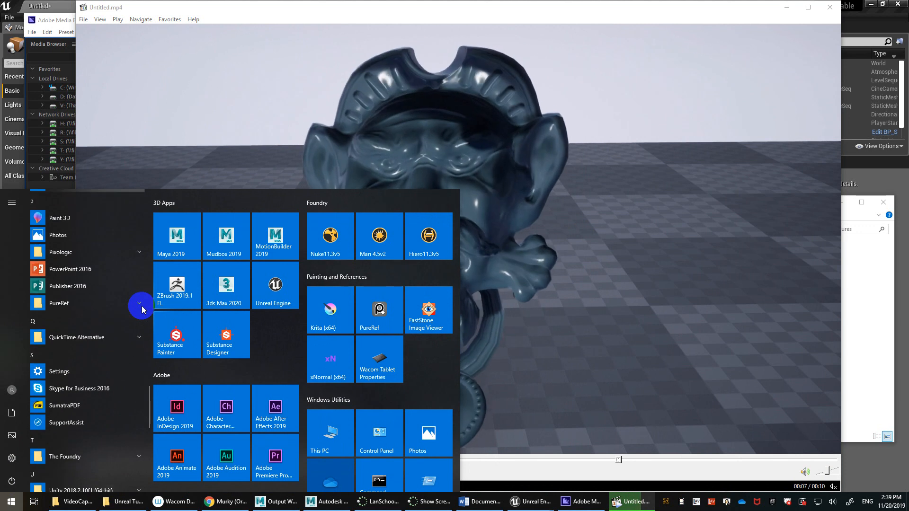
{"action": "scroll", "coordinate": [142, 310], "scroll_direction": "down", "scroll_amount": 1}
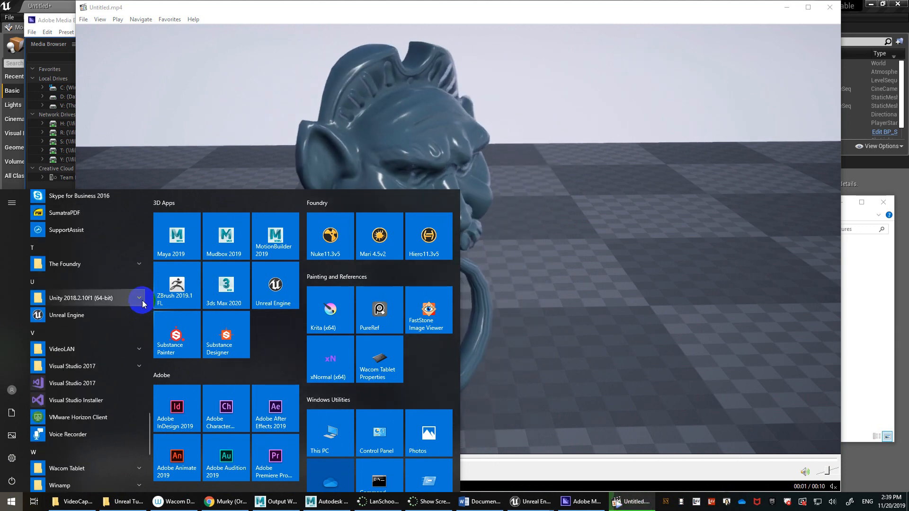
{"action": "scroll", "coordinate": [143, 302], "scroll_direction": "up", "scroll_amount": 5}
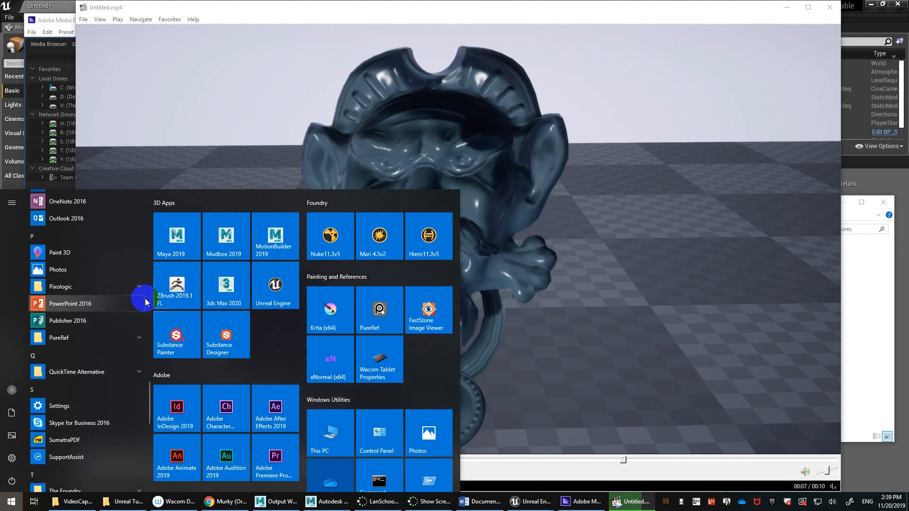
{"action": "type", "text": "han"}
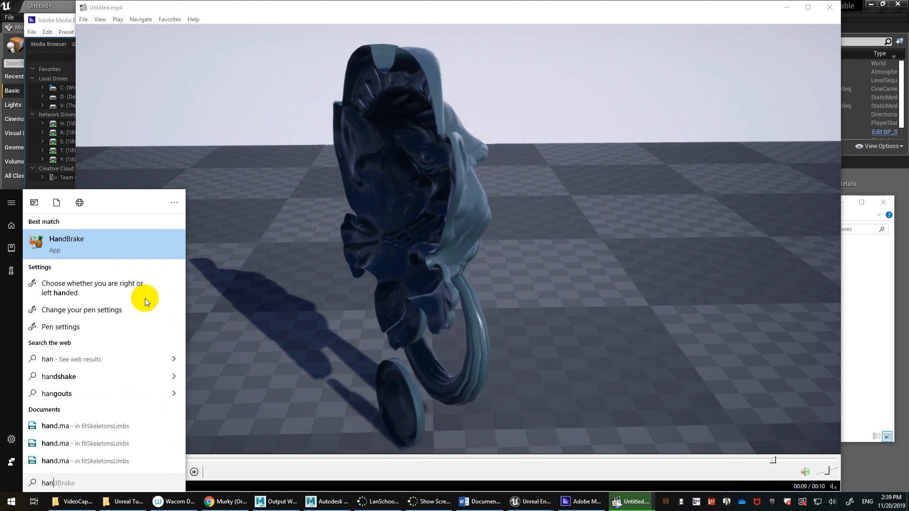
- Switch to HandBrake and load Untitled.avi from the VideoCaptures folder as the source video
{"action": "left_click", "coordinate": [95, 240]}
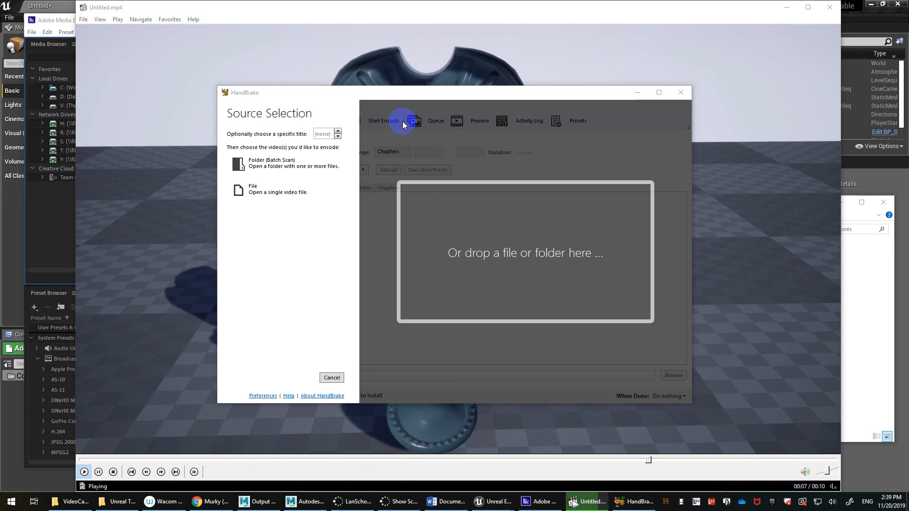
{"action": "left_click", "coordinate": [270, 97]}
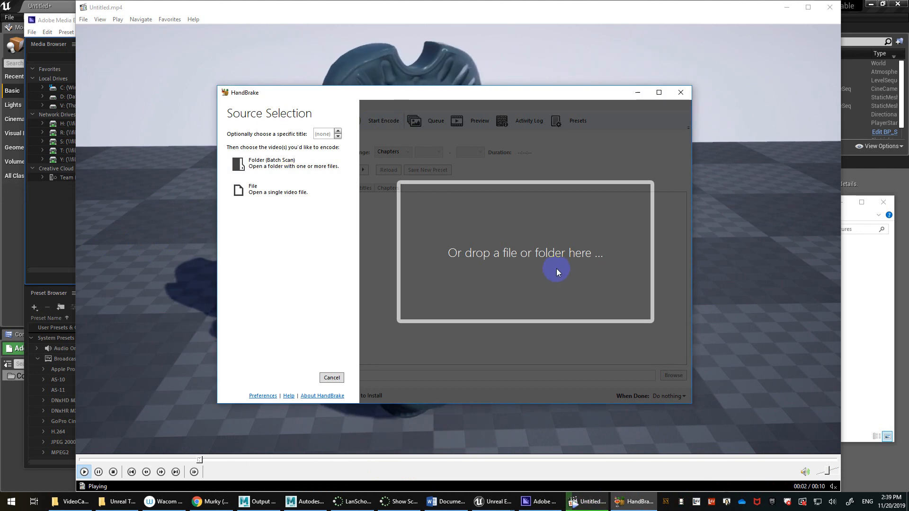
{"action": "left_click", "coordinate": [862, 339]}
{"action": "left_click_drag", "start_coordinate": [649, 280], "coordinate": [678, 292]}
{"action": "left_click_drag", "start_coordinate": [571, 272], "coordinate": [407, 239]}
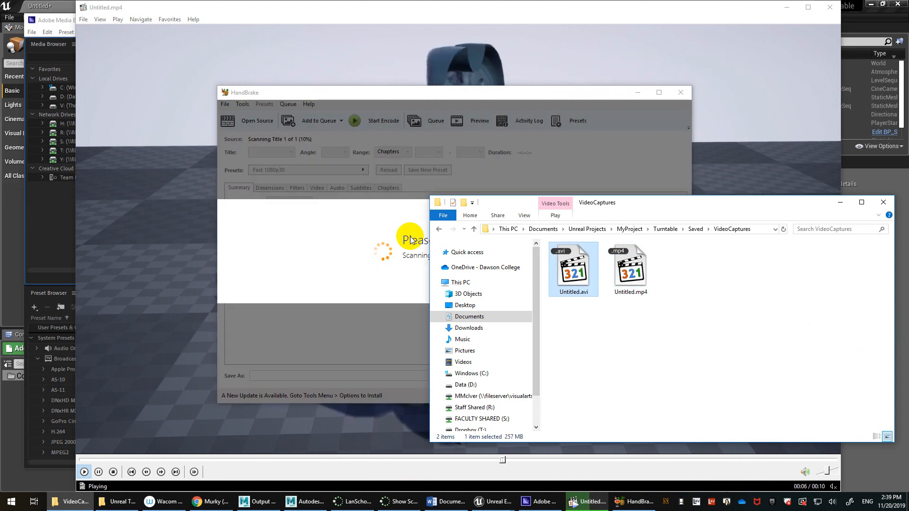
{"action": "left_click", "coordinate": [533, 92]}
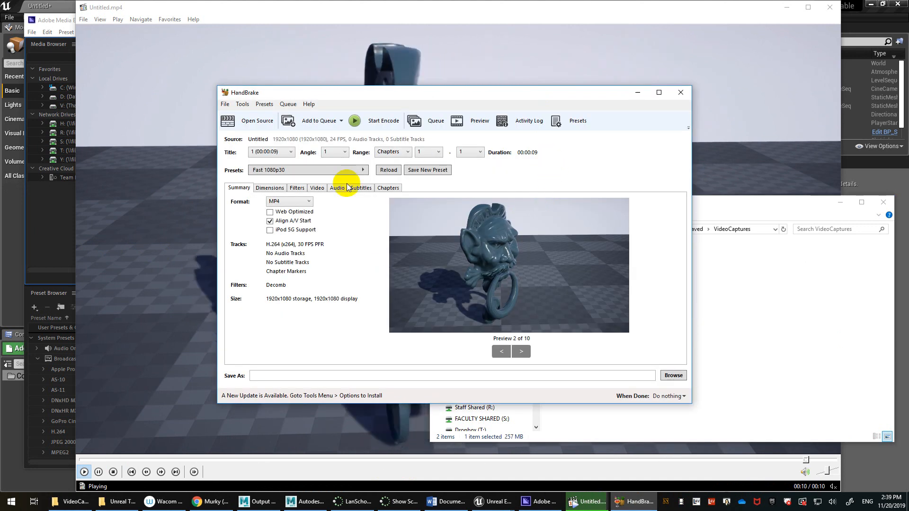
- Choose the HQ 1080p30 Surround preset from the General presets for the loaded video
{"action": "left_click", "coordinate": [313, 170]}
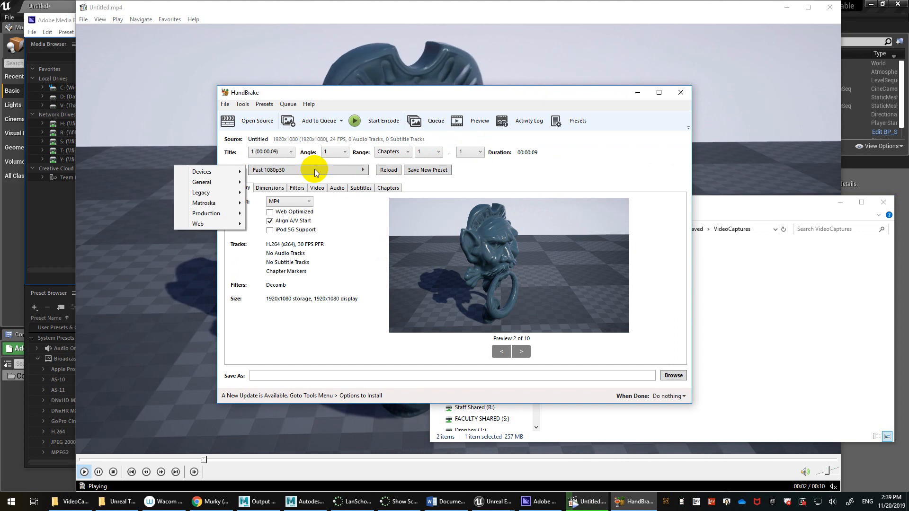
{"action": "left_click", "coordinate": [315, 169]}
{"action": "left_click", "coordinate": [314, 169]}
{"action": "mouse_move", "coordinate": [220, 182]}
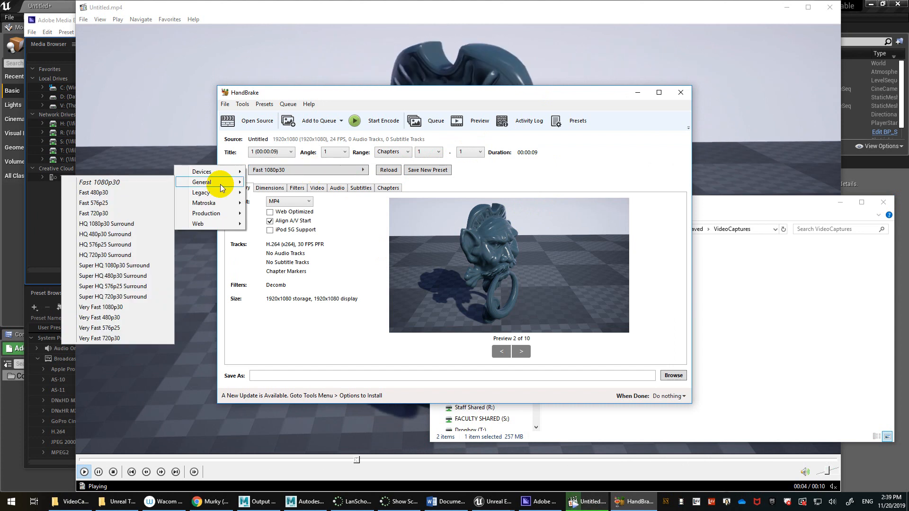
{"action": "left_click", "coordinate": [108, 224]}
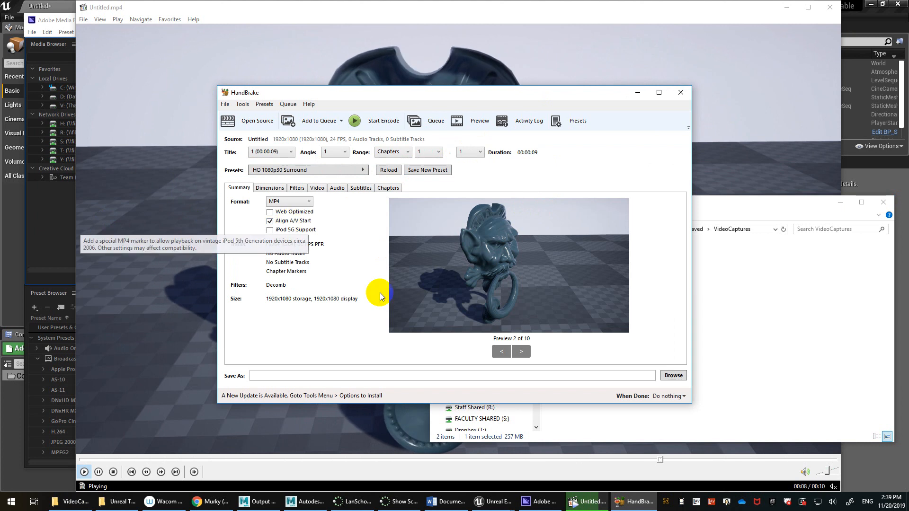
{"action": "left_click", "coordinate": [665, 504]}
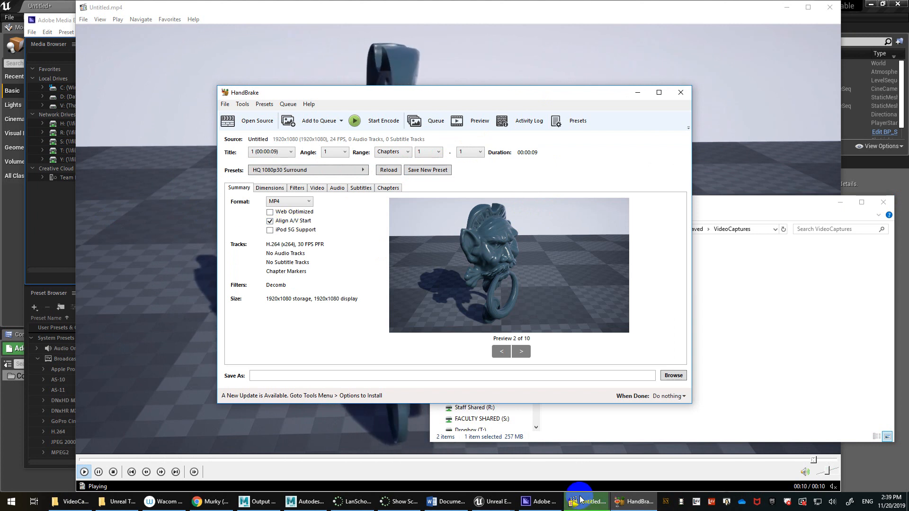
{"action": "mouse_move", "coordinate": [580, 499]}
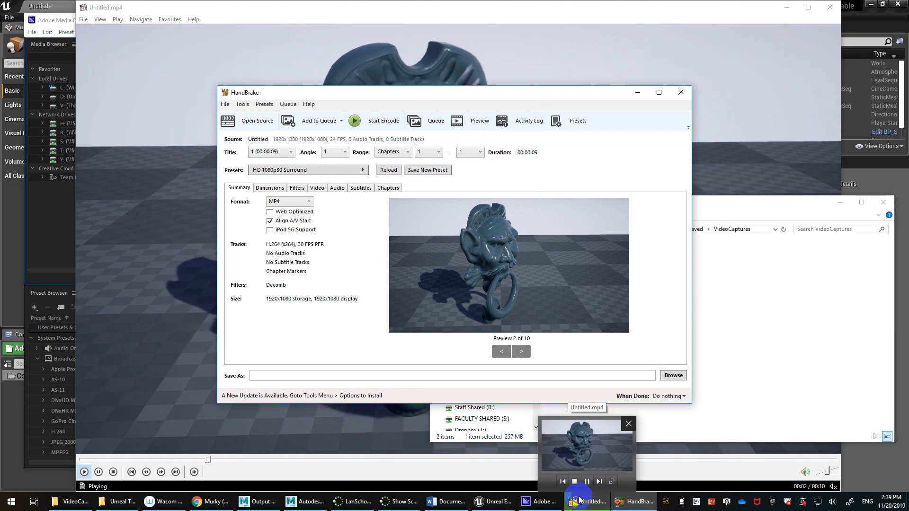